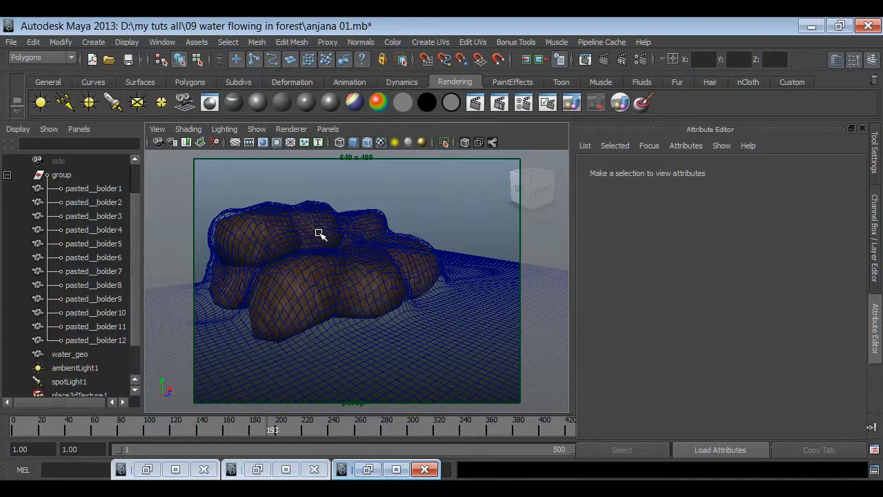
# Step: Tumble the view and select the water_geo plane to show its blinn1 material attributes
pyautogui.keyDown('alt'); pyautogui.moveTo(319, 234); pyautogui.dragTo(420, 341, button='right'); pyautogui.keyUp('alt')
pyautogui.keyDown('alt'); pyautogui.moveTo(421, 341); pyautogui.dragTo(443, 296); pyautogui.keyUp('alt')
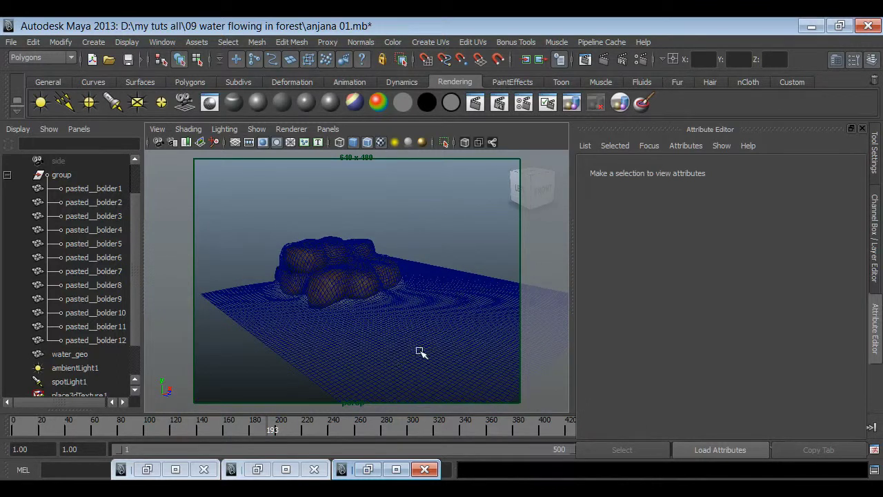
pyautogui.moveTo(433, 375)
pyautogui.keyDown('alt'); pyautogui.mouseDown()
pyautogui.moveTo(396, 337)
pyautogui.moveTo(373, 337)
pyautogui.mouseUp(); pyautogui.keyUp('alt')
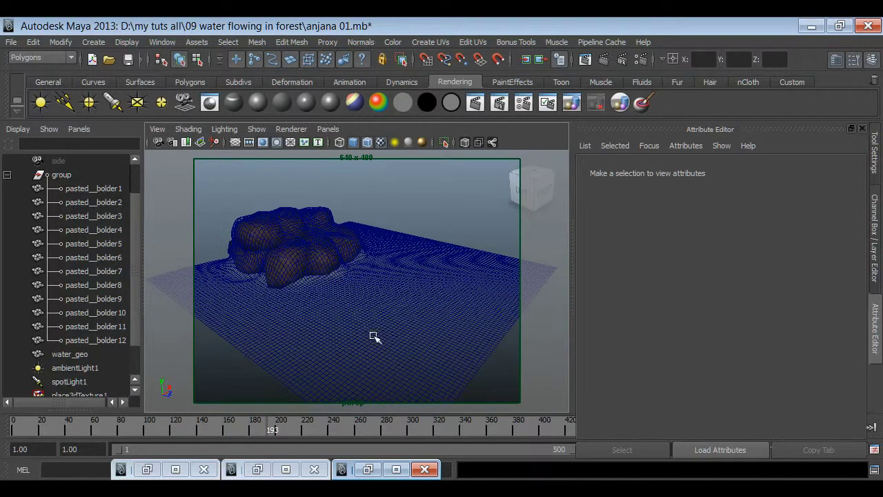
pyautogui.click(381, 289)
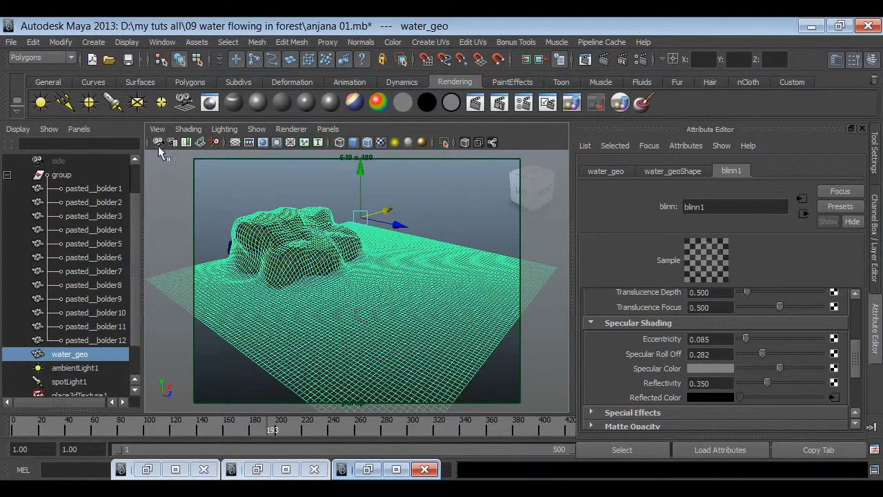
# Step: Create a duplicate soft body of water_geo, hiding the original and making it a goal at weight 0.5
pyautogui.click(51, 54)
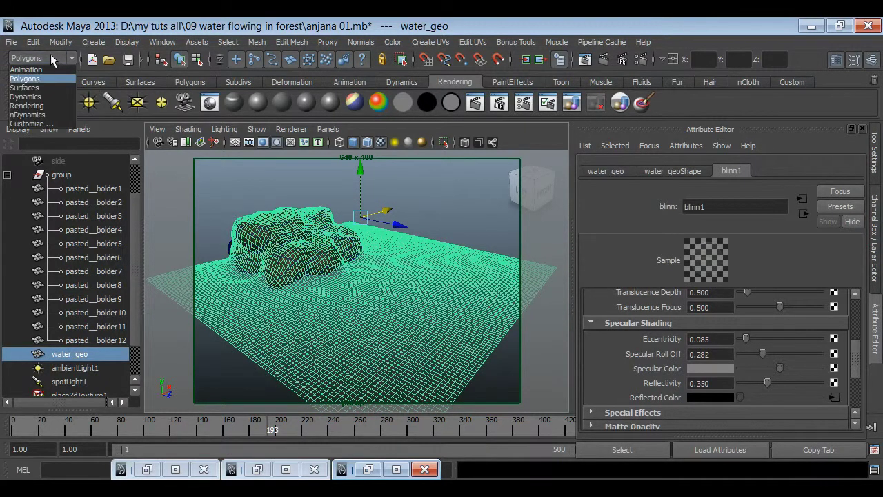
pyautogui.click(27, 97)
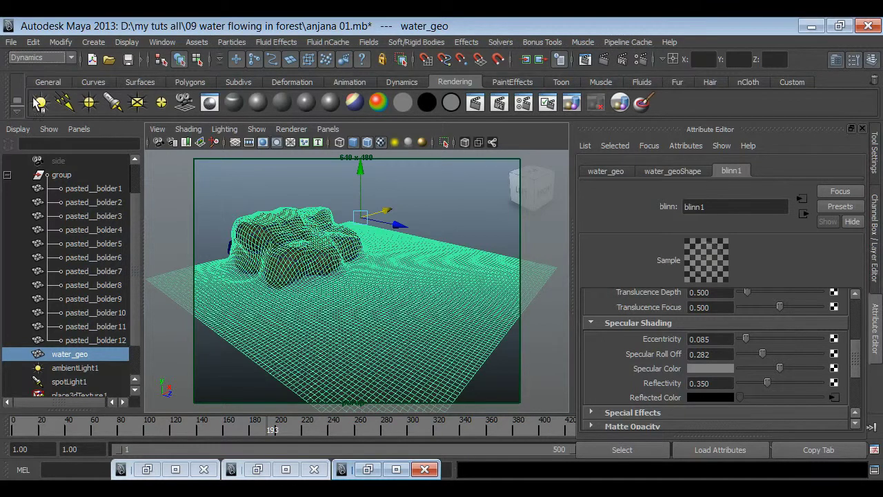
pyautogui.click(414, 42)
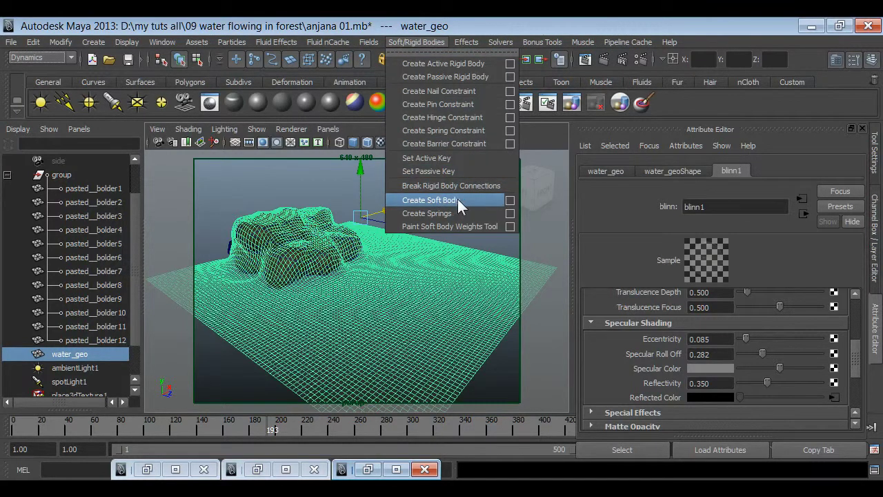
pyautogui.click(510, 200)
pyautogui.click(503, 82)
pyautogui.click(508, 110)
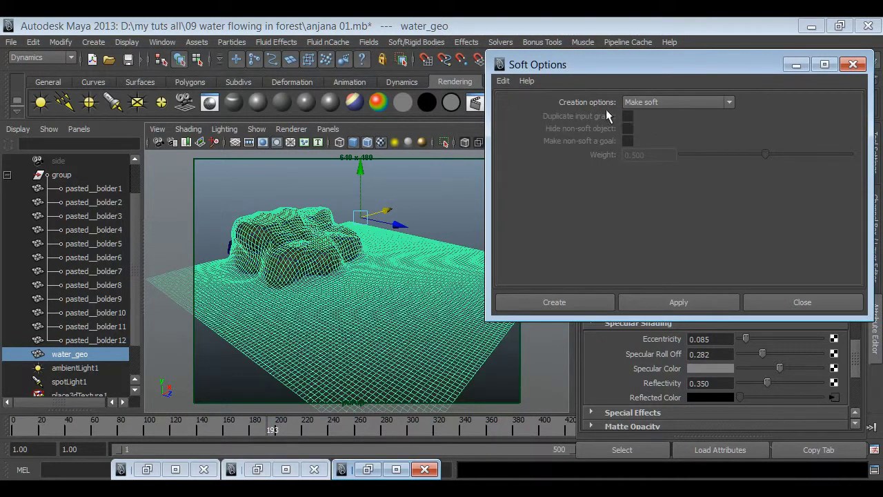
pyautogui.click(672, 105)
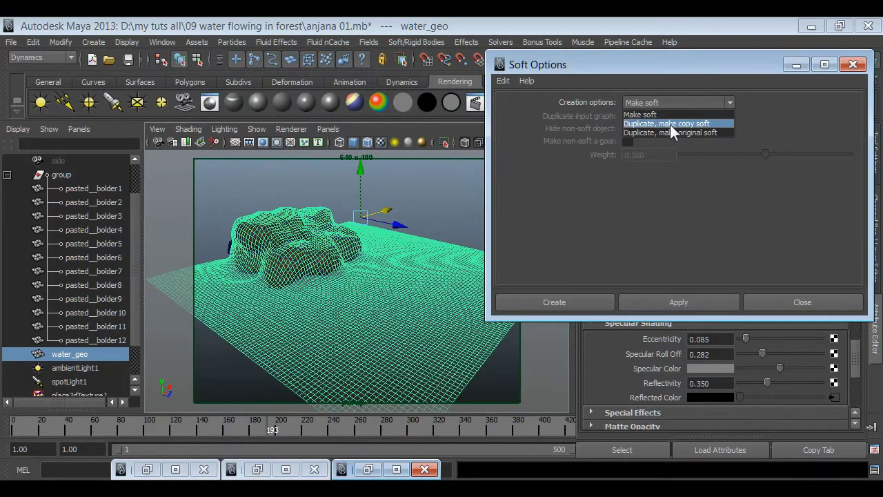
pyautogui.click(687, 124)
pyautogui.click(627, 128)
pyautogui.click(627, 141)
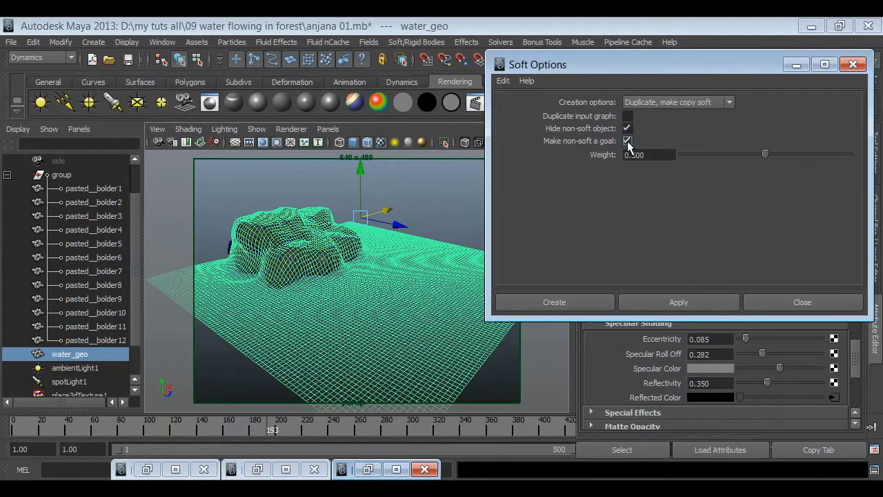
pyautogui.click(569, 302)
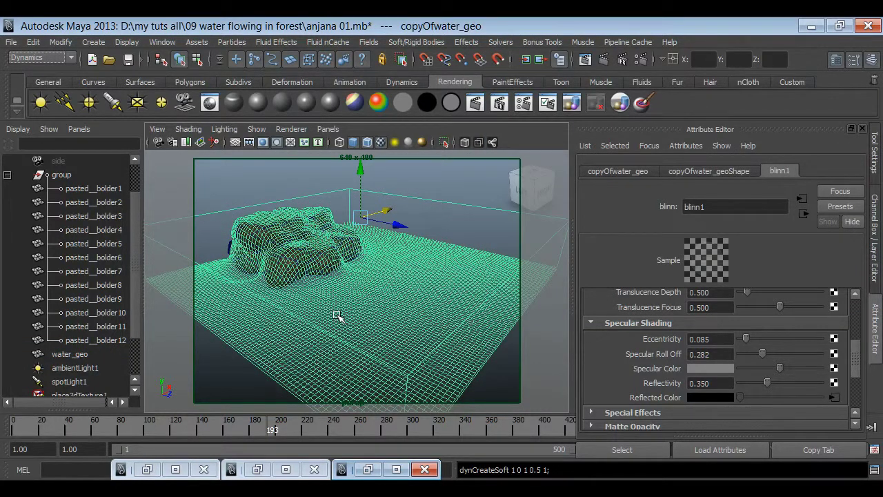
pyautogui.scroll(-2, 87, 312)
# Step: Add a turbulence field to copyOfwater_geoParticle and play the simulation from frame 1
pyautogui.click(7, 354)
pyautogui.click(96, 367)
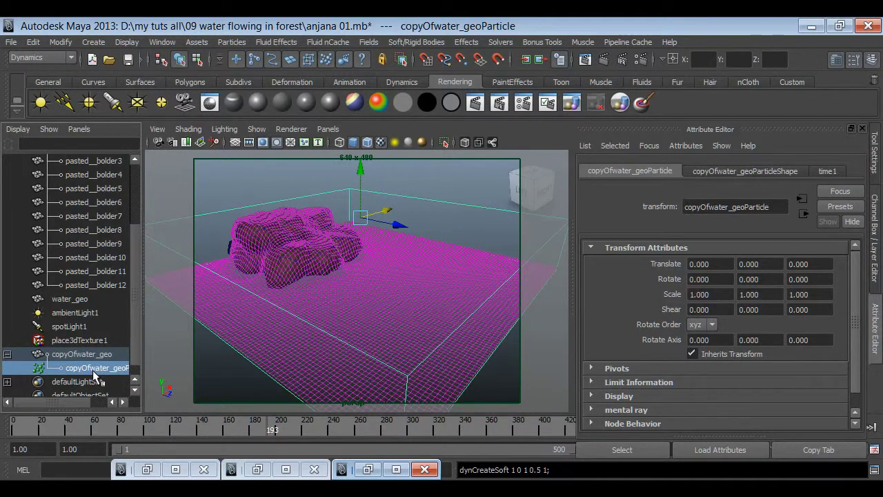
pyautogui.click(368, 43)
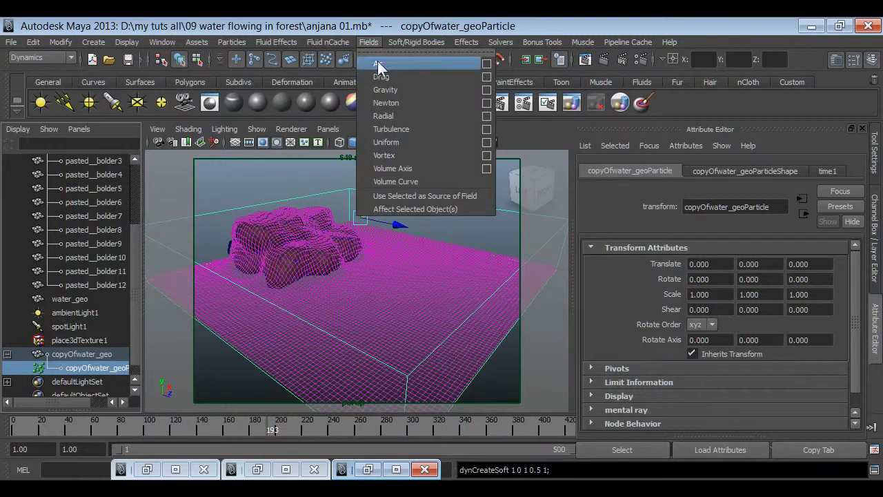
pyautogui.click(392, 129)
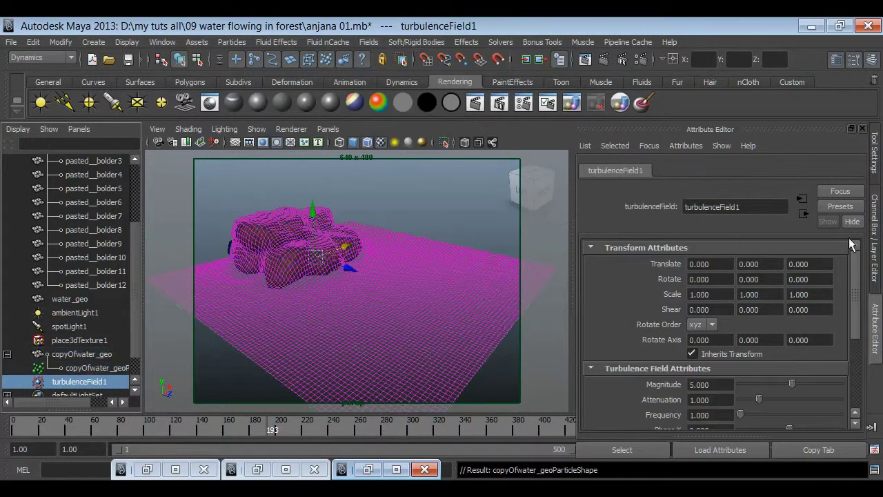
pyautogui.click(876, 232)
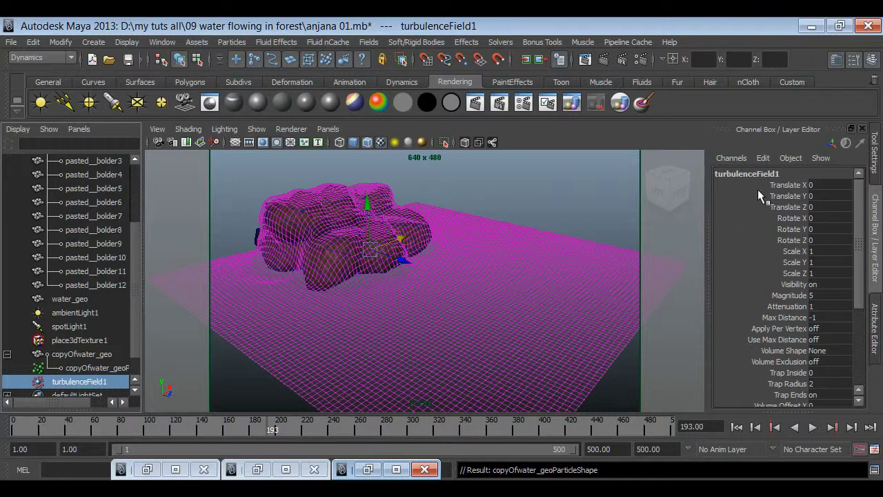
pyautogui.click(737, 427)
pyautogui.click(812, 427)
# Step: Set turbulenceField1 Magnitude to 15 and Attenuation to 0, then replay the ripples from frame 1
pyautogui.click(814, 427)
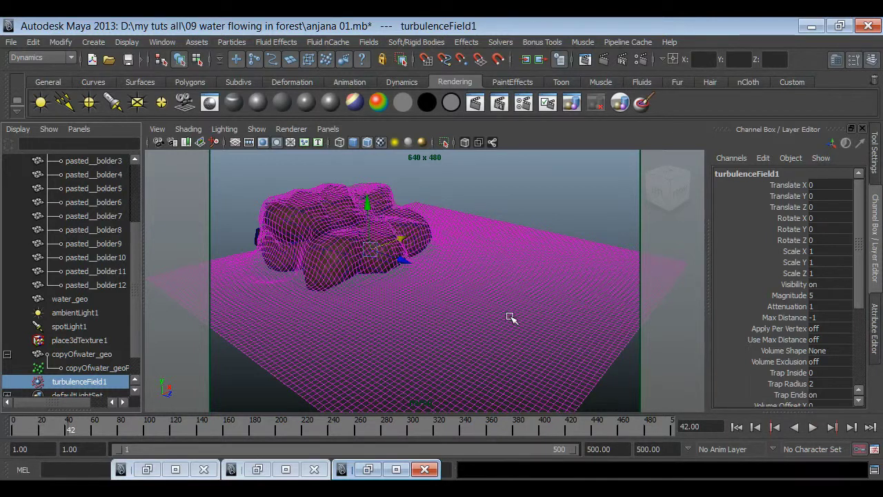
pyautogui.hotkey('alt', 'shift', 'v')
pyautogui.click(821, 295)
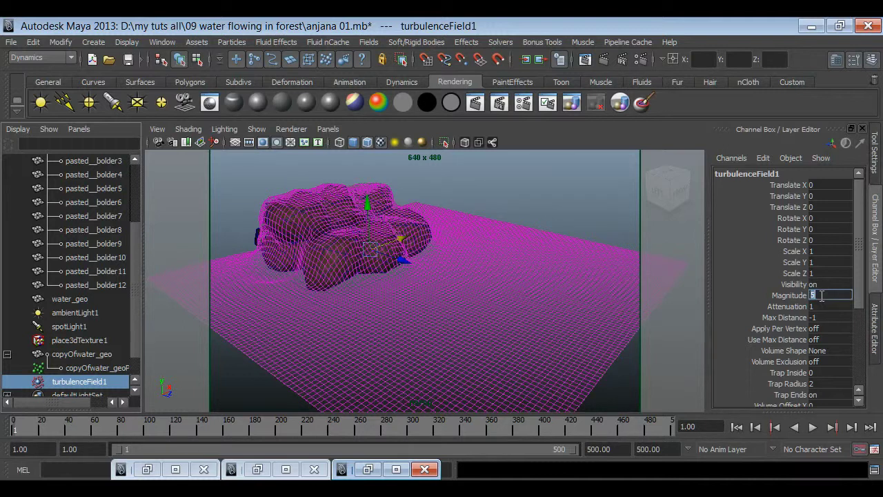
pyautogui.write('15')
pyautogui.click(818, 306)
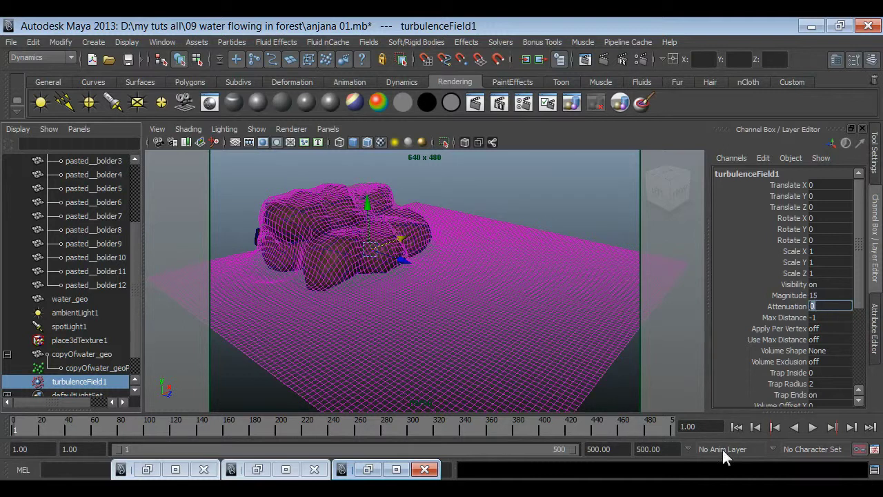
pyautogui.click(812, 427)
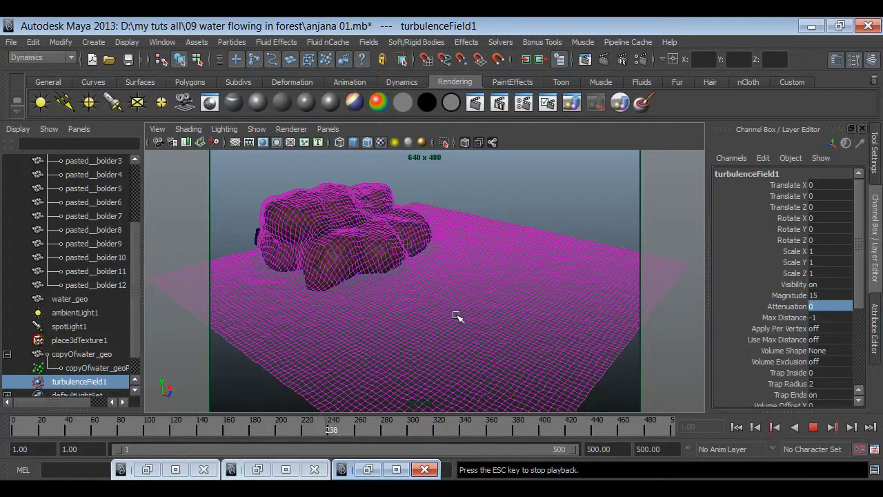
pyautogui.click(812, 428)
pyautogui.moveTo(862, 293); pyautogui.dragTo(862, 376)
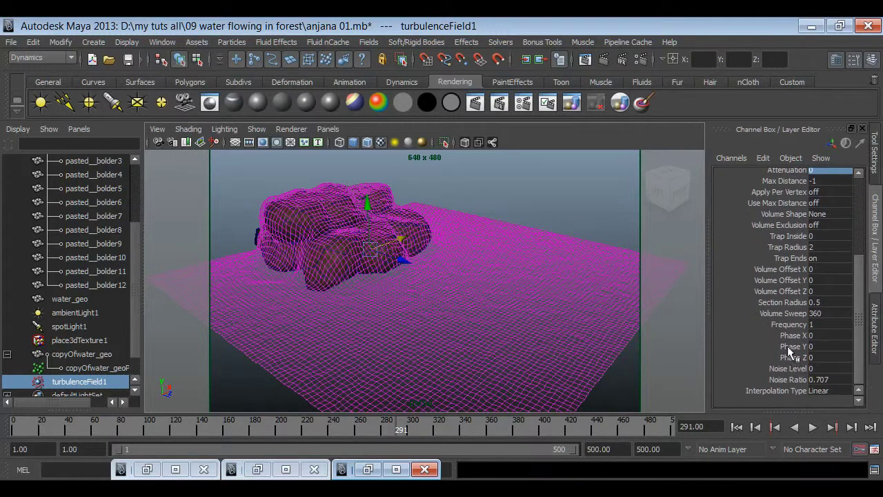
pyautogui.click(737, 427)
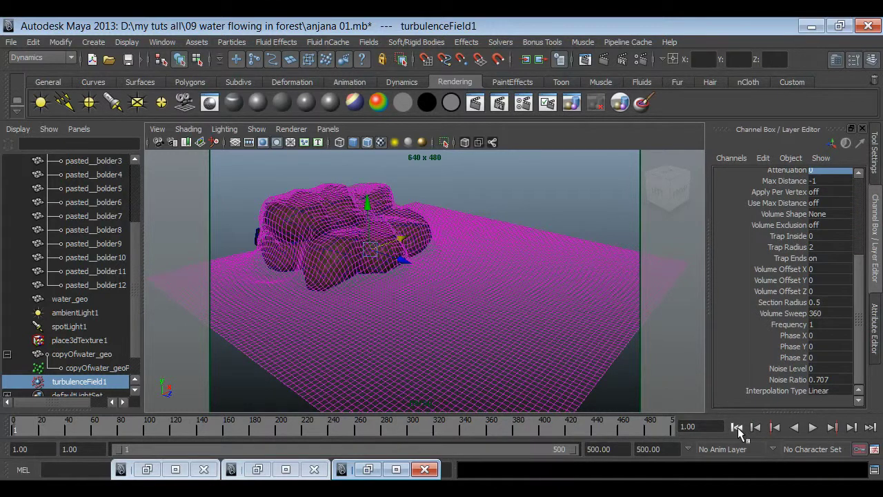
# Step: Key turbulenceField1 Phase Y at 0 on frame 1 and a higher value on frame 500
pyautogui.click(790, 347)
pyautogui.rightClick(791, 348)
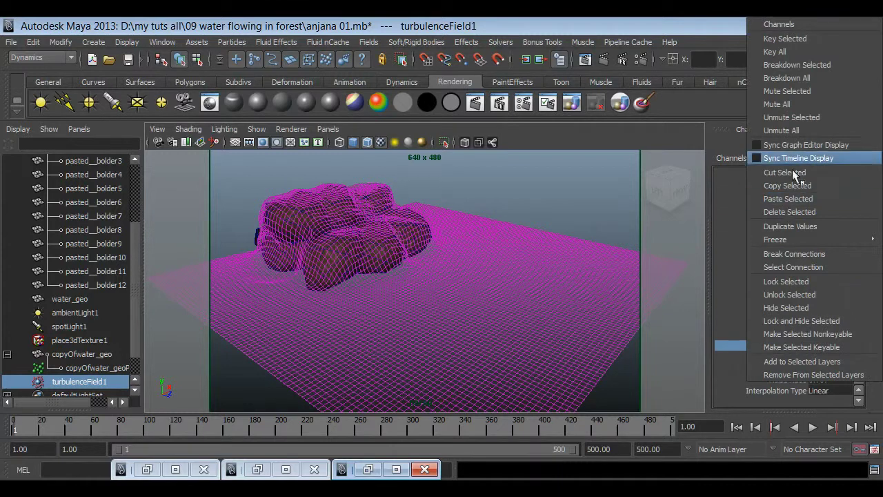
pyautogui.click(791, 39)
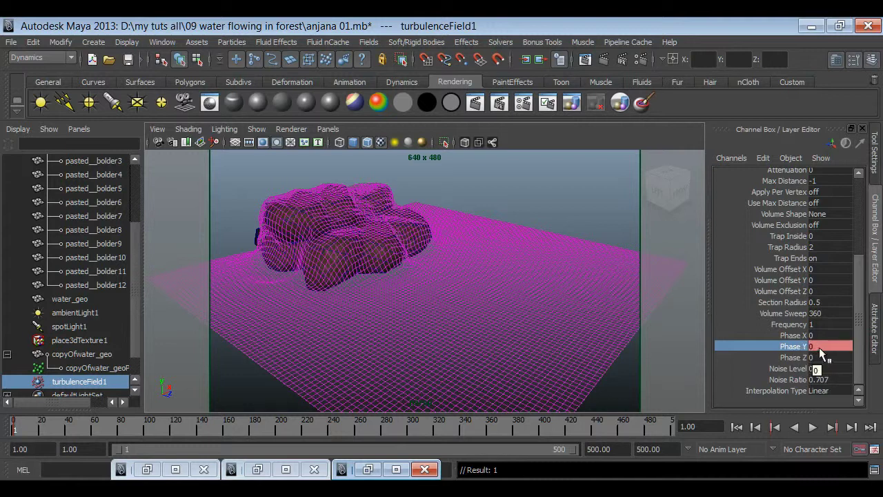
pyautogui.click(659, 429)
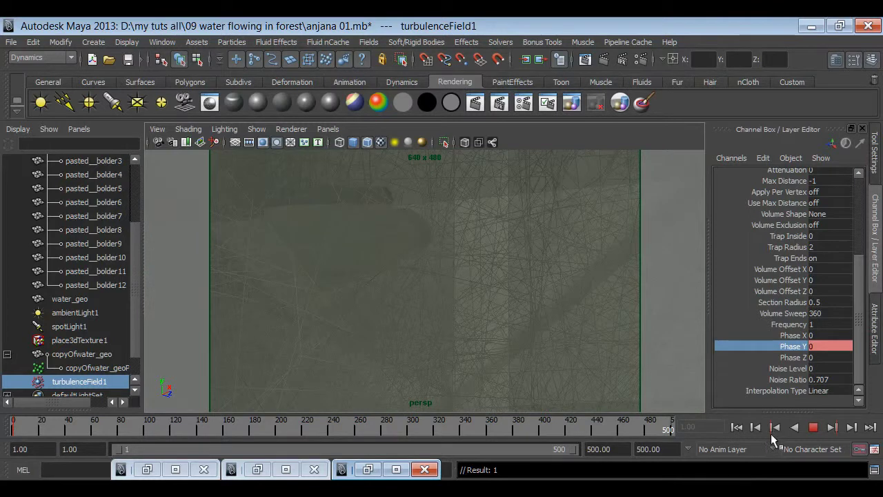
pyautogui.click(812, 429)
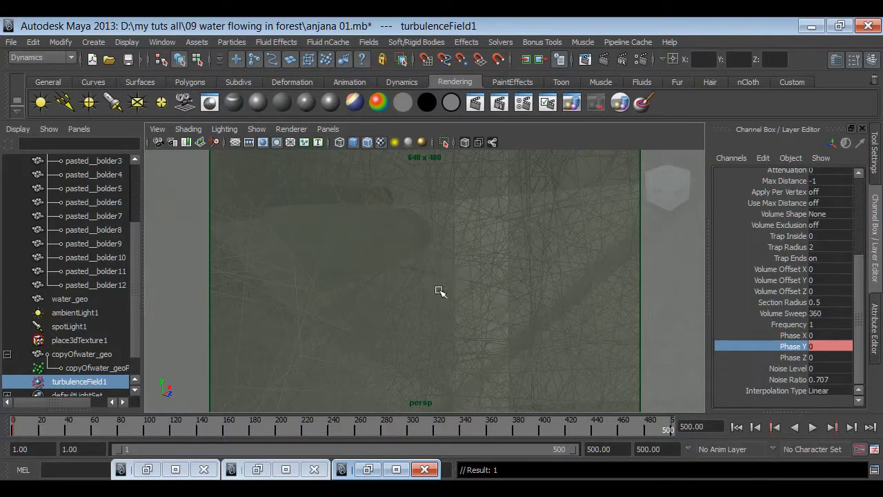
pyautogui.click(814, 347)
pyautogui.write('200')
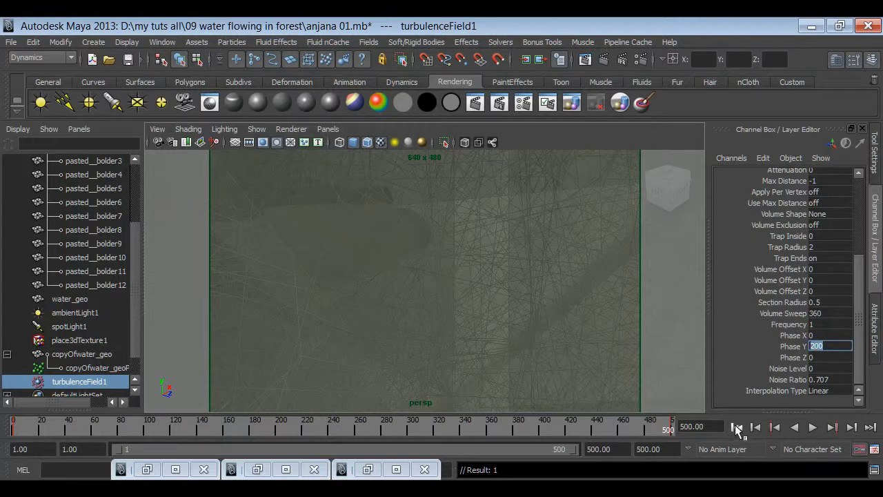
pyautogui.click(736, 427)
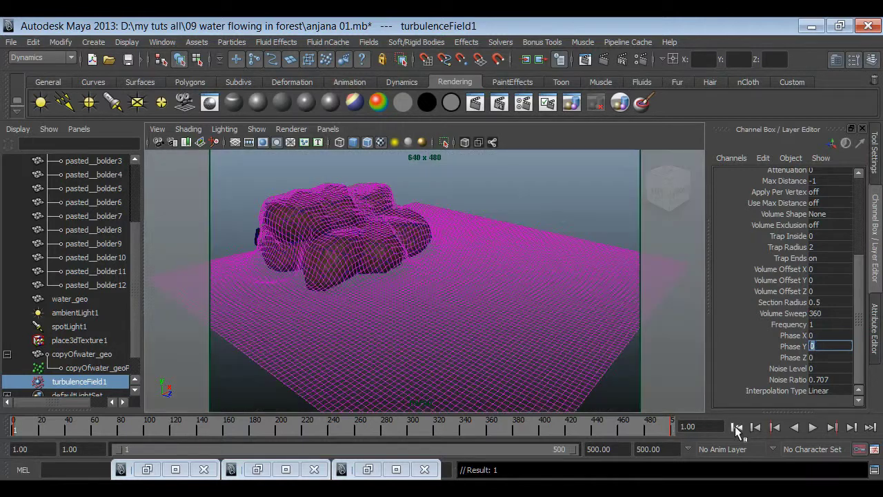
pyautogui.click(790, 346)
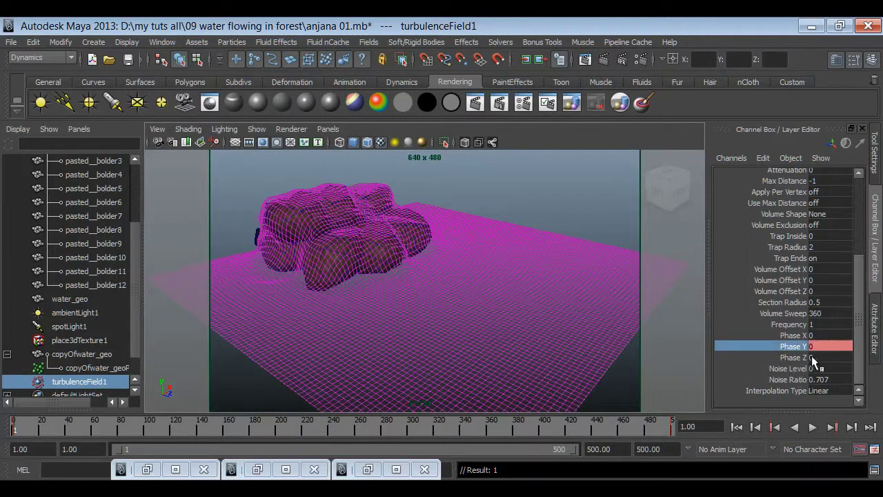
pyautogui.click(812, 428)
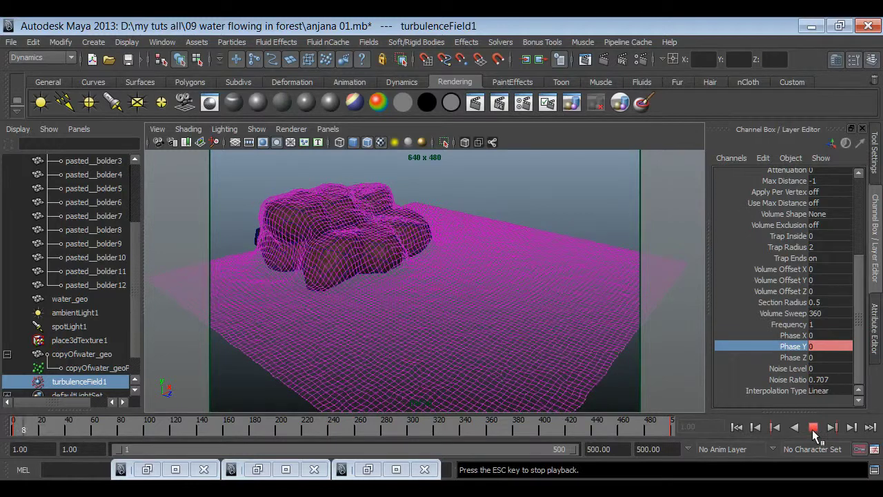
pyautogui.press('Escape')
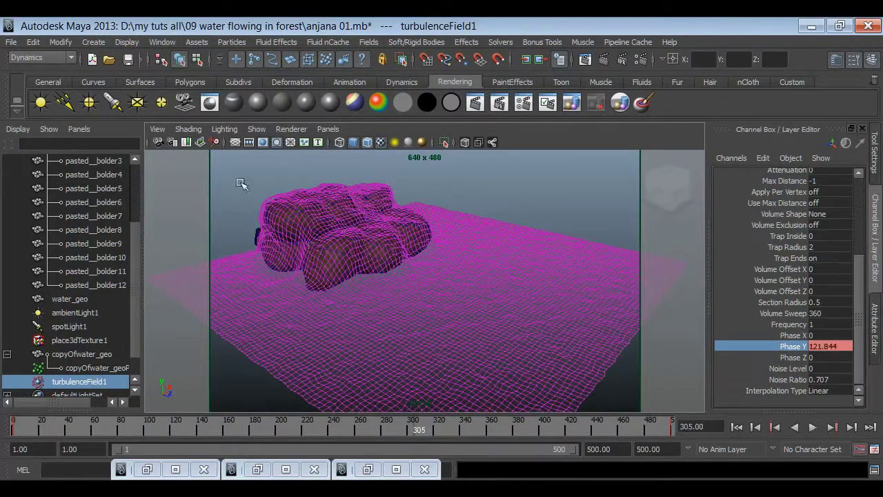
# Step: Switch to a closer camera bookmark of the rocks and replay the simulation from the start
pyautogui.click(177, 140)
pyautogui.click(195, 148)
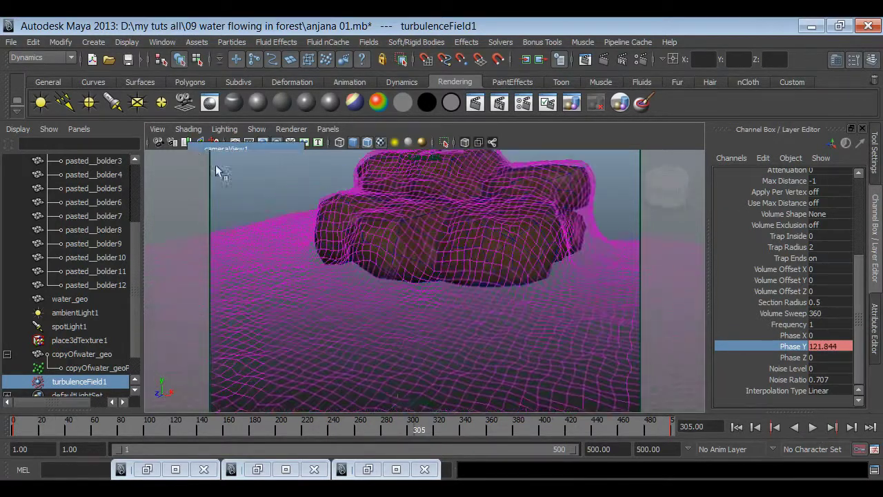
pyautogui.click(737, 427)
pyautogui.click(812, 428)
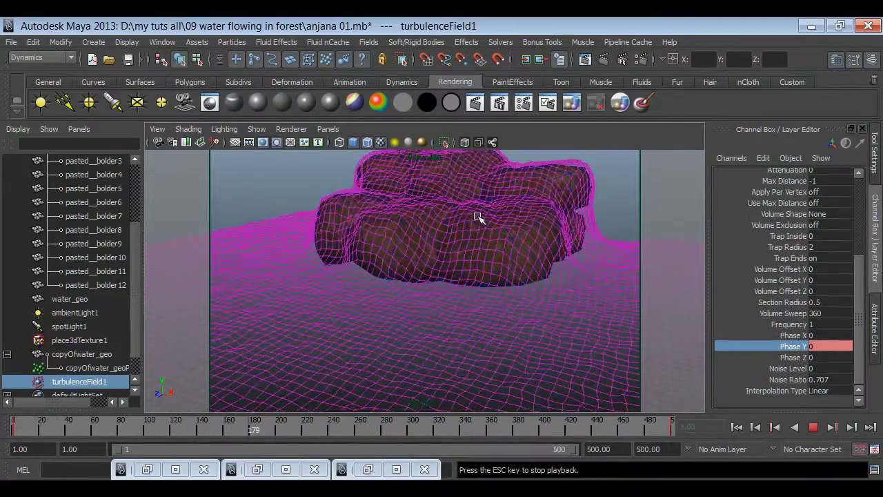
# Step: Render frame 360 at 640 x 480 in the Render View, then minimize it
pyautogui.click(813, 427)
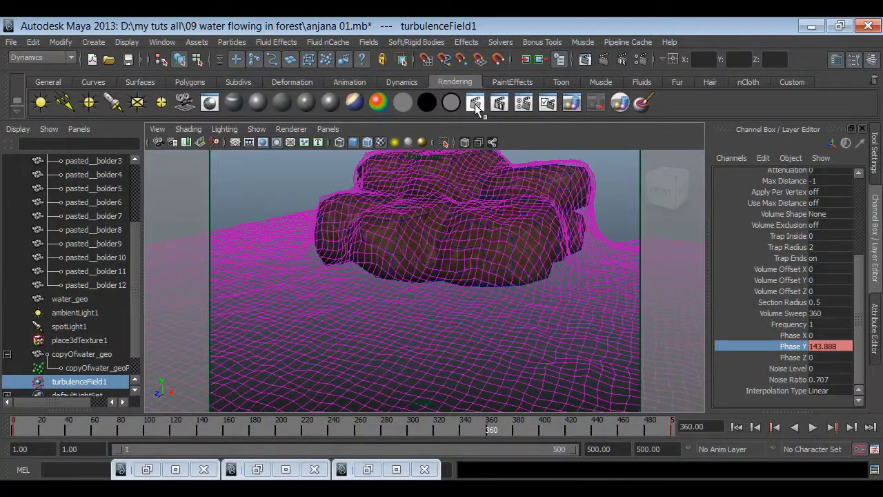
pyautogui.click(475, 102)
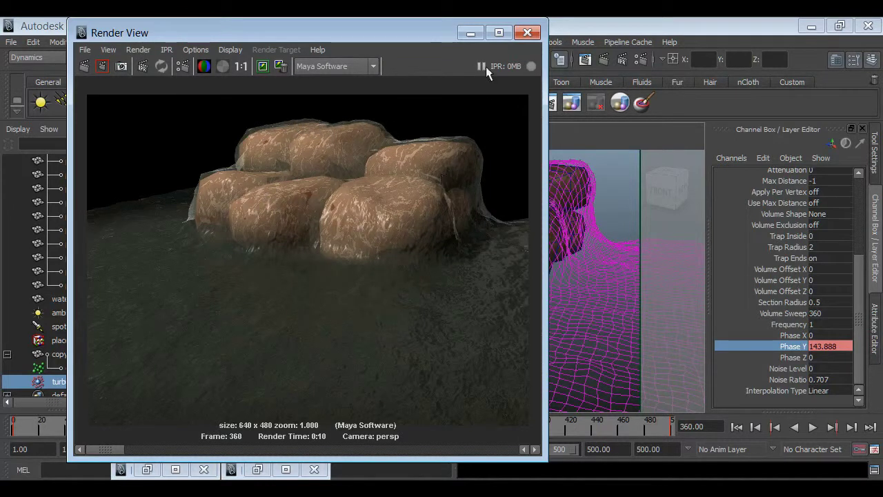
pyautogui.click(472, 34)
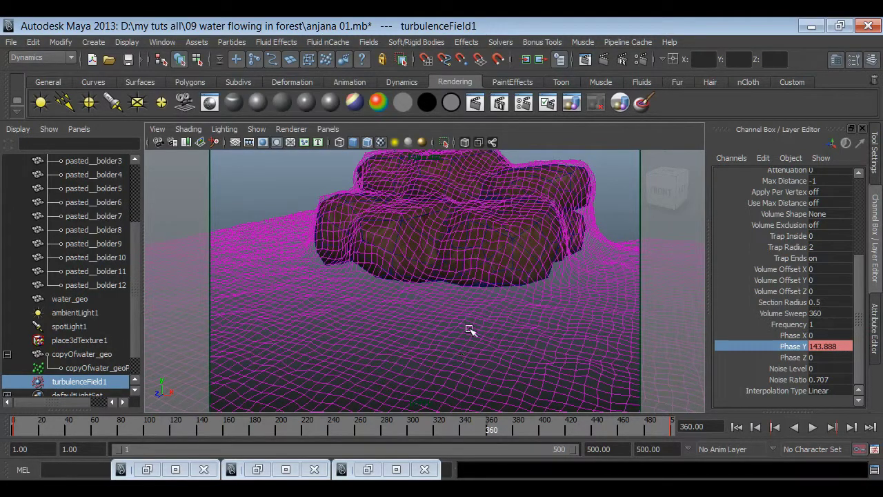
# Step: Play to frame 75 and set copyOfwater_geoParticle's current shape as its initial state
pyautogui.click(736, 427)
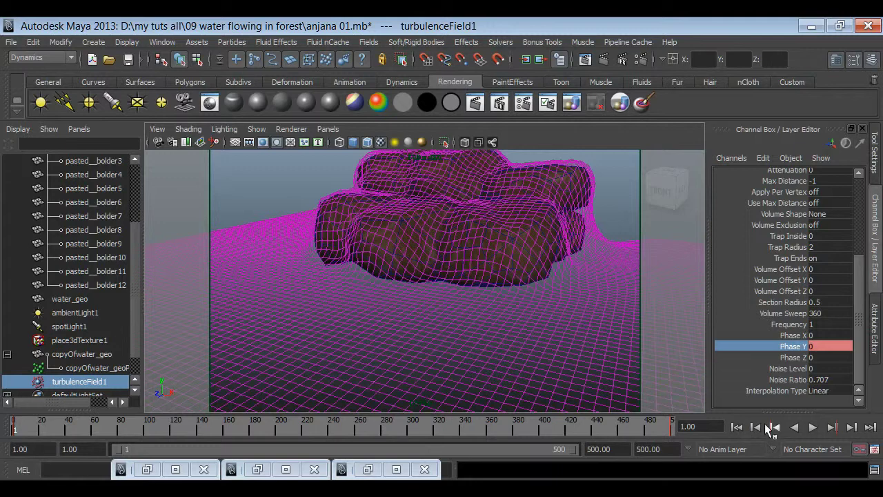
pyautogui.click(812, 427)
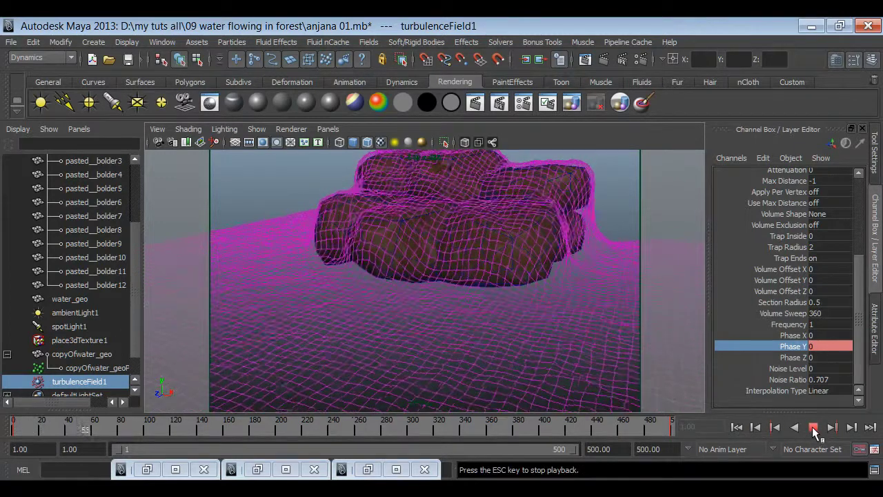
pyautogui.click(813, 428)
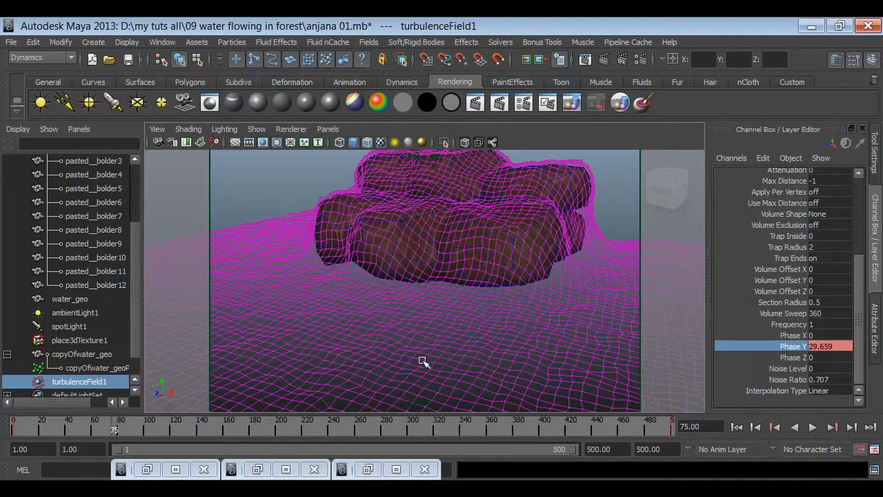
pyautogui.click(78, 368)
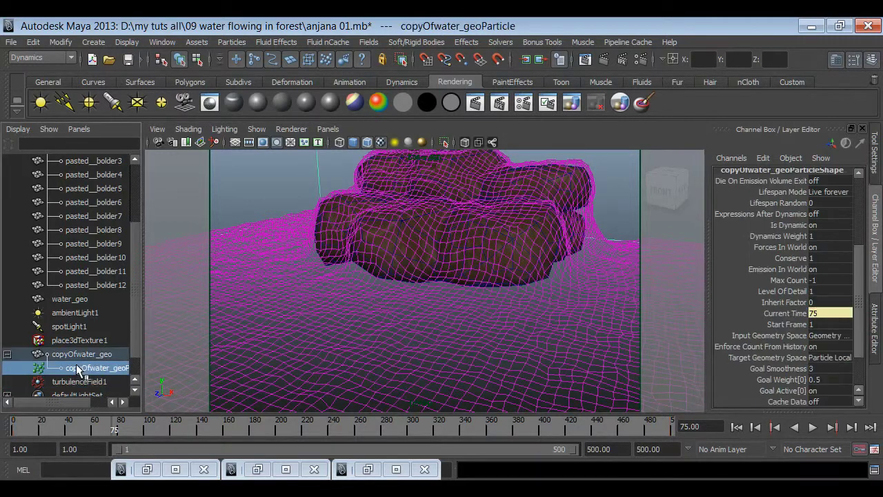
pyautogui.click(503, 45)
pyautogui.moveTo(522, 63)
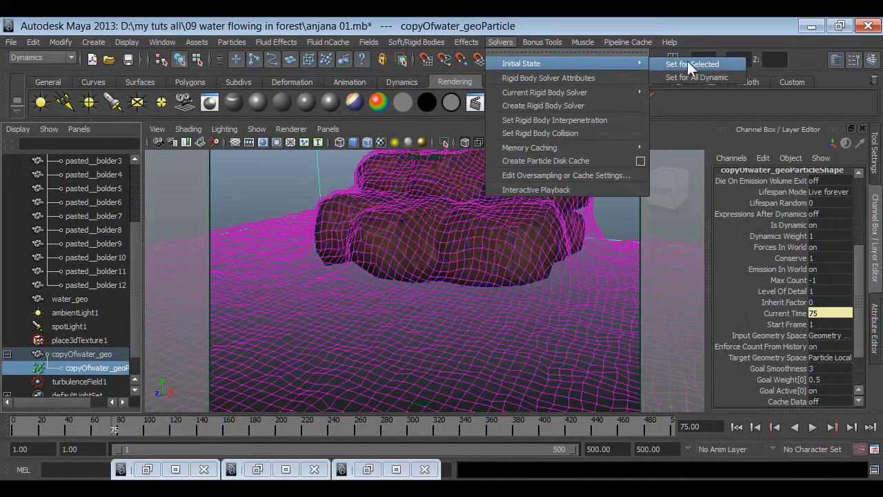
pyautogui.click(731, 63)
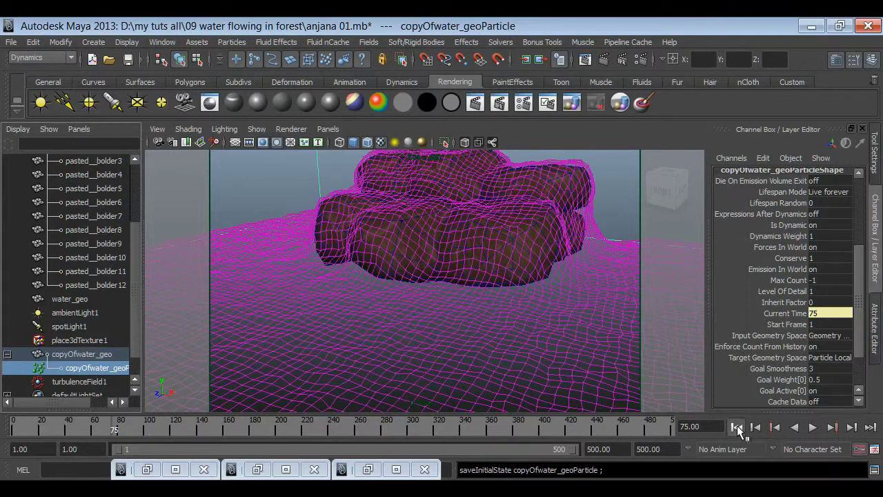
# Step: Replay the simulation from frame 1 with the new initial state
pyautogui.click(735, 427)
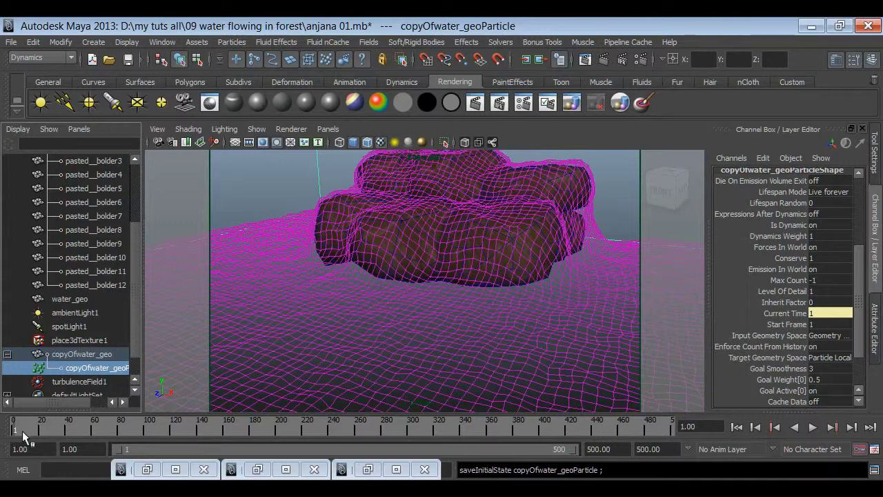
pyautogui.click(813, 427)
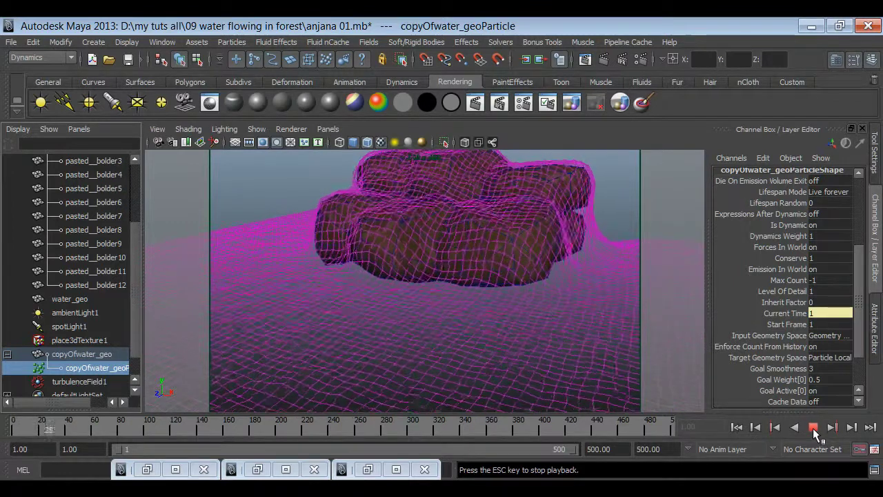
pyautogui.press('Escape')
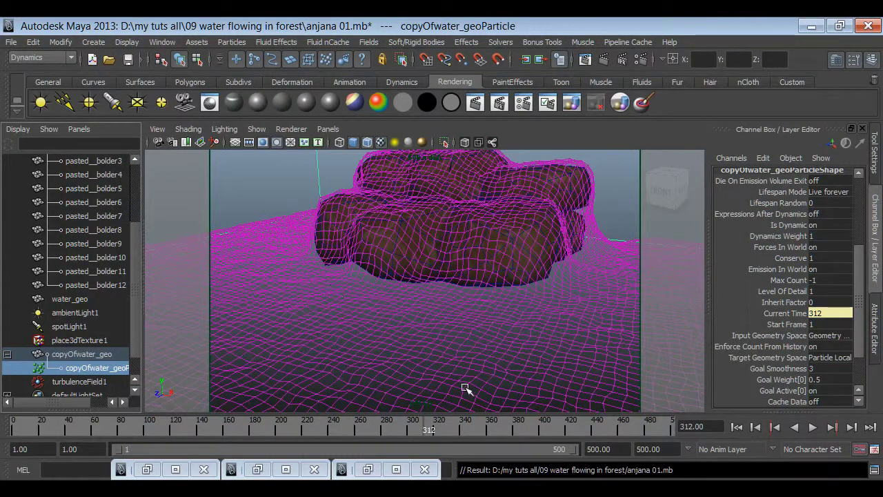
pyautogui.scroll(-3, 508, 366)
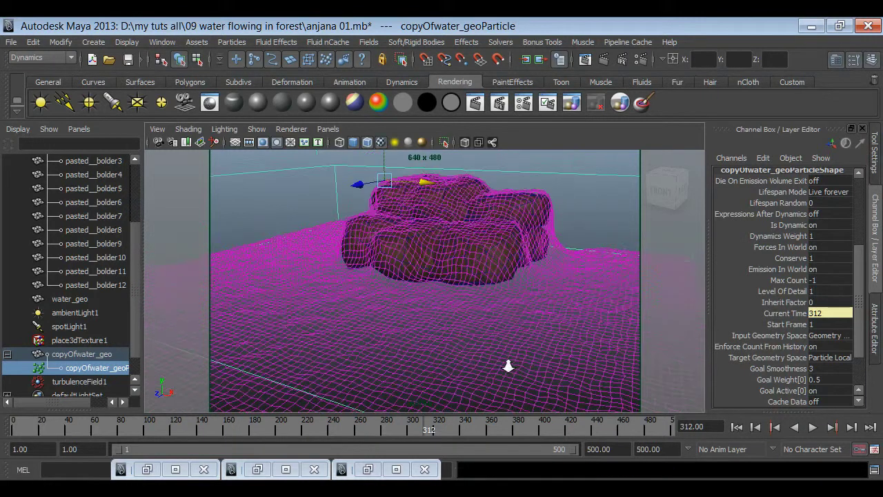
pyautogui.scroll(-3, 507, 366)
pyautogui.click(140, 81)
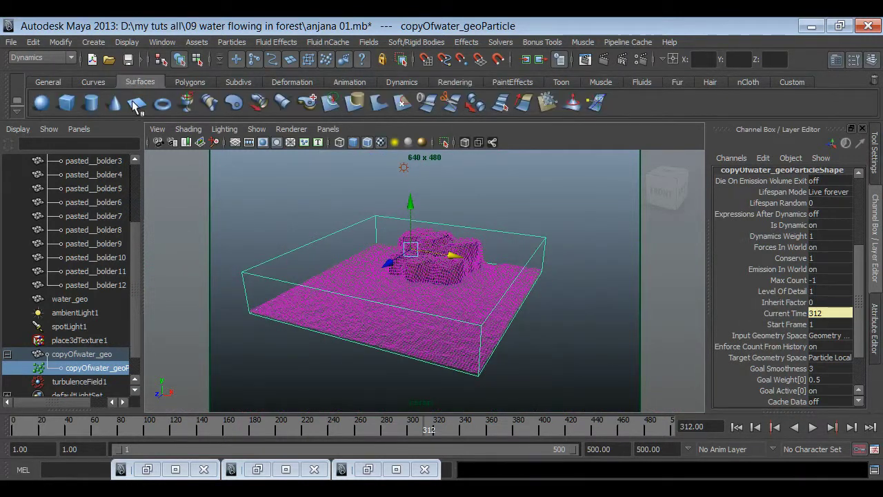
# Step: Create a NURBS plane and move it down below the water surface
pyautogui.click(136, 105)
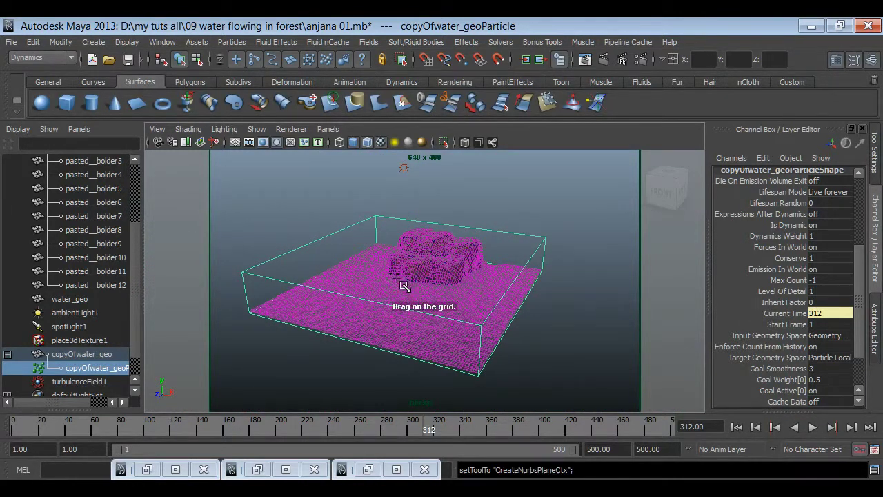
pyautogui.moveTo(406, 287); pyautogui.dragTo(476, 354)
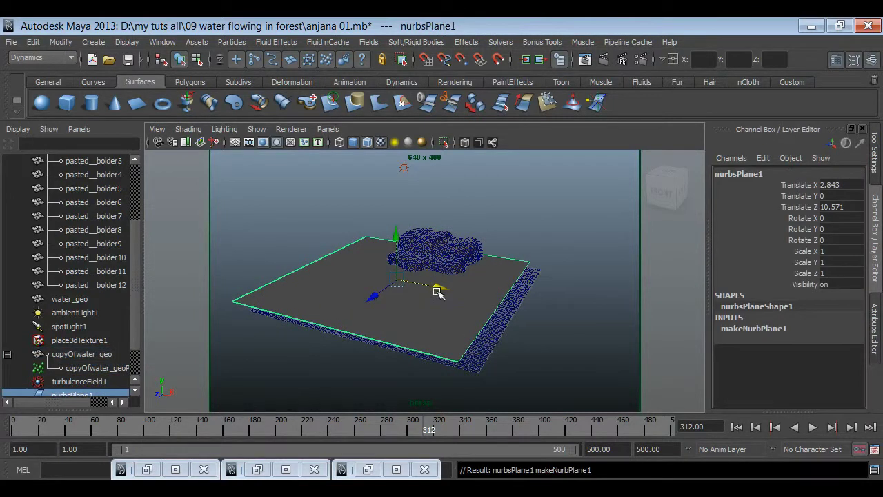
pyautogui.moveTo(437, 291); pyautogui.dragTo(456, 291)
pyautogui.moveTo(363, 350)
pyautogui.keyDown('alt'); pyautogui.mouseDown()
pyautogui.moveTo(539, 338)
pyautogui.moveTo(528, 357)
pyautogui.moveTo(470, 277)
pyautogui.mouseUp(); pyautogui.keyUp('alt')
pyautogui.moveTo(446, 178); pyautogui.dragTo(444, 228)
pyautogui.keyDown('alt'); pyautogui.moveTo(444, 271); pyautogui.dragTo(389, 278); pyautogui.keyUp('alt')
pyautogui.moveTo(479, 287)
pyautogui.mouseDown()
pyautogui.moveTo(476, 274)
pyautogui.moveTo(487, 345)
pyautogui.moveTo(489, 314)
pyautogui.mouseUp()
# Step: Scale the plane to 1.223 and nudge it to position 7.899, -6.365, 8.014
pyautogui.press('r')
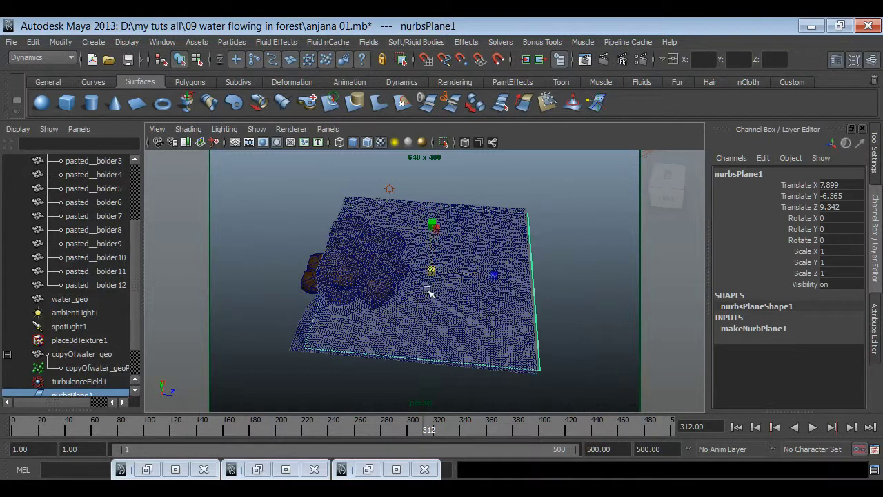
pyautogui.moveTo(431, 271); pyautogui.dragTo(446, 269)
pyautogui.keyDown('alt'); pyautogui.moveTo(442, 322); pyautogui.dragTo(426, 319); pyautogui.keyUp('alt')
pyautogui.press('w')
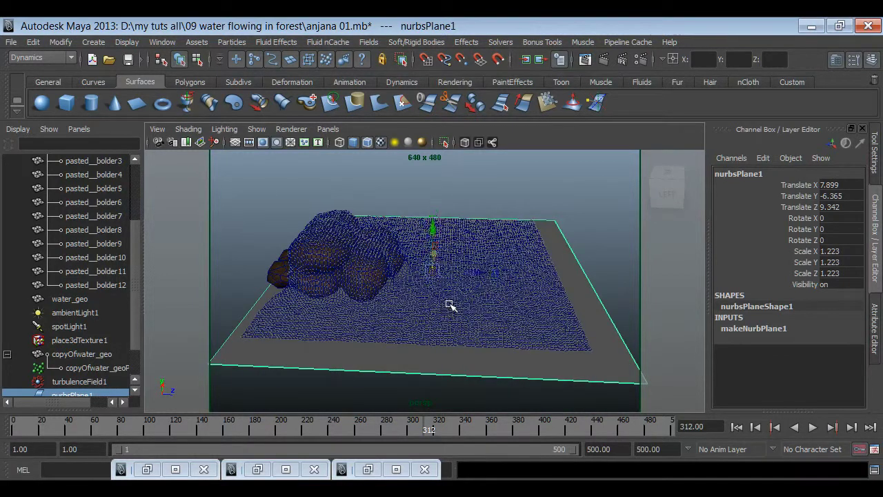
pyautogui.moveTo(481, 274); pyautogui.dragTo(474, 275, button='middle')
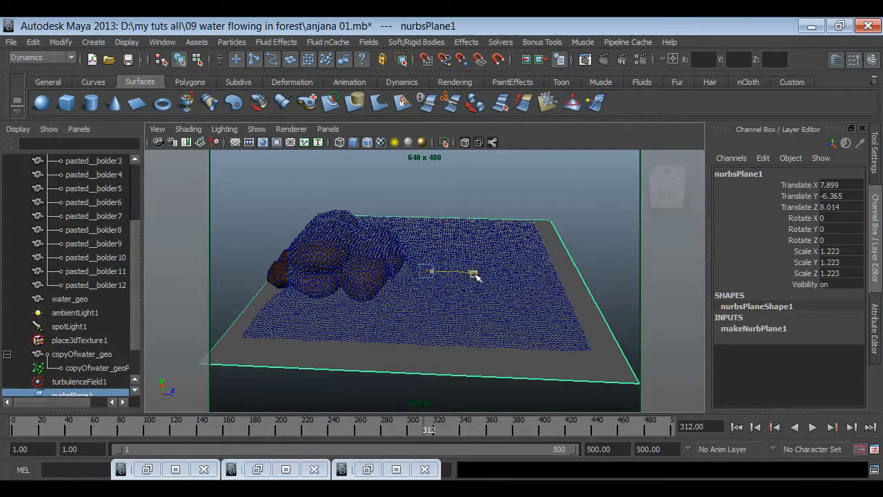
pyautogui.moveTo(493, 347)
pyautogui.keyDown('alt'); pyautogui.mouseDown()
pyautogui.moveTo(355, 364)
pyautogui.moveTo(423, 271)
pyautogui.mouseUp(); pyautogui.keyUp('alt')
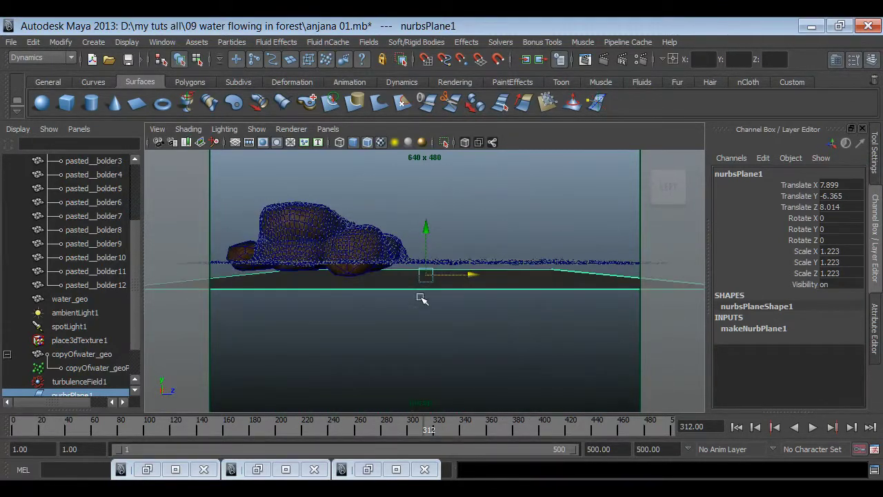
pyautogui.moveTo(419, 299)
pyautogui.keyDown('alt'); pyautogui.mouseDown()
pyautogui.moveTo(428, 328)
pyautogui.moveTo(347, 361)
pyautogui.moveTo(520, 310)
pyautogui.moveTo(479, 345)
pyautogui.moveTo(438, 324)
pyautogui.mouseUp(); pyautogui.keyUp('alt')
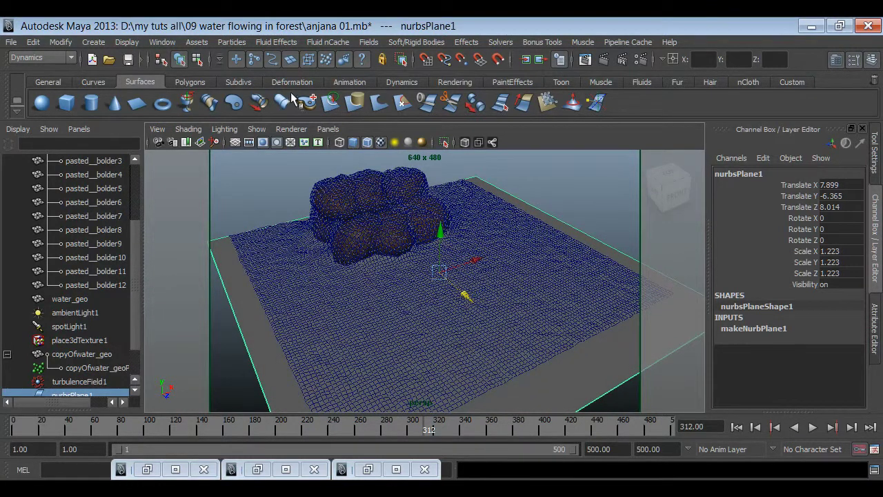
# Step: Assign a new lambert2 material to the plane and map a Ramp texture to its Color
pyautogui.click(454, 82)
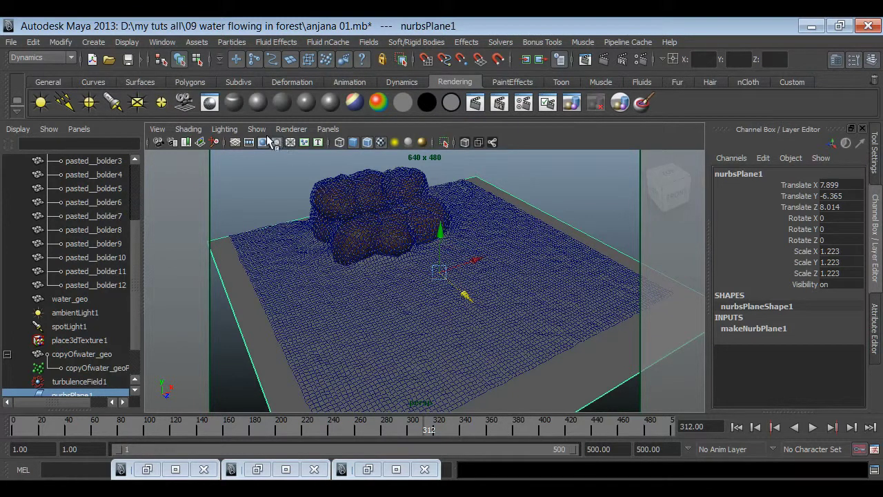
pyautogui.click(279, 105)
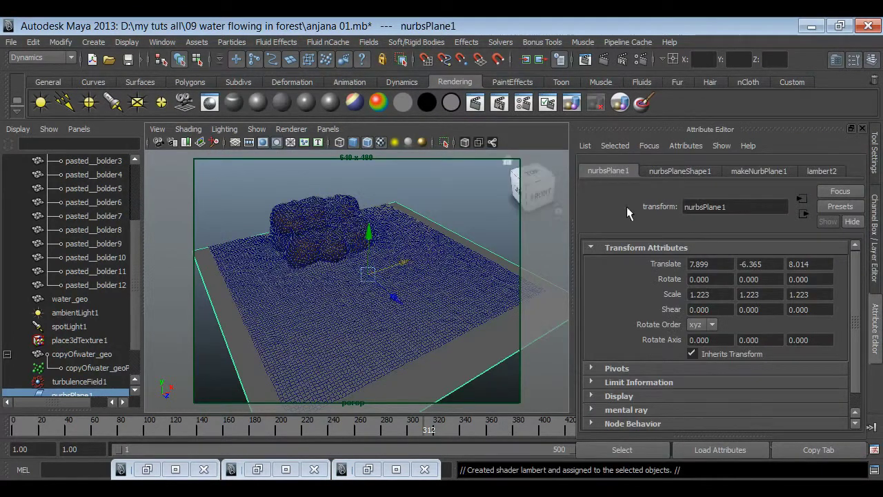
pyautogui.click(825, 170)
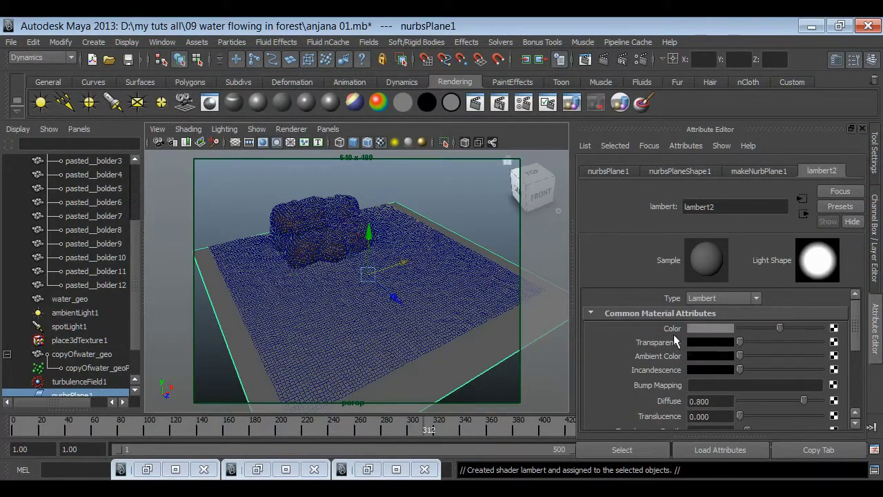
pyautogui.click(834, 328)
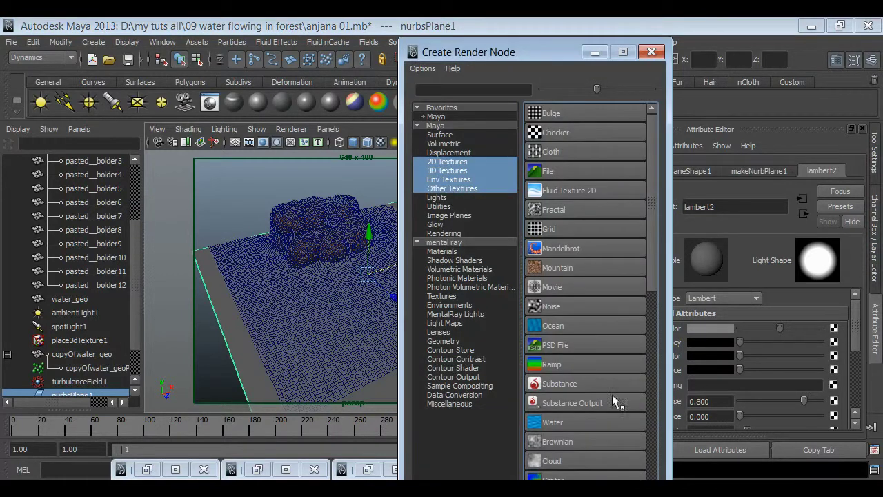
pyautogui.click(570, 364)
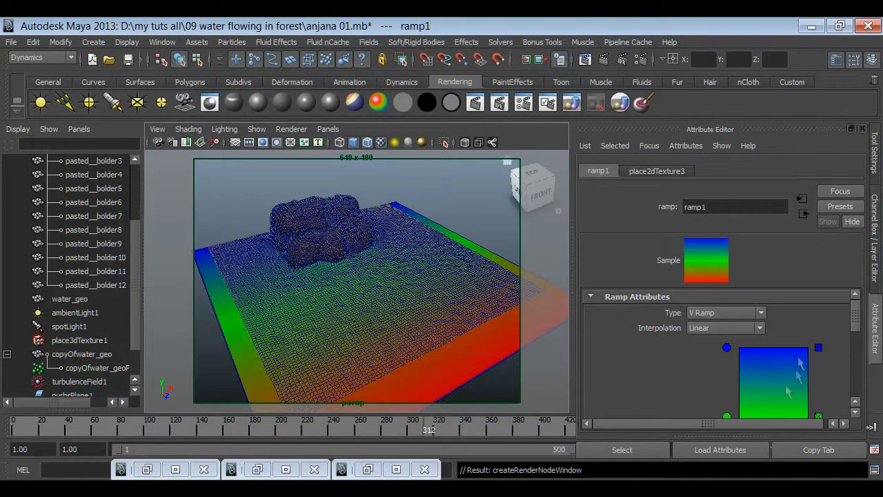
# Step: Remove the ramp's extra green and blue colour entries
pyautogui.moveTo(859, 320); pyautogui.dragTo(858, 336)
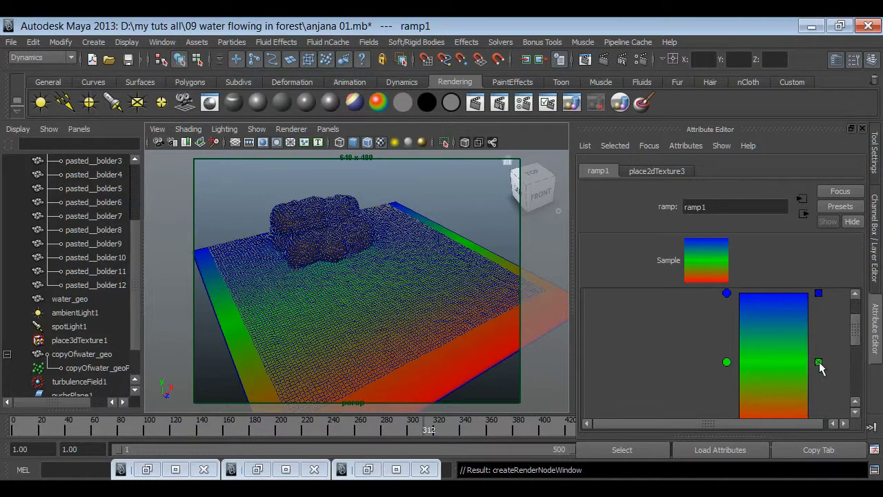
pyautogui.click(818, 361)
pyautogui.click(819, 293)
pyautogui.moveTo(863, 343); pyautogui.dragTo(855, 342)
pyautogui.moveTo(809, 373); pyautogui.dragTo(769, 360)
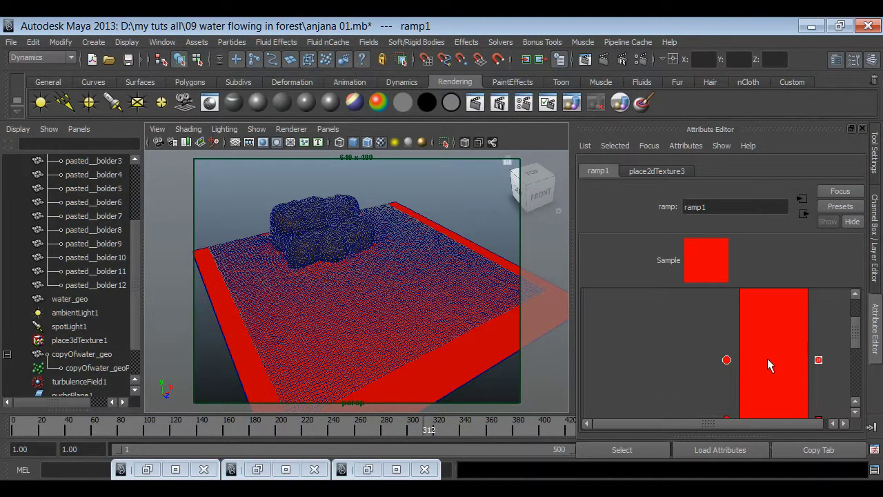
pyautogui.moveTo(856, 335); pyautogui.dragTo(857, 352)
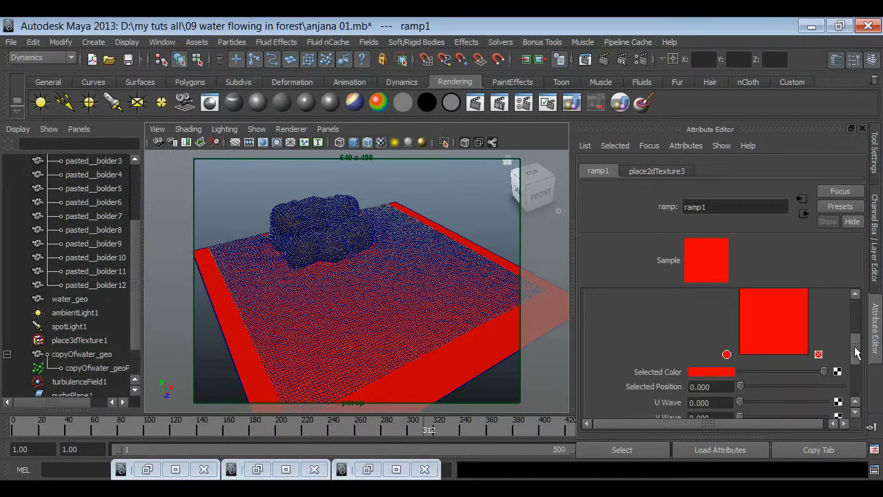
# Step: Set the remaining ramp colour to dark green (HSV 120, 0.320, 0.242)
pyautogui.click(727, 373)
pyautogui.click(704, 335)
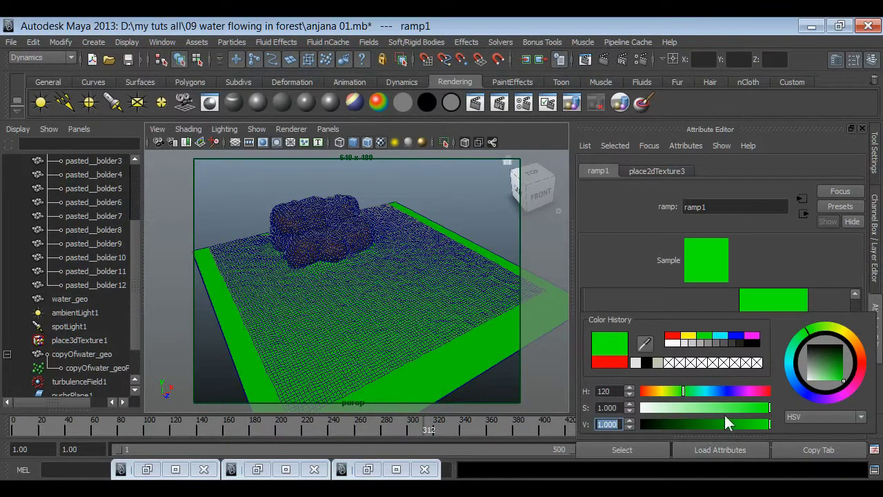
pyautogui.click(709, 423)
pyautogui.click(707, 407)
pyautogui.click(689, 427)
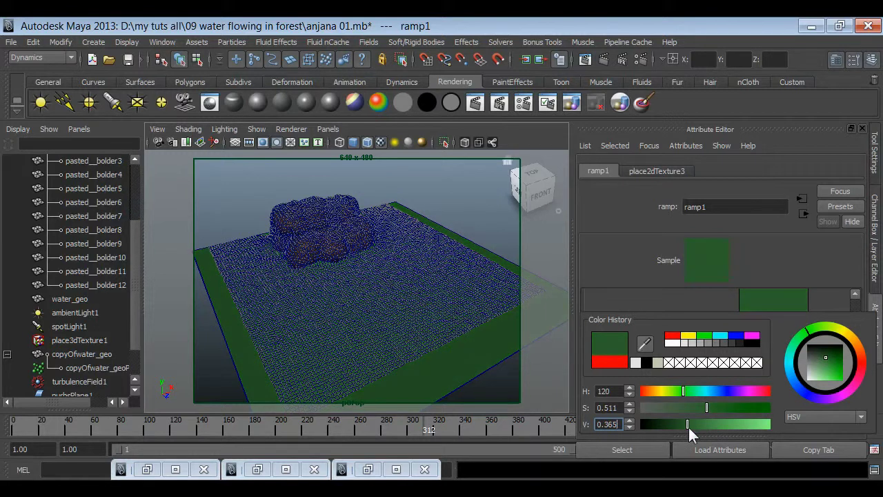
pyautogui.click(705, 407)
pyautogui.click(691, 408)
pyautogui.moveTo(684, 424); pyautogui.dragTo(674, 408)
pyautogui.click(681, 425)
pyautogui.click(682, 407)
pyautogui.click(679, 423)
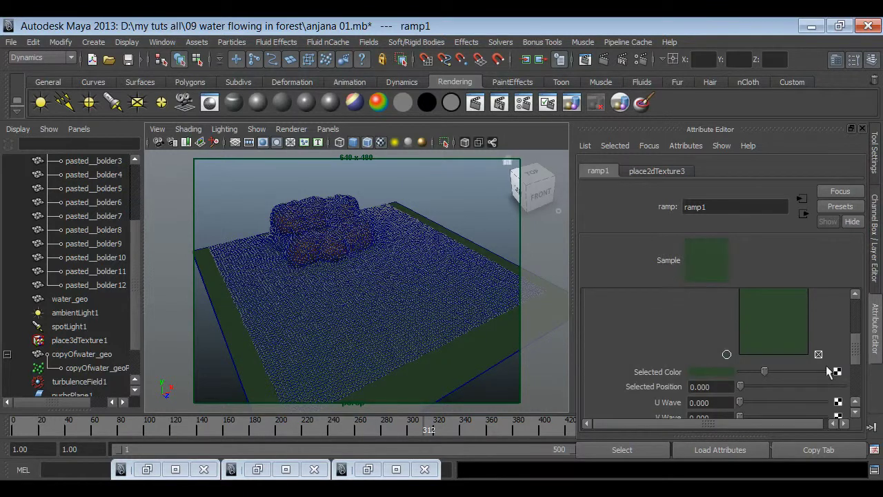
# Step: Darken the ramp's bottom colour and add a green entry at position 1.0
pyautogui.moveTo(857, 362); pyautogui.dragTo(855, 353)
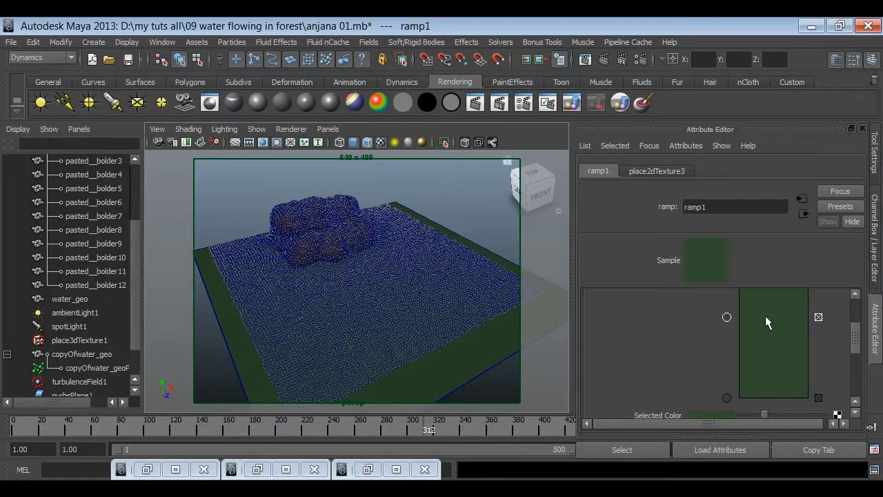
pyautogui.moveTo(766, 317); pyautogui.dragTo(765, 325)
pyautogui.moveTo(764, 414); pyautogui.dragTo(751, 414)
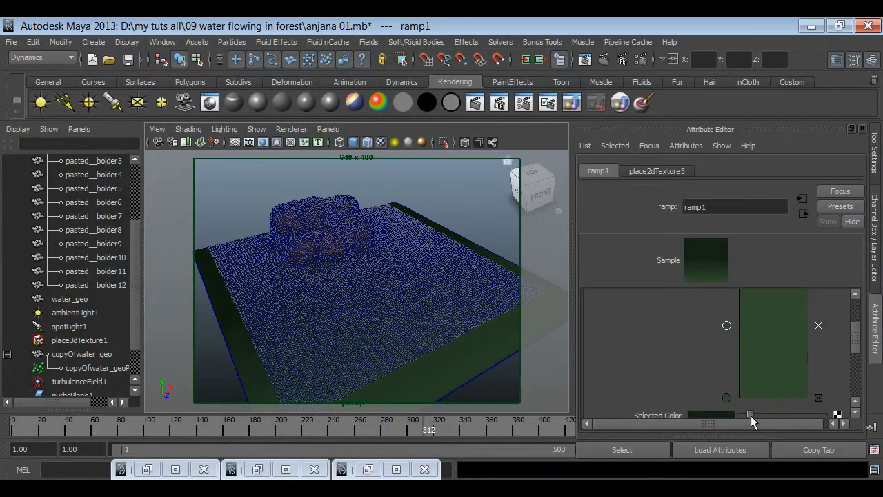
pyautogui.moveTo(795, 390); pyautogui.dragTo(792, 319)
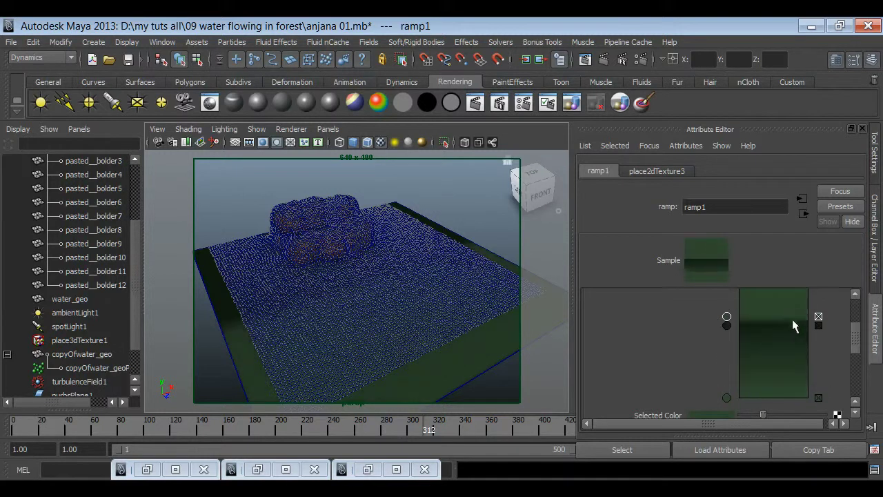
pyautogui.scroll(3, 751, 385)
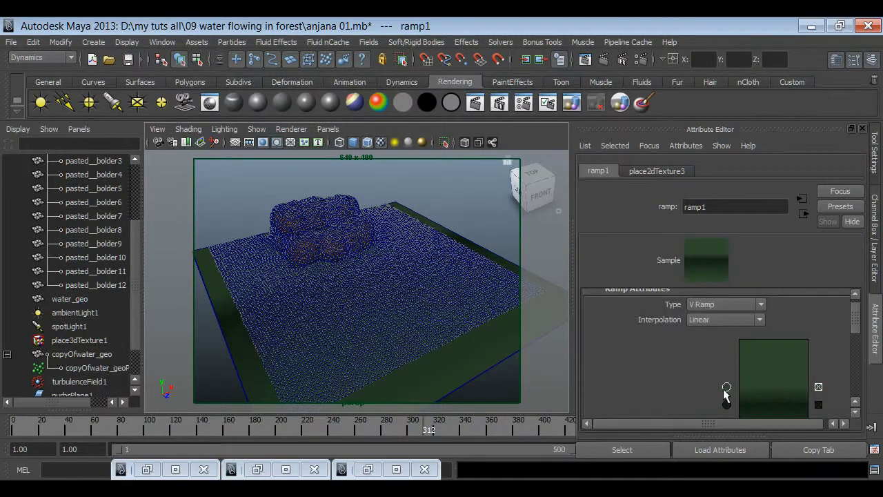
pyautogui.moveTo(725, 395); pyautogui.dragTo(729, 281)
pyautogui.moveTo(855, 322); pyautogui.dragTo(855, 347)
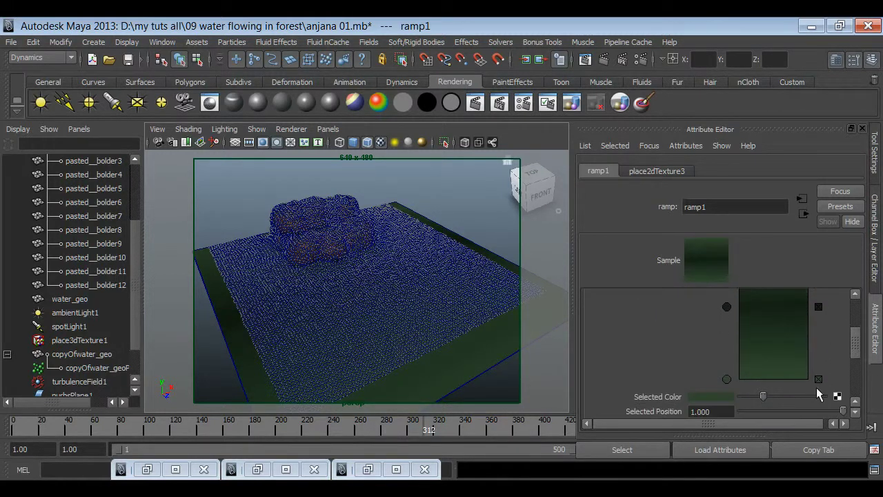
pyautogui.moveTo(770, 397); pyautogui.dragTo(804, 397)
pyautogui.moveTo(855, 345)
pyautogui.mouseDown()
pyautogui.moveTo(854, 359)
pyautogui.moveTo(773, 359)
pyautogui.moveTo(855, 376)
pyautogui.mouseUp()
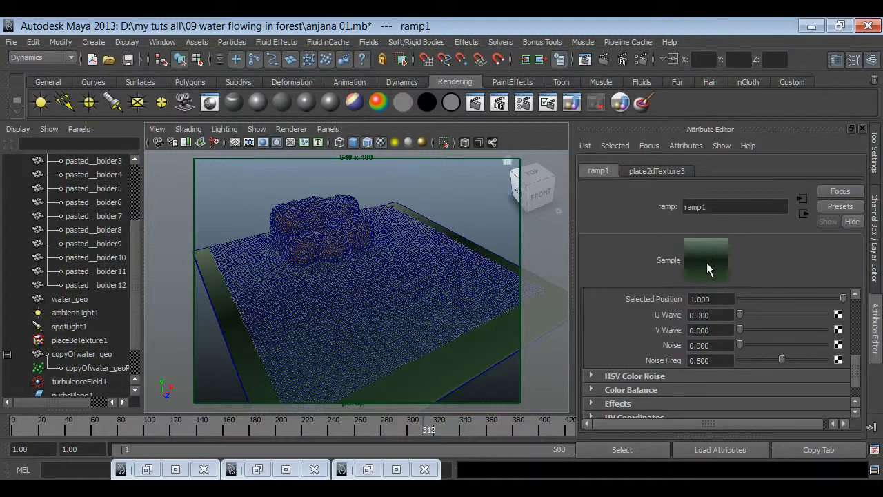
# Step: Set the ramp Noise to 1.000 and switch to a close-up camera view of the rocks
pyautogui.moveTo(739, 348); pyautogui.dragTo(835, 382)
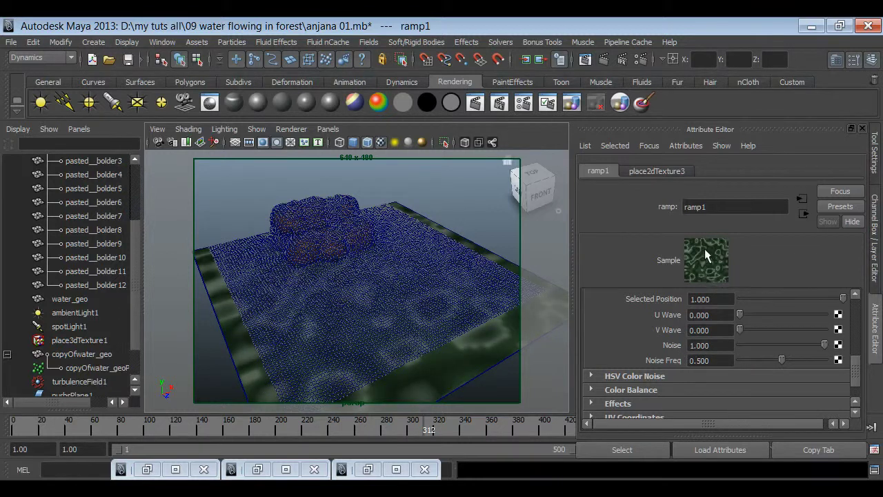
pyautogui.click(186, 141)
pyautogui.click(193, 146)
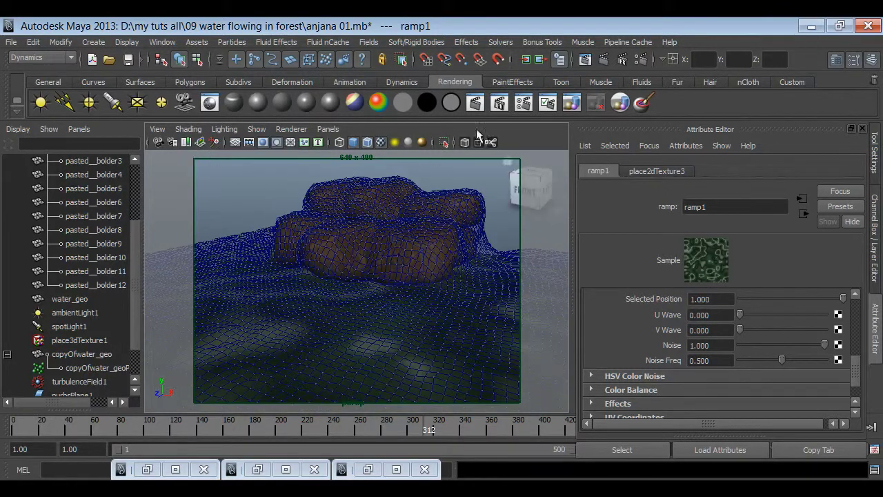
# Step: Render, lower ramp1's Color Gain value to 0.3, and re-render the darker ground
pyautogui.click(476, 103)
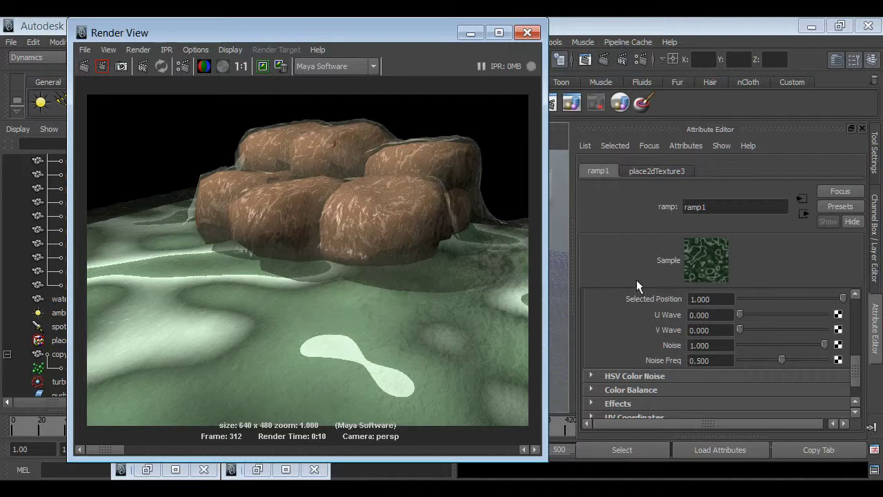
pyautogui.scroll(-3, 598, 315)
pyautogui.click(604, 307)
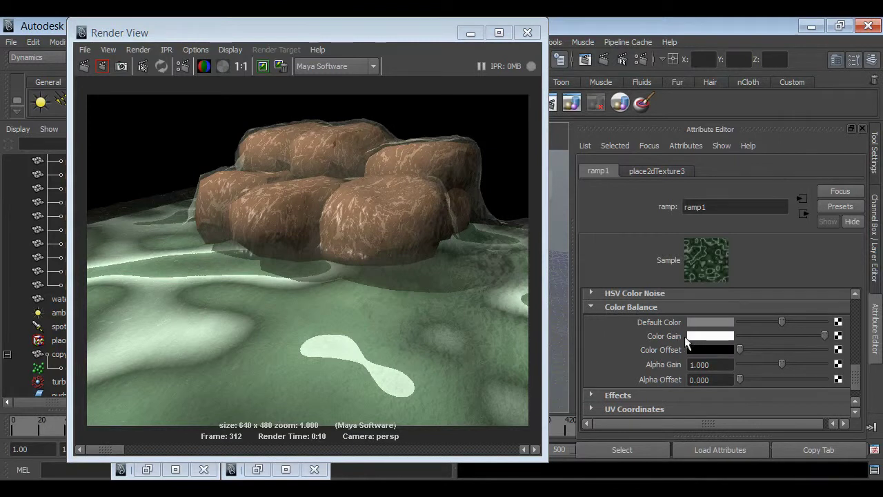
pyautogui.click(713, 340)
pyautogui.moveTo(607, 391); pyautogui.dragTo(577, 390)
pyautogui.write('0.3')
pyautogui.press('Return')
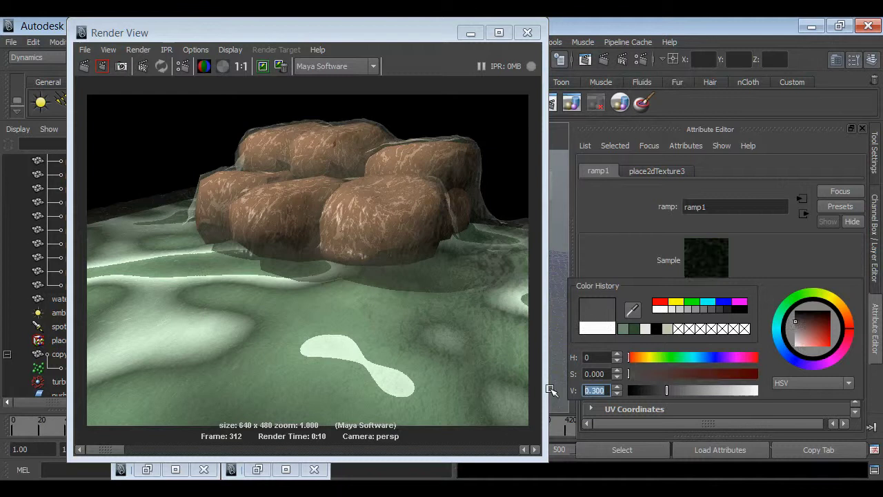
pyautogui.click(705, 269)
pyautogui.click(83, 65)
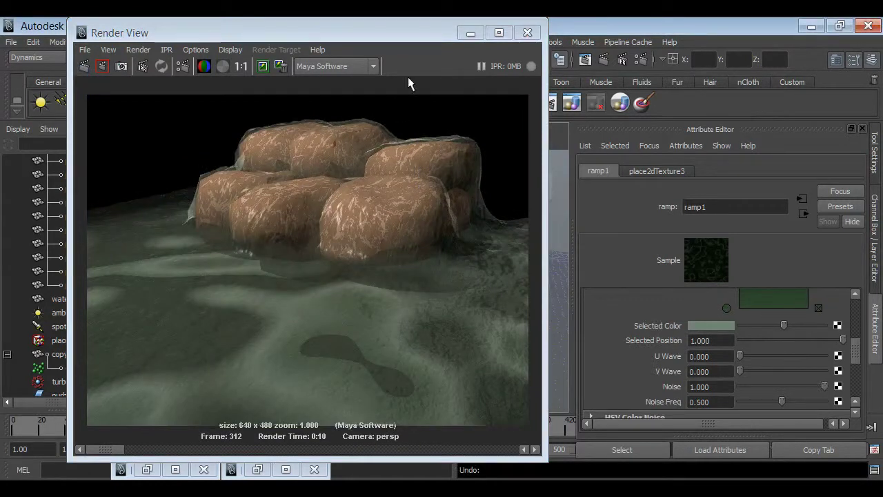
pyautogui.click(468, 32)
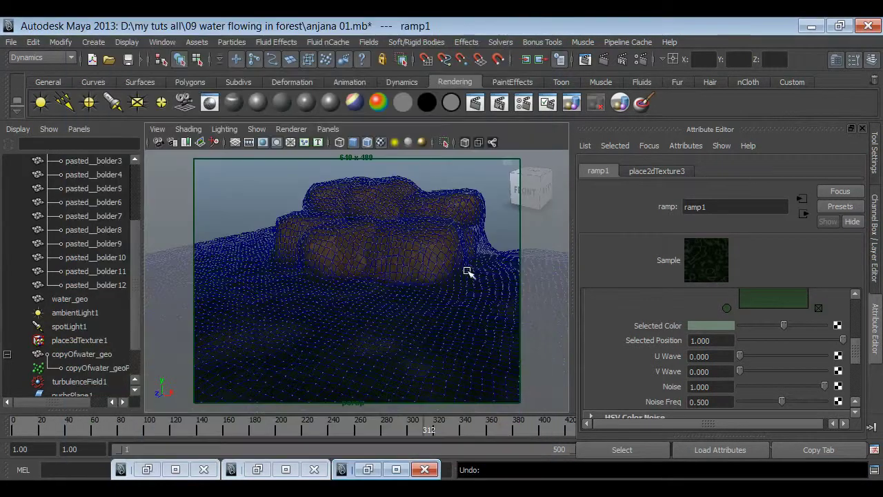
# Step: Hide the copyOfwater_geoParticle mesh
pyautogui.click(81, 366)
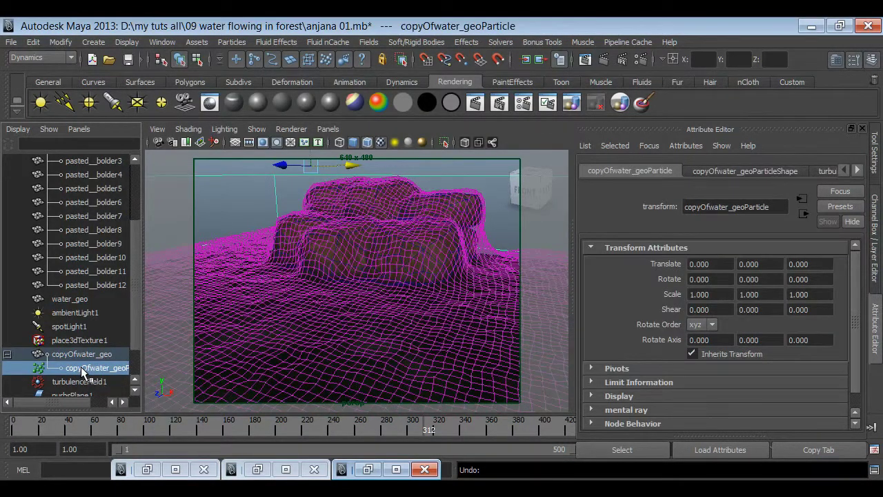
pyautogui.click(127, 42)
pyautogui.moveTo(152, 103)
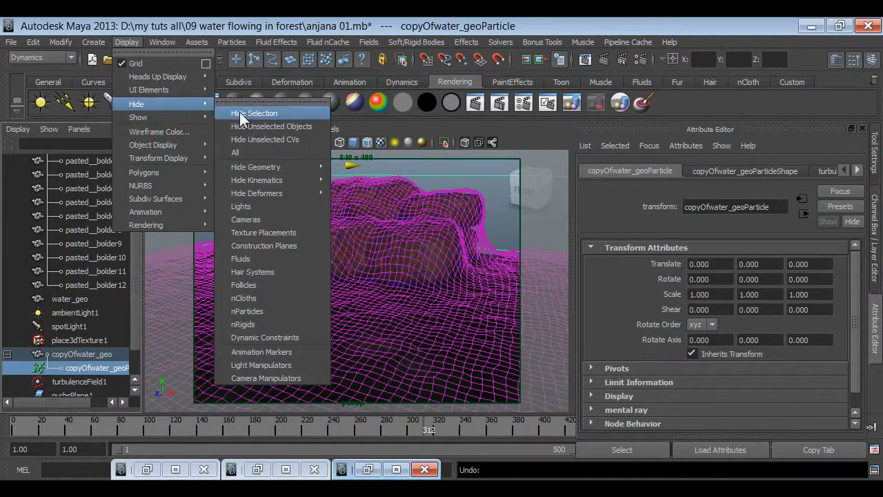
pyautogui.click(240, 112)
# Step: Raise the water's blinn1 eccentricity to 0.222 and render to check the shading
pyautogui.click(485, 242)
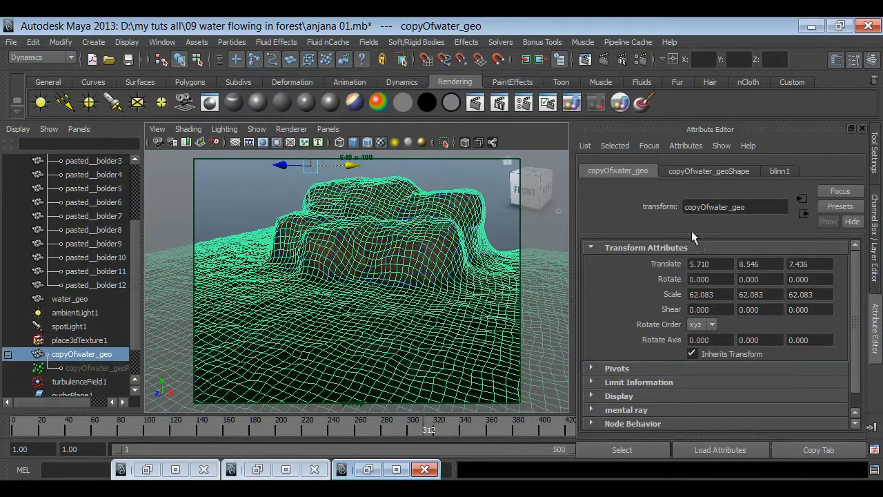
pyautogui.click(779, 171)
pyautogui.moveTo(744, 336); pyautogui.dragTo(785, 356)
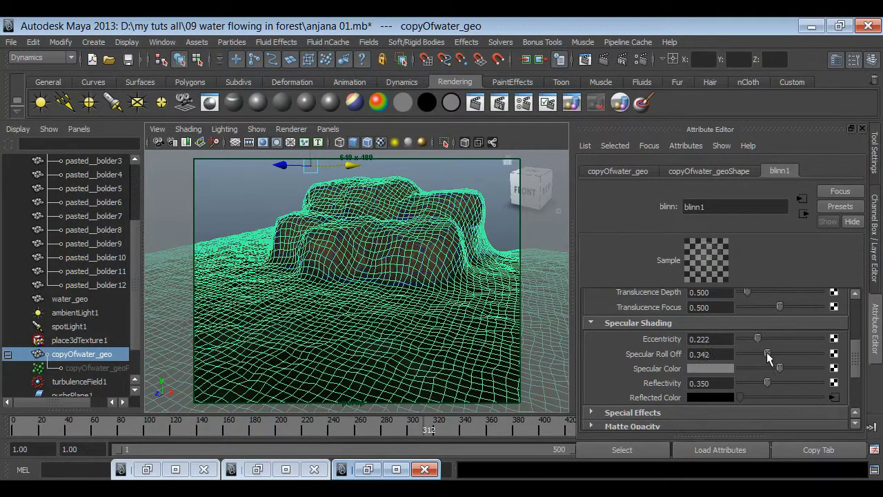
pyautogui.click(605, 60)
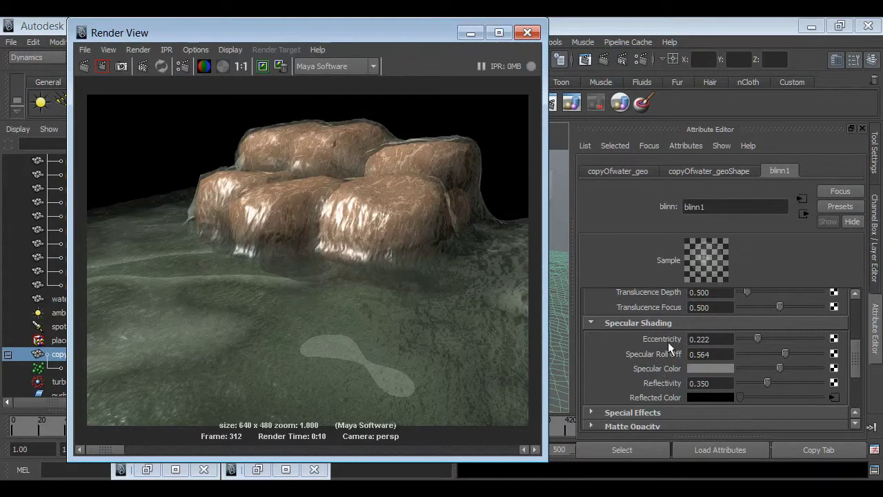
# Step: Set blinn1 reflectivity to 0.5 and re-render the glossier water
pyautogui.doubleClick(724, 384)
pyautogui.write('0.5')
pyautogui.press('Return')
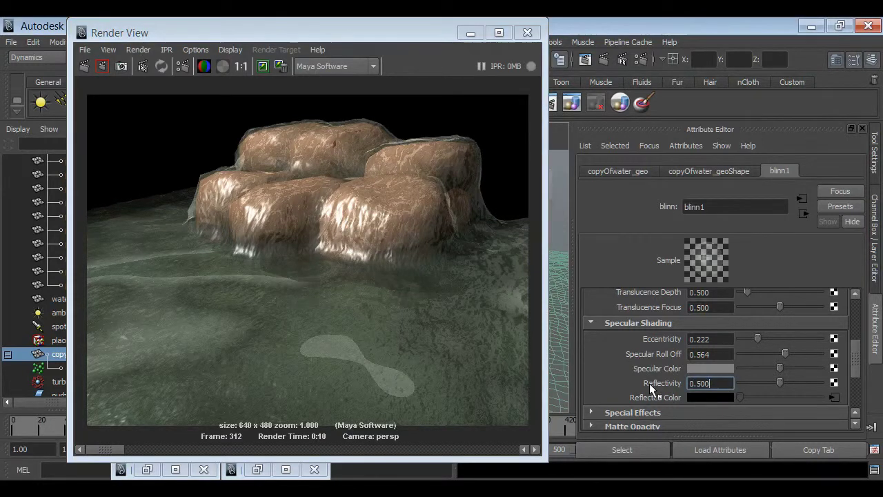
pyautogui.click(83, 65)
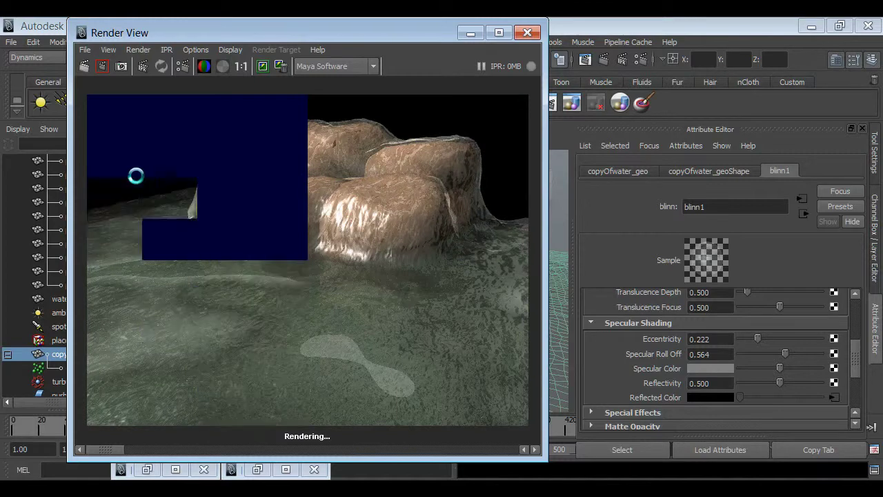
# Step: Tumble the camera lower, render the waterfall front-on, then put the render window away
pyautogui.click(471, 33)
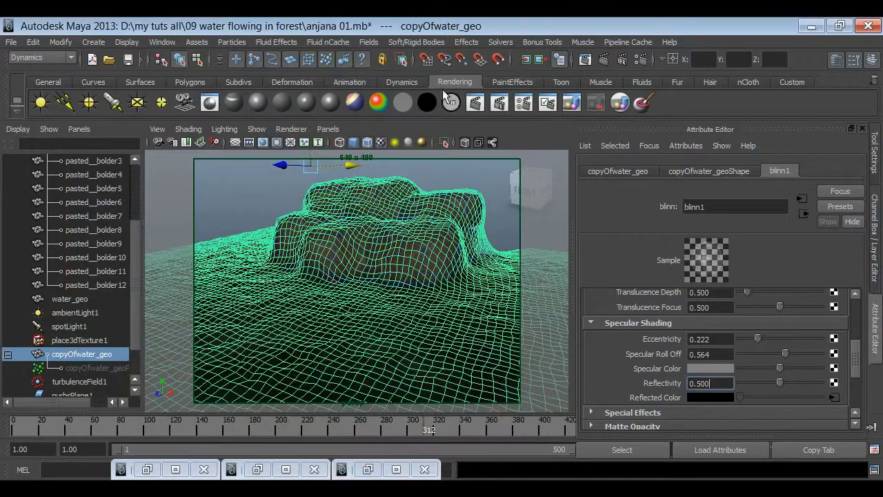
pyautogui.keyDown('alt'); pyautogui.moveTo(325, 282); pyautogui.dragTo(348, 289); pyautogui.keyUp('alt')
pyautogui.click(479, 107)
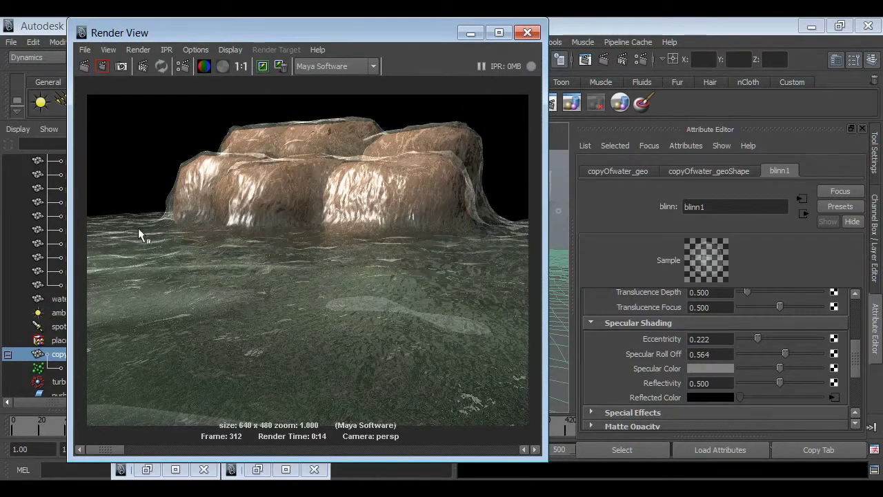
pyautogui.click(154, 220)
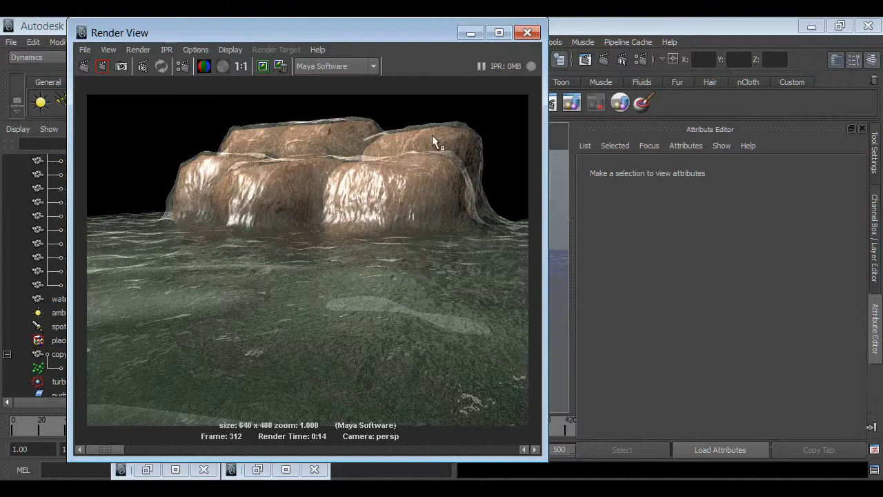
pyautogui.click(470, 32)
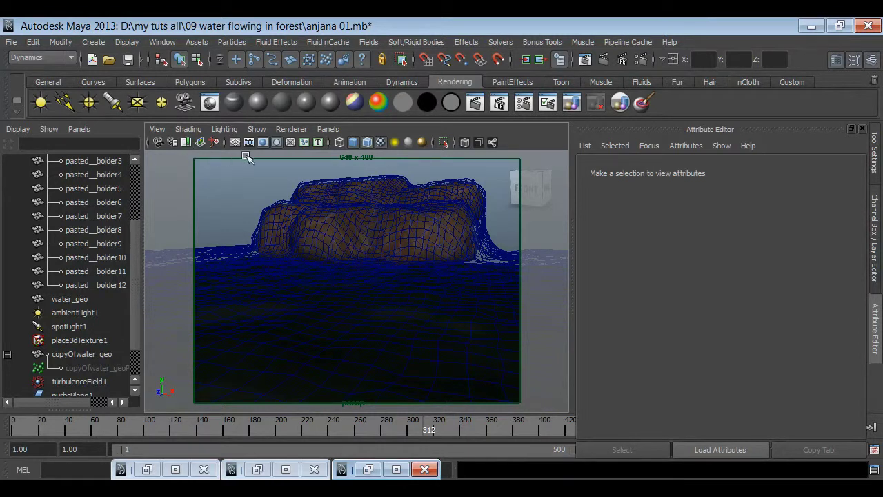
# Step: Hide the resolution gate, get a close grey-shaded view, and make copyOfwater_geo live
pyautogui.click(265, 142)
pyautogui.keyDown('alt'); pyautogui.moveTo(276, 232); pyautogui.dragTo(333, 292); pyautogui.keyUp('alt')
pyautogui.press('space')
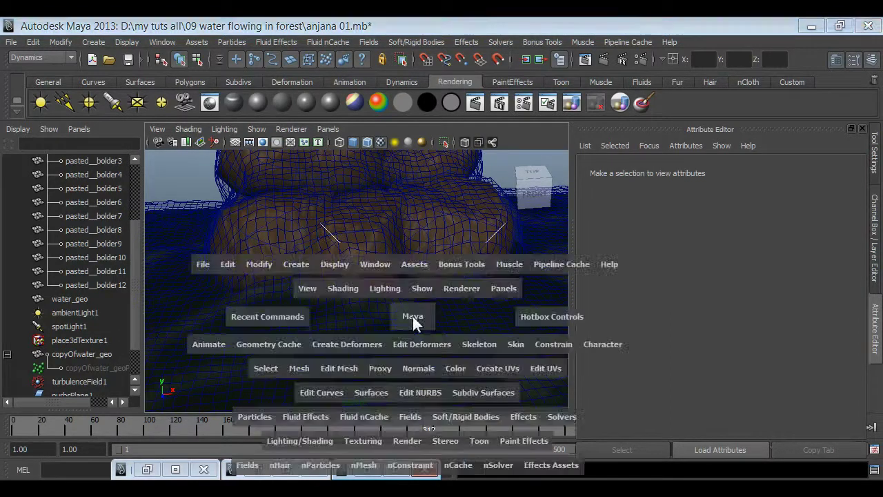
pyautogui.moveTo(417, 341)
pyautogui.keyDown('alt'); pyautogui.mouseDown()
pyautogui.moveTo(289, 310)
pyautogui.moveTo(335, 315)
pyautogui.mouseUp(); pyautogui.keyUp('alt')
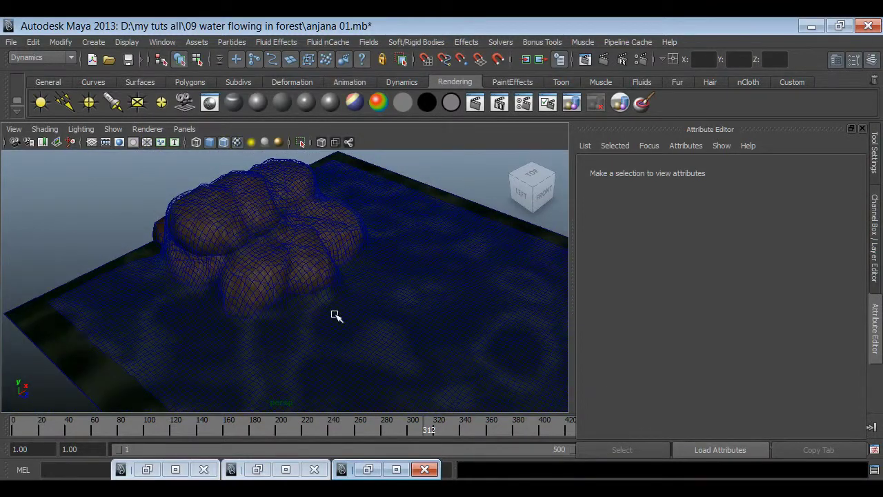
pyautogui.press('5')
pyautogui.moveTo(278, 317)
pyautogui.keyDown('alt'); pyautogui.mouseDown()
pyautogui.moveTo(332, 311)
pyautogui.moveTo(299, 339)
pyautogui.mouseUp(); pyautogui.keyUp('alt')
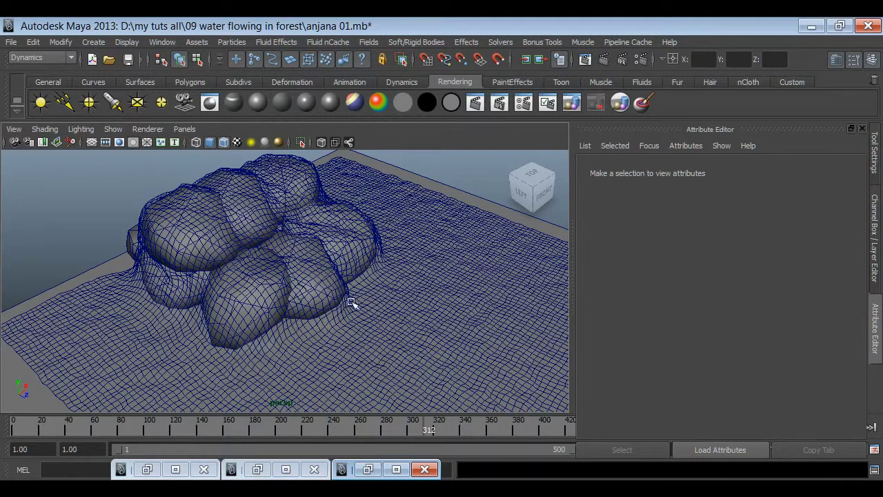
pyautogui.click(381, 191)
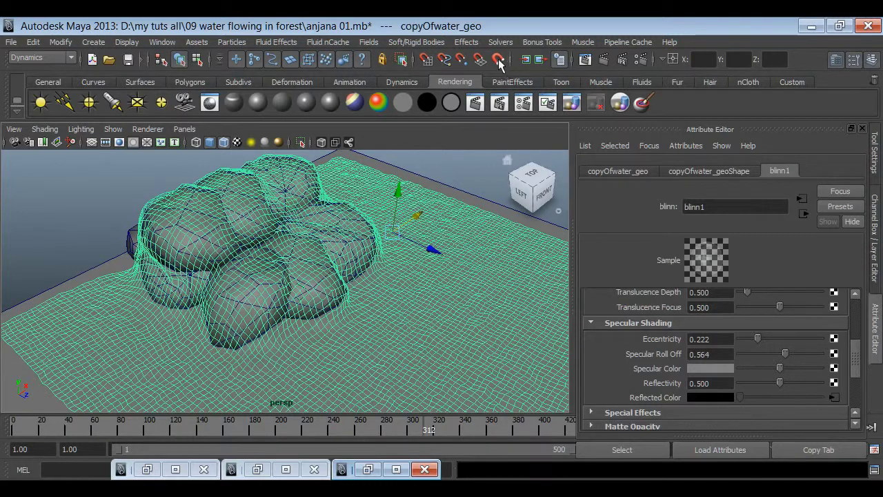
pyautogui.click(499, 60)
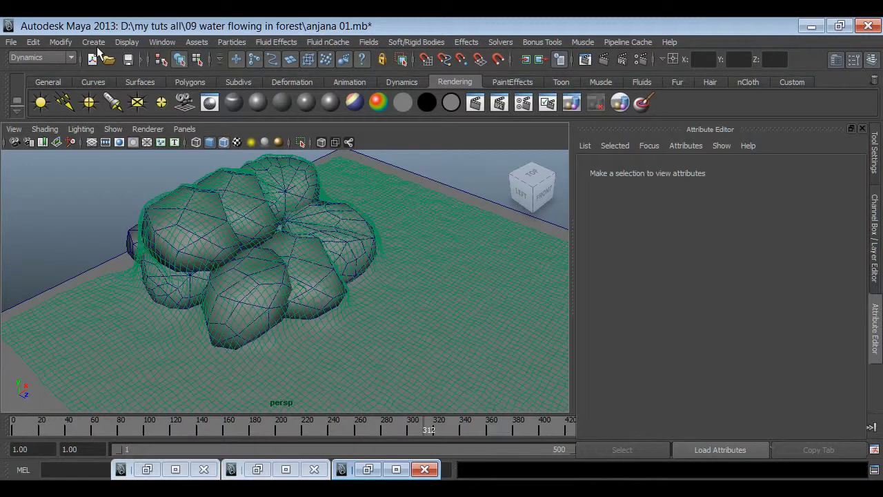
# Step: Start an EP curve and place its first eight points along the rock base
pyautogui.click(94, 42)
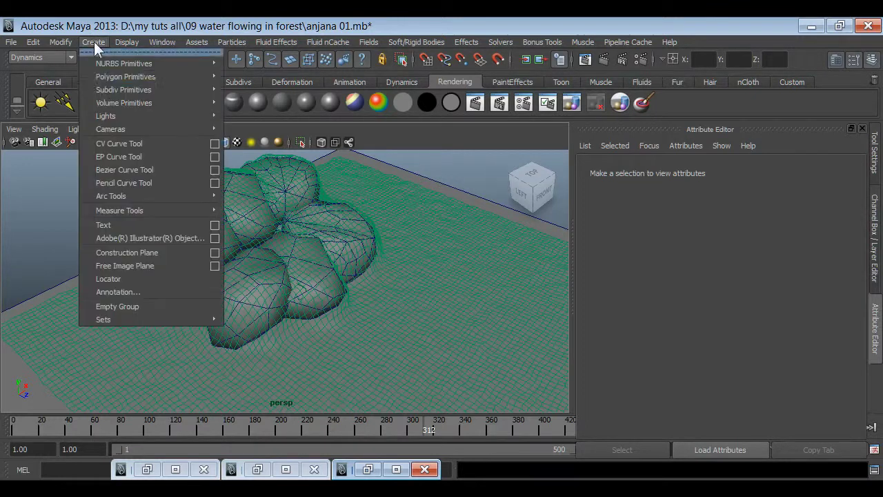
pyautogui.click(122, 157)
pyautogui.scroll(5, 269, 338)
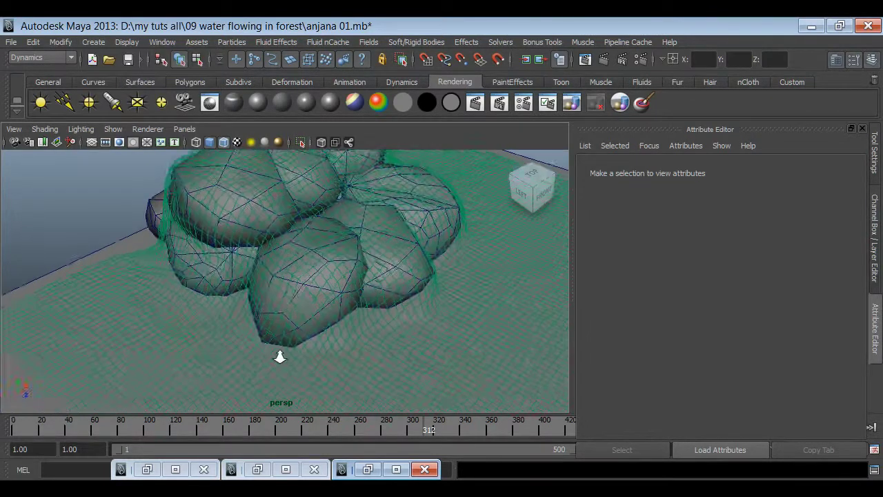
pyautogui.keyDown('alt'); pyautogui.moveTo(279, 356); pyautogui.dragTo(285, 371); pyautogui.keyUp('alt')
pyautogui.click(178, 312)
pyautogui.click(200, 320)
pyautogui.click(248, 322)
pyautogui.click(259, 349)
pyautogui.click(279, 373)
pyautogui.click(318, 379)
pyautogui.click(372, 340)
pyautogui.click(376, 329)
# Step: Continue curve1 around the boulders and finish it with 19 spans at degree 3
pyautogui.keyDown('alt'); pyautogui.moveTo(373, 338); pyautogui.dragTo(341, 354); pyautogui.keyUp('alt')
pyautogui.scroll(3, 341, 354)
pyautogui.click(414, 271)
pyautogui.click(469, 250)
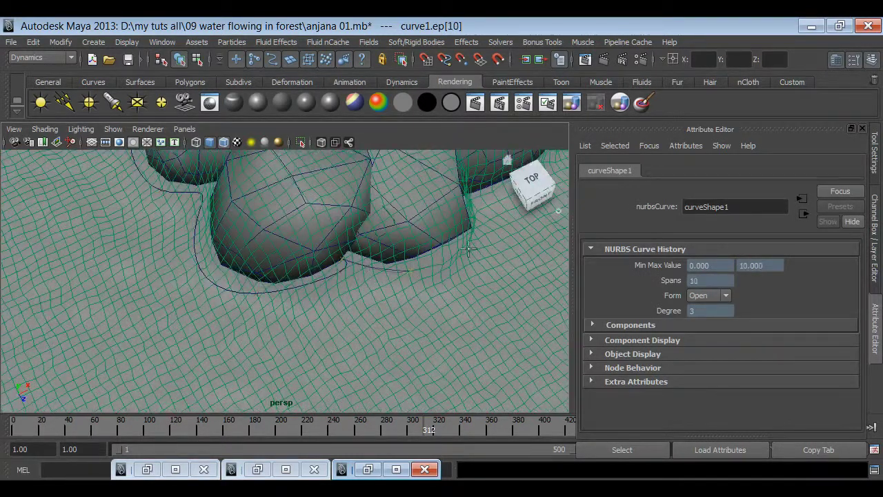
pyautogui.click(476, 234)
pyautogui.keyDown('alt'); pyautogui.moveTo(476, 234); pyautogui.dragTo(455, 249); pyautogui.keyUp('alt')
pyautogui.scroll(-2, 455, 248)
pyautogui.click(414, 276)
pyautogui.click(442, 255)
pyautogui.scroll(2, 449, 245)
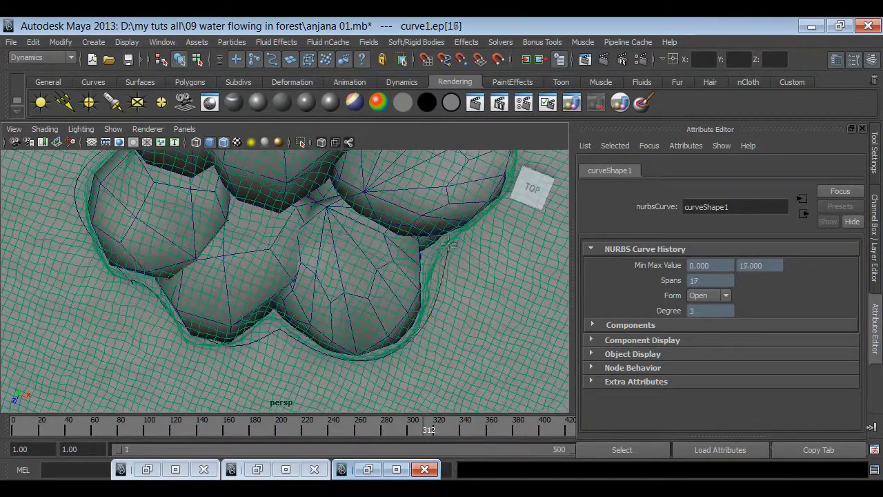
pyautogui.scroll(-2, 449, 245)
pyautogui.moveTo(306, 300)
pyautogui.keyDown('alt'); pyautogui.mouseDown()
pyautogui.moveTo(373, 332)
pyautogui.moveTo(401, 259)
pyautogui.moveTo(331, 262)
pyautogui.moveTo(374, 309)
pyautogui.mouseUp(); pyautogui.keyUp('alt')
pyautogui.click(381, 324)
pyautogui.click(407, 321)
pyautogui.press('Return')
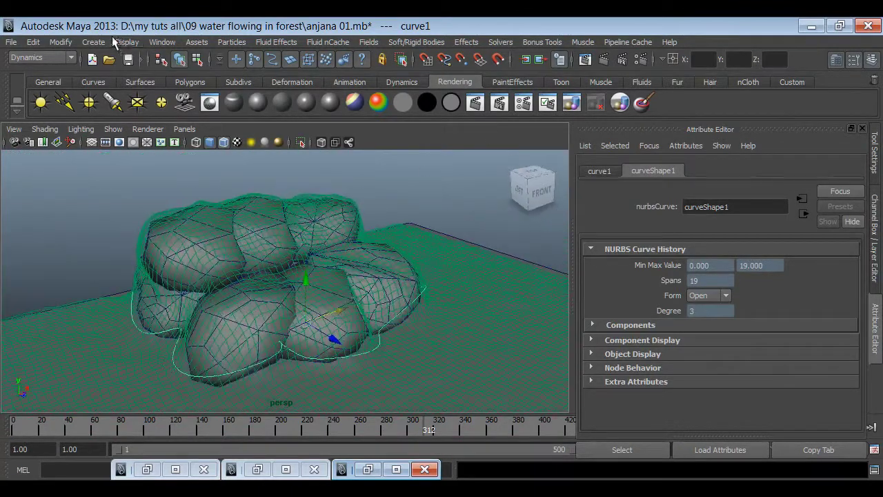
# Step: Start the EP Curve Tool again for a second curve
pyautogui.click(93, 42)
pyautogui.click(118, 156)
pyautogui.moveTo(228, 325)
pyautogui.keyDown('alt'); pyautogui.mouseDown()
pyautogui.moveTo(256, 343)
pyautogui.moveTo(213, 315)
pyautogui.mouseUp(); pyautogui.keyUp('alt')
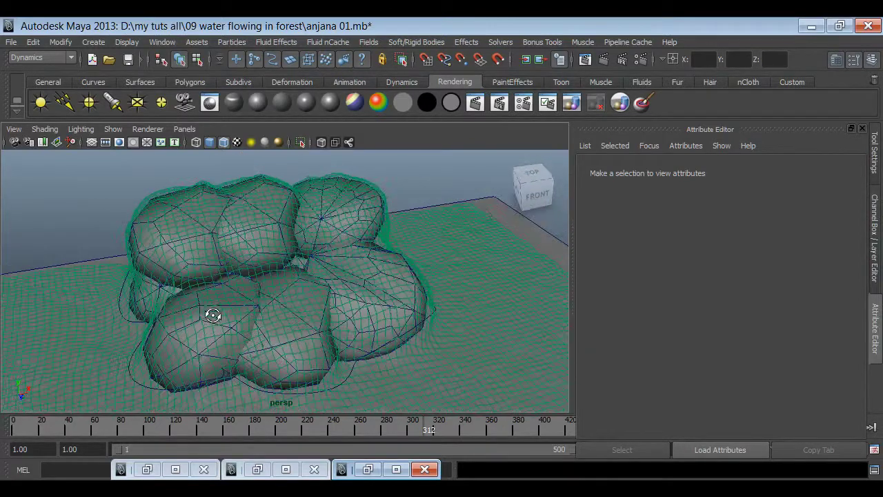
# Step: Draw curve2 with seven points down a gap between the boulders
pyautogui.click(165, 286)
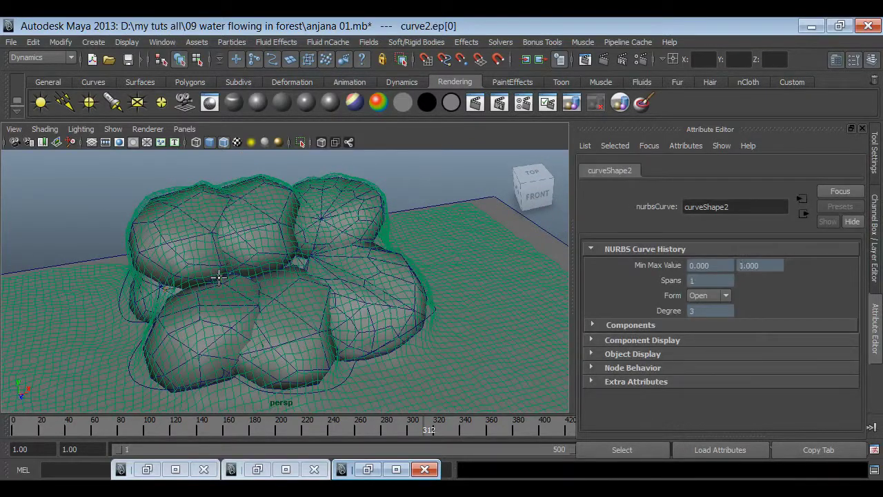
pyautogui.keyDown('alt'); pyautogui.moveTo(218, 279); pyautogui.dragTo(207, 325); pyautogui.keyUp('alt')
pyautogui.click(195, 331)
pyautogui.click(268, 328)
pyautogui.click(305, 307)
pyautogui.click(334, 311)
pyautogui.click(376, 303)
pyautogui.click(393, 293)
pyautogui.press('Return')
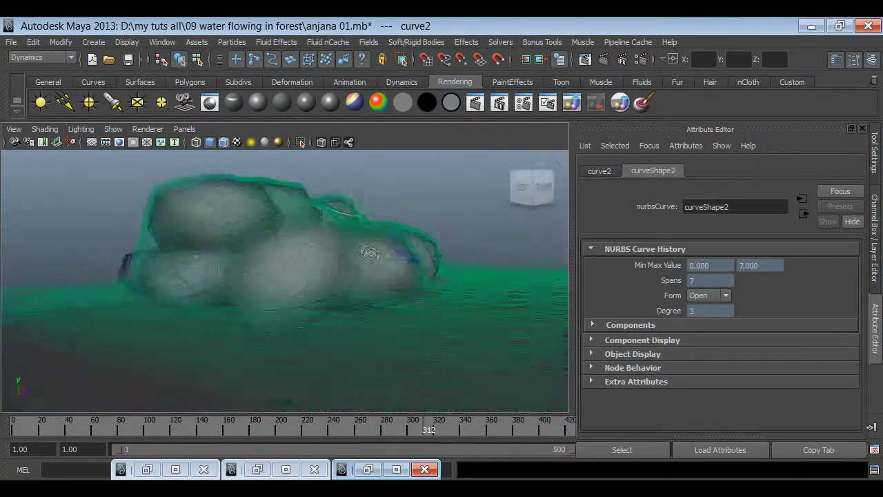
# Step: Turn off the live water surface and bring up the Outliner
pyautogui.keyDown('alt'); pyautogui.moveTo(361, 262); pyautogui.dragTo(380, 278); pyautogui.keyUp('alt')
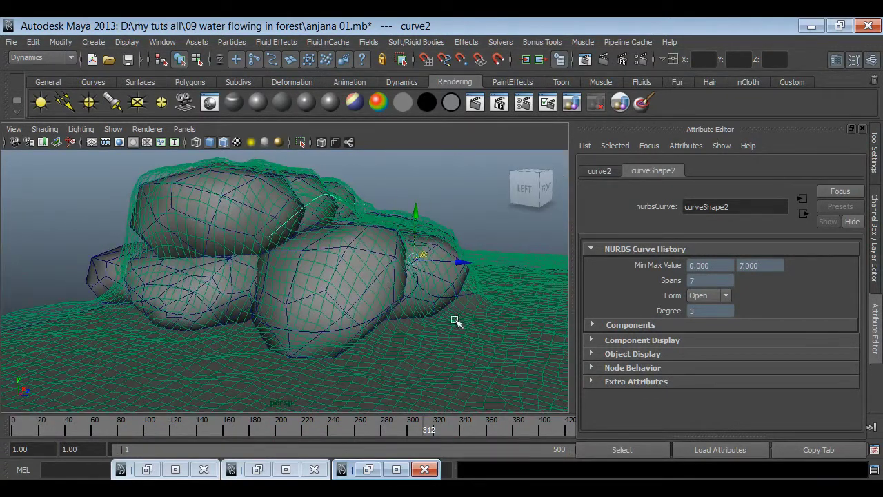
pyautogui.click(498, 59)
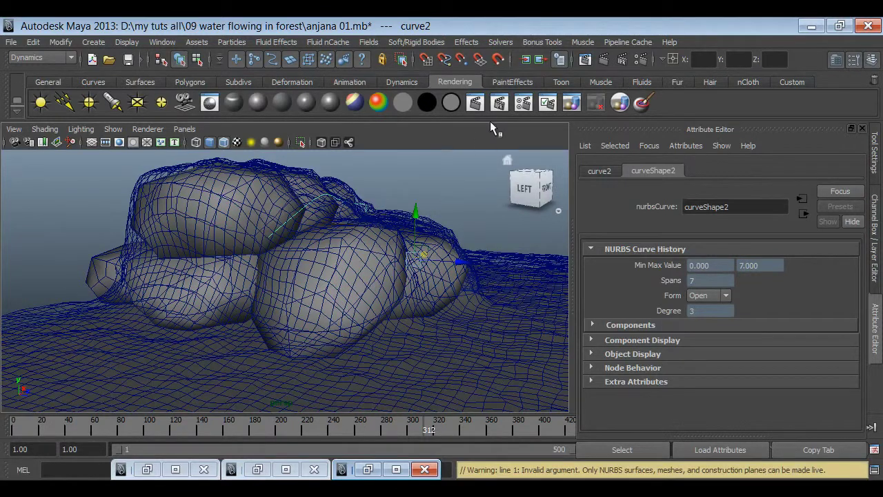
pyautogui.click(487, 259)
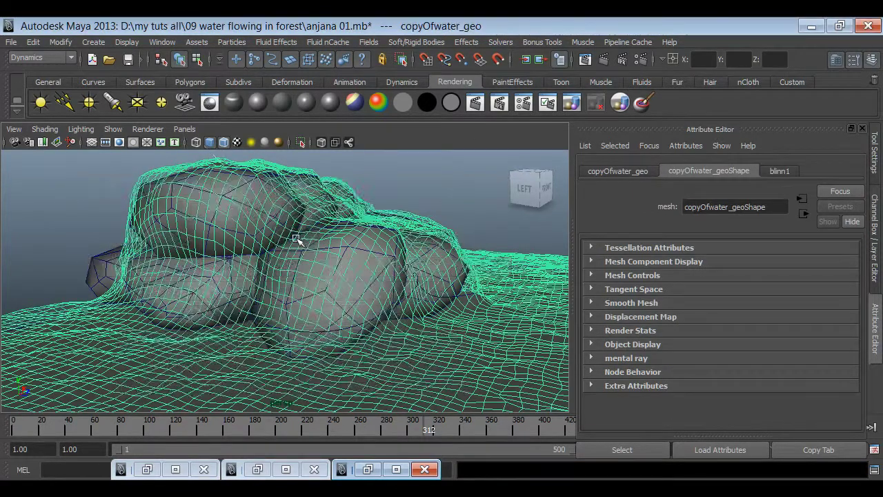
pyautogui.press('space')
# Step: Raise one of curve1's control points up onto the water surface
pyautogui.click(66, 352)
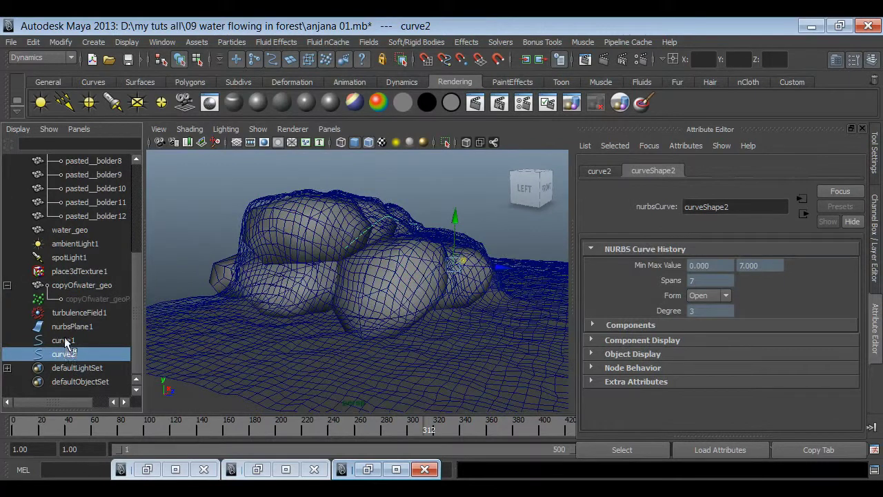
pyautogui.click(64, 339)
pyautogui.click(63, 354)
pyautogui.click(63, 340)
pyautogui.keyDown('alt'); pyautogui.moveTo(414, 365); pyautogui.dragTo(460, 325); pyautogui.keyUp('alt')
pyautogui.press('q')
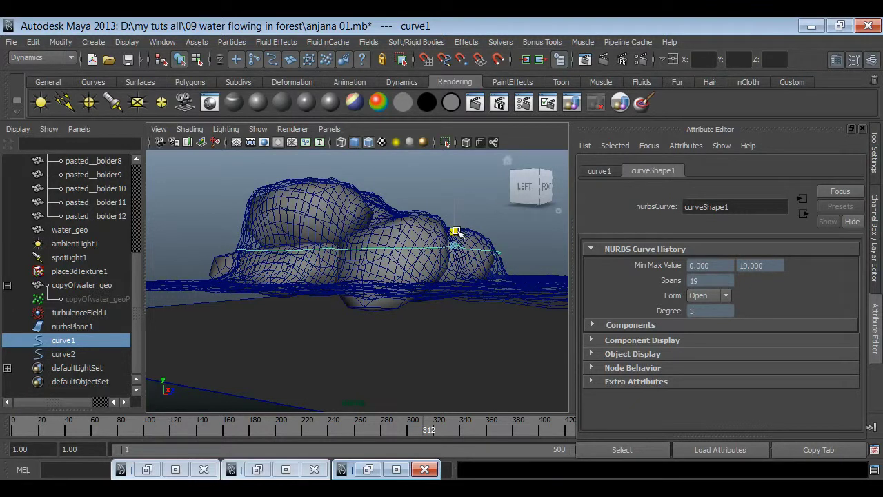
pyautogui.moveTo(454, 232); pyautogui.dragTo(455, 199)
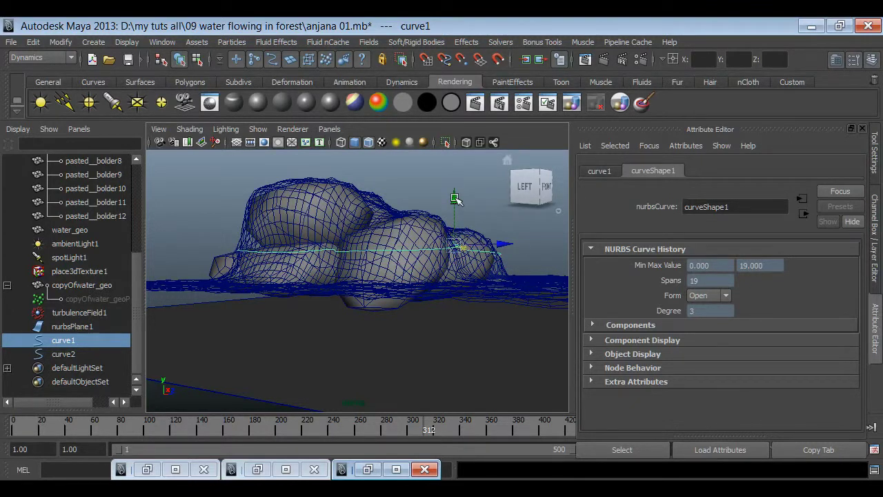
# Step: Adjust curve2's control points, then select both curve1 and curve2
pyautogui.moveTo(452, 263)
pyautogui.keyDown('alt'); pyautogui.mouseDown()
pyautogui.moveTo(442, 317)
pyautogui.moveTo(387, 325)
pyautogui.moveTo(385, 356)
pyautogui.mouseUp(); pyautogui.keyUp('alt')
pyautogui.click(63, 353)
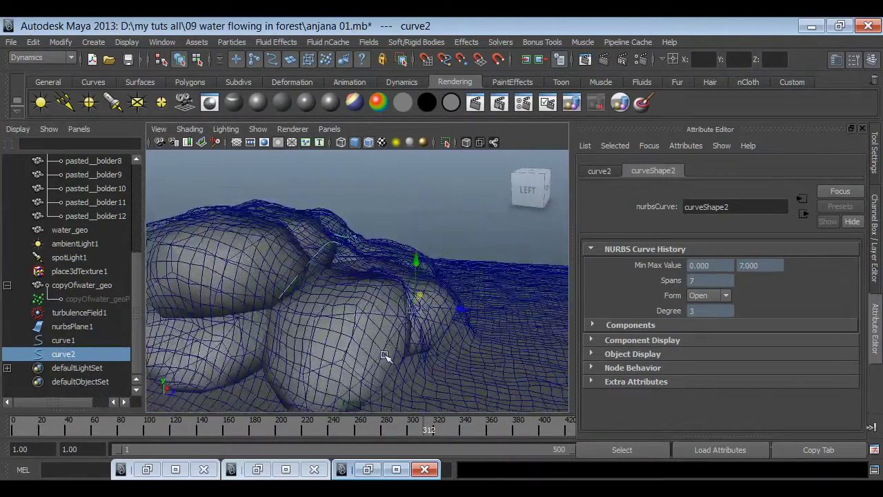
pyautogui.press('F8')
pyautogui.click(414, 270)
pyautogui.moveTo(418, 252)
pyautogui.keyDown('alt'); pyautogui.mouseDown()
pyautogui.moveTo(271, 323)
pyautogui.moveTo(545, 329)
pyautogui.moveTo(288, 304)
pyautogui.mouseUp(); pyautogui.keyUp('alt')
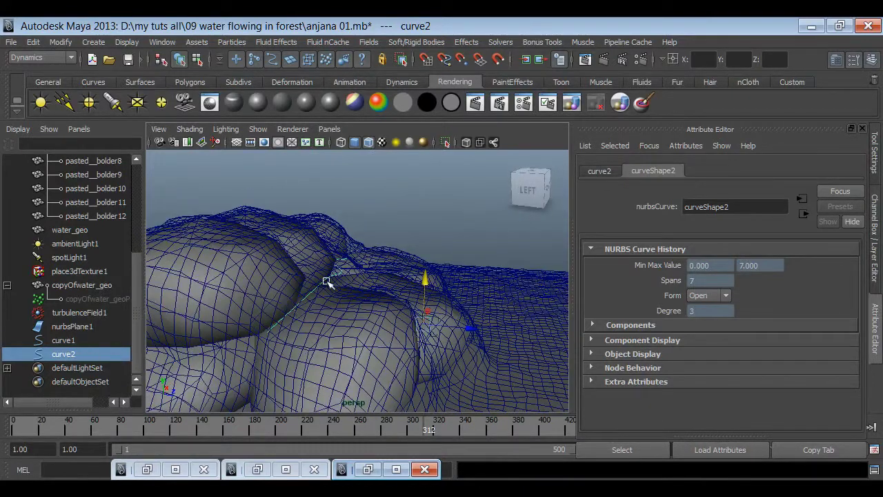
pyautogui.keyDown('ctrl'); pyautogui.click(60, 342); pyautogui.keyUp('ctrl')
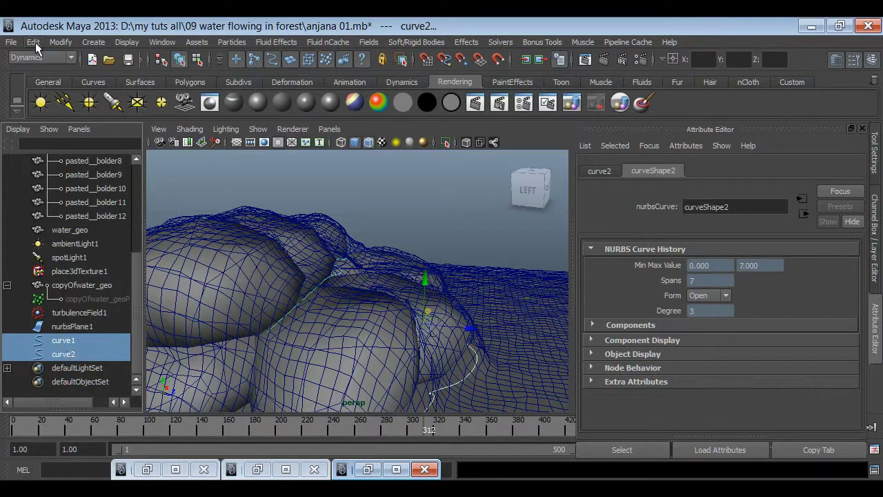
# Step: Delete both curves' history and create a Curve-type emitter from them
pyautogui.click(34, 42)
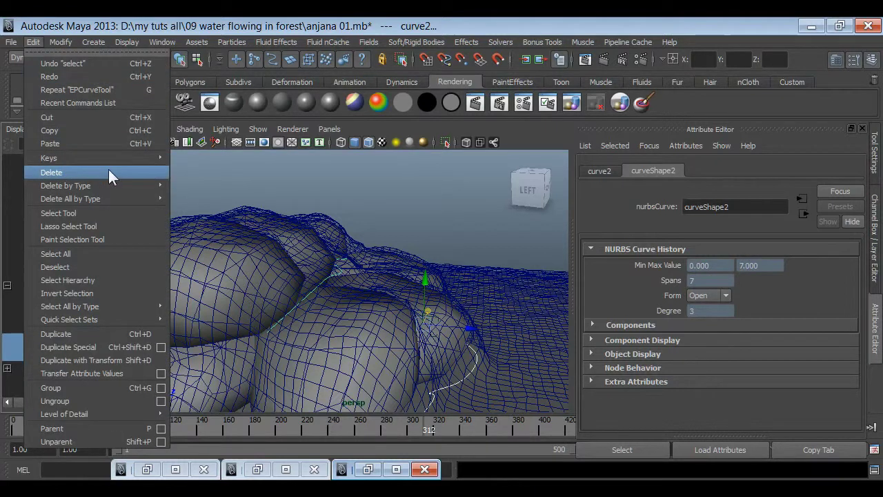
pyautogui.click(188, 194)
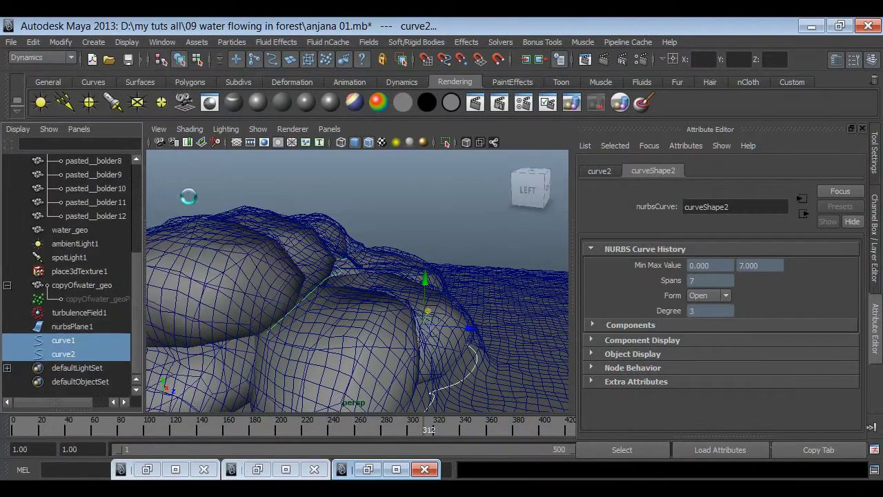
pyautogui.click(233, 42)
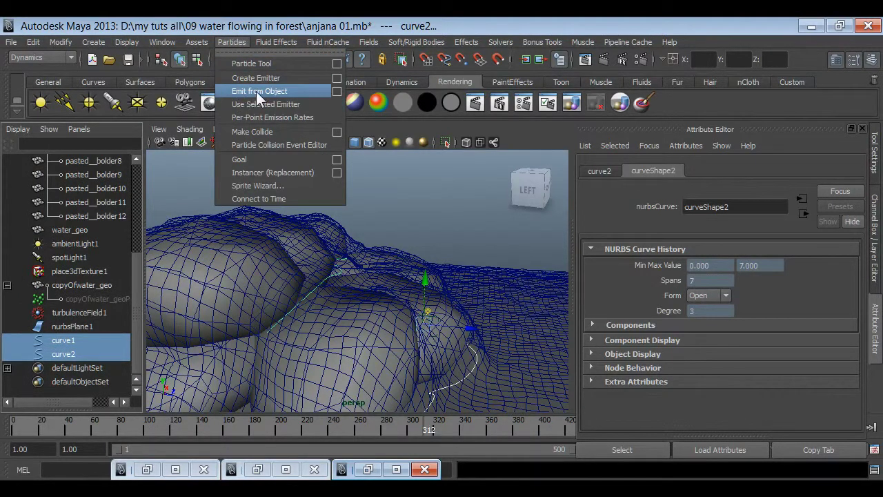
pyautogui.click(338, 90)
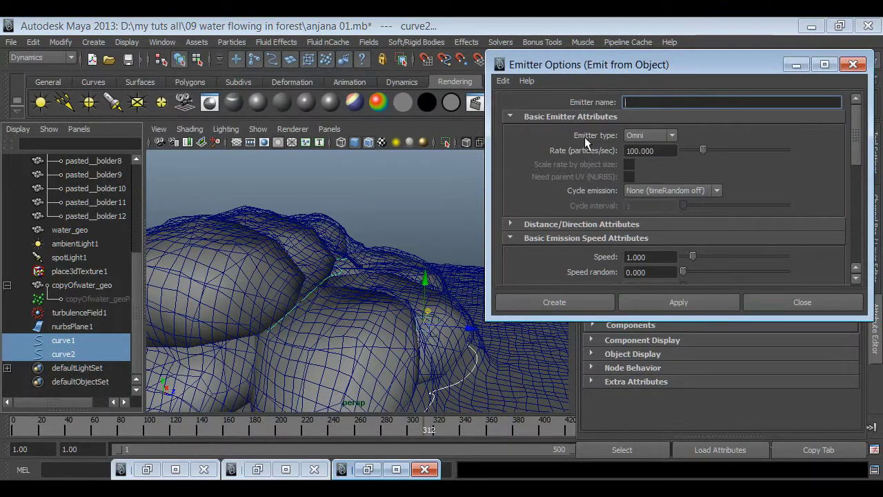
pyautogui.click(641, 133)
pyautogui.click(642, 173)
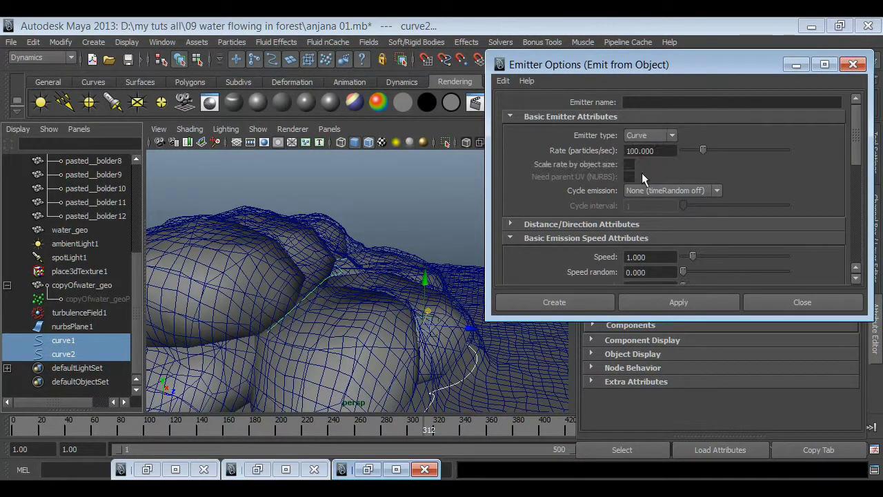
pyautogui.click(589, 305)
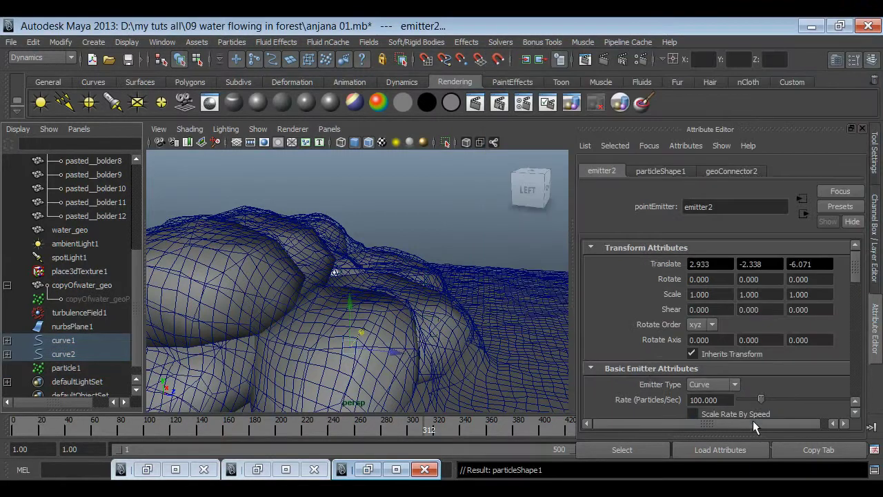
# Step: Play the simulation from frame 1 to watch spray stream from the curves, then select particle1
pyautogui.click(875, 234)
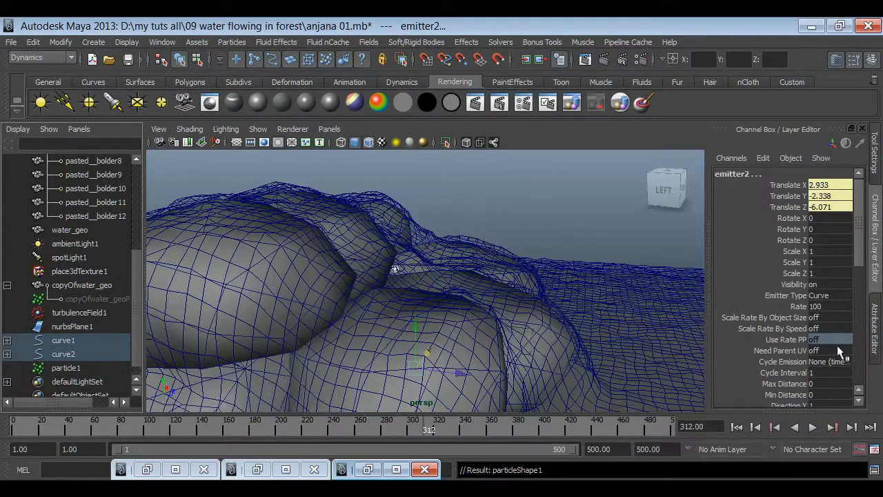
pyautogui.click(737, 427)
pyautogui.click(830, 428)
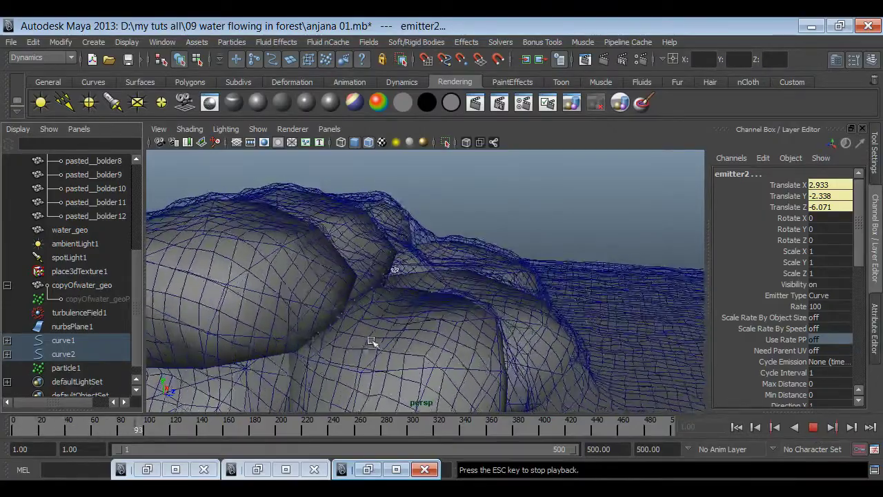
pyautogui.moveTo(483, 331)
pyautogui.keyDown('alt'); pyautogui.mouseDown()
pyautogui.moveTo(467, 318)
pyautogui.moveTo(476, 304)
pyautogui.mouseUp(); pyautogui.keyUp('alt')
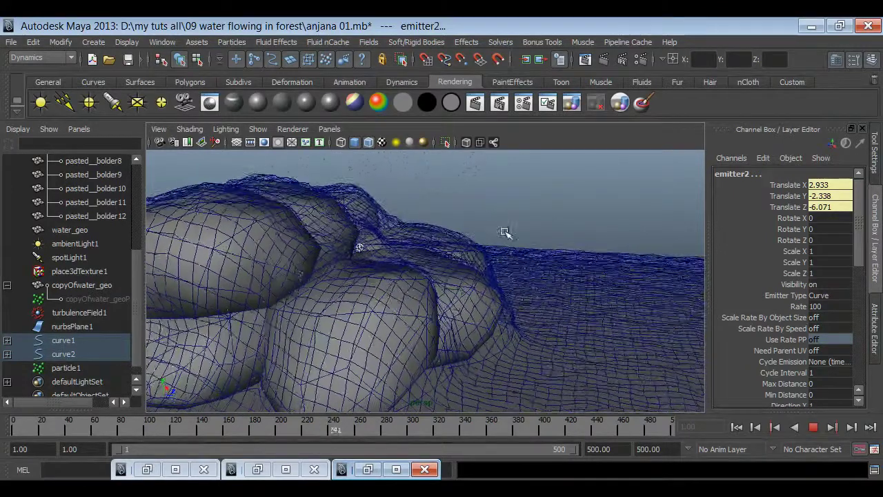
pyautogui.press('Escape')
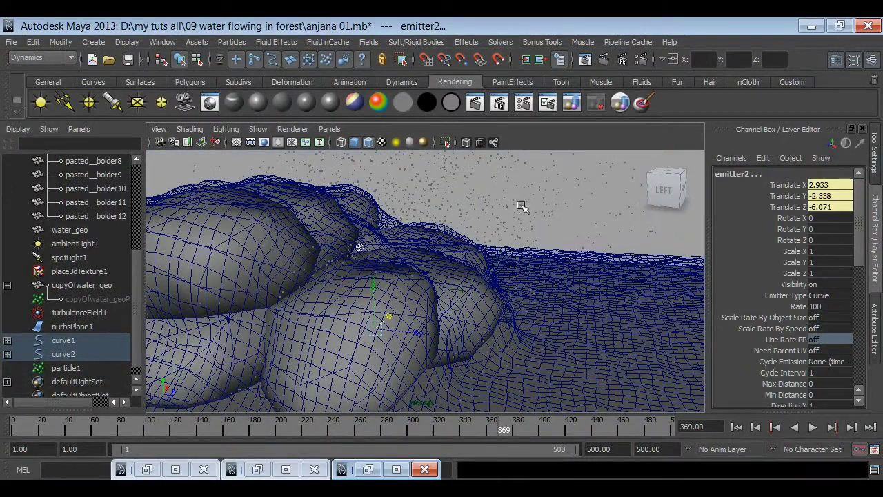
pyautogui.click(65, 368)
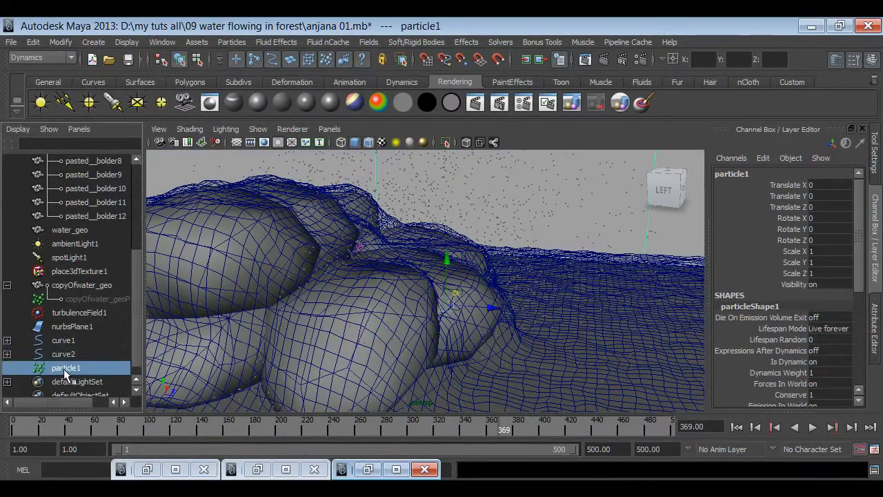
# Step: Set particleShape1's Lifespan Mode to Random range with Lifespan Random 0.5
pyautogui.hotkey('ctrl', 'a')
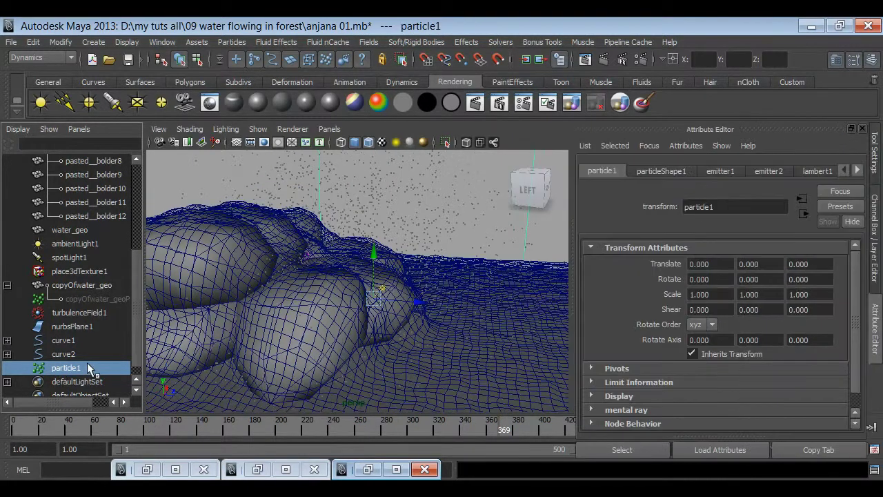
pyautogui.click(659, 170)
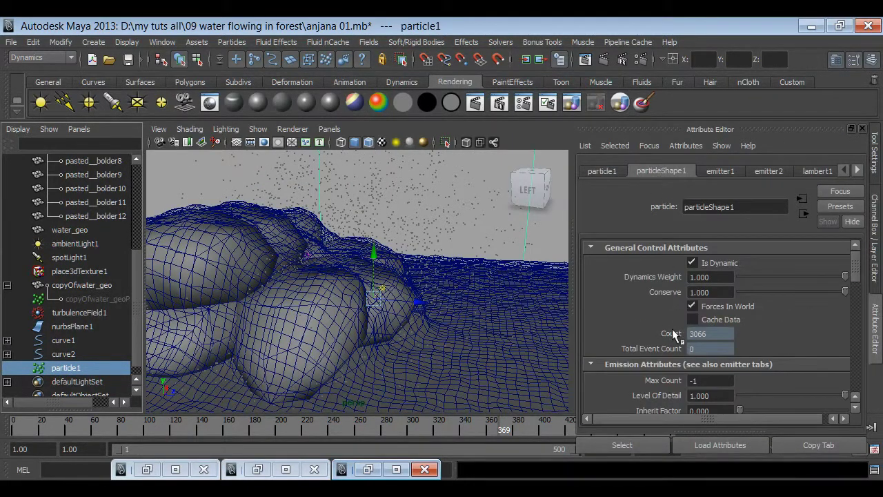
pyautogui.scroll(-3, 672, 329)
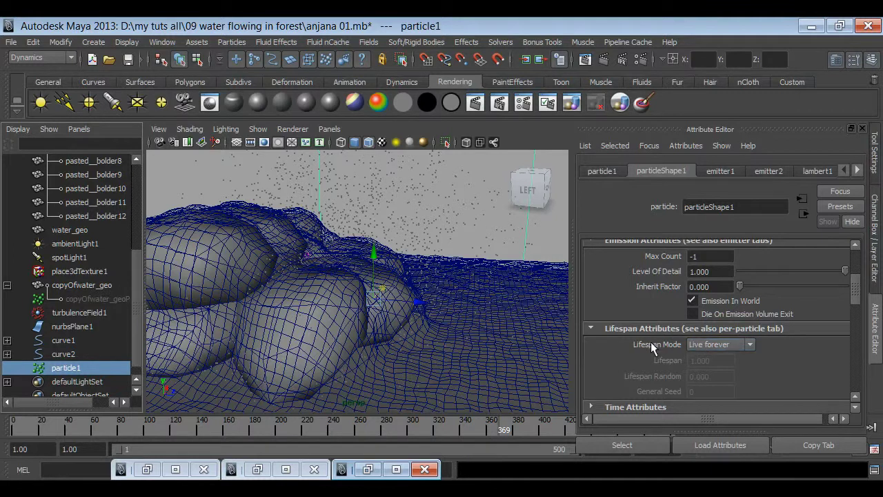
pyautogui.click(709, 345)
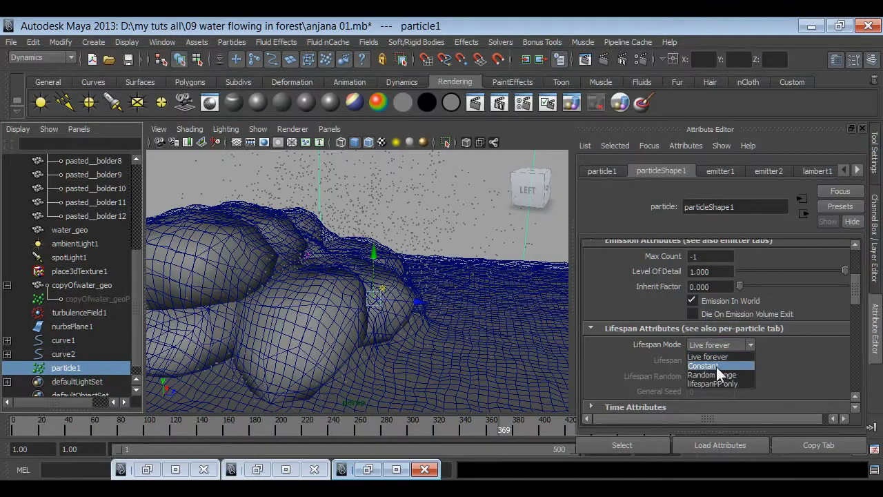
pyautogui.click(714, 375)
pyautogui.click(699, 374)
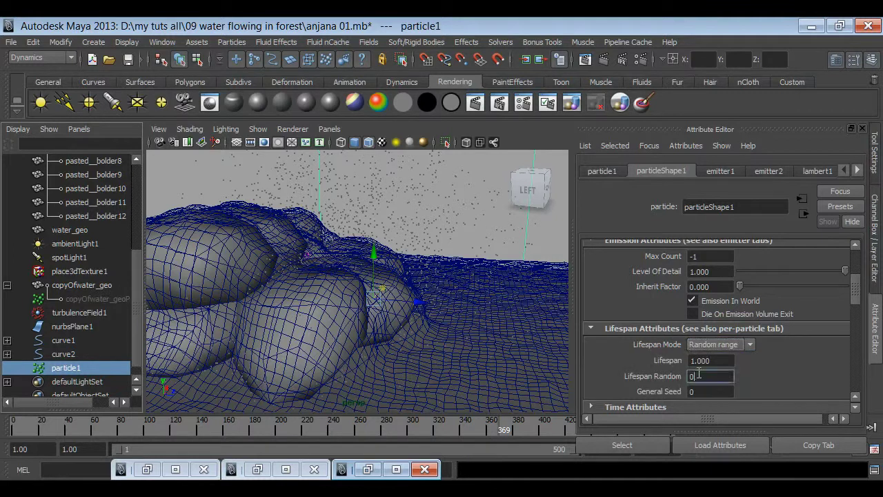
pyautogui.write('0.5')
pyautogui.press('Return')
# Step: Rewind and replay the simulation to check the new particle lifespan
pyautogui.click(873, 256)
pyautogui.click(737, 427)
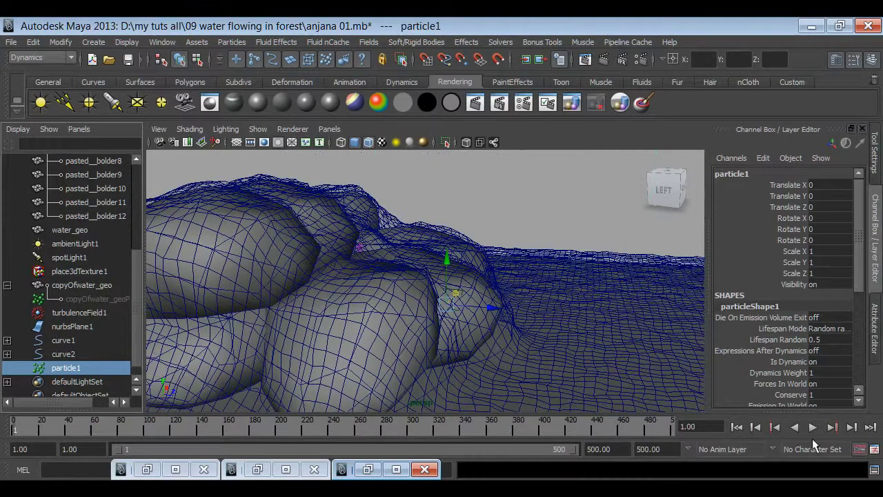
pyautogui.click(814, 427)
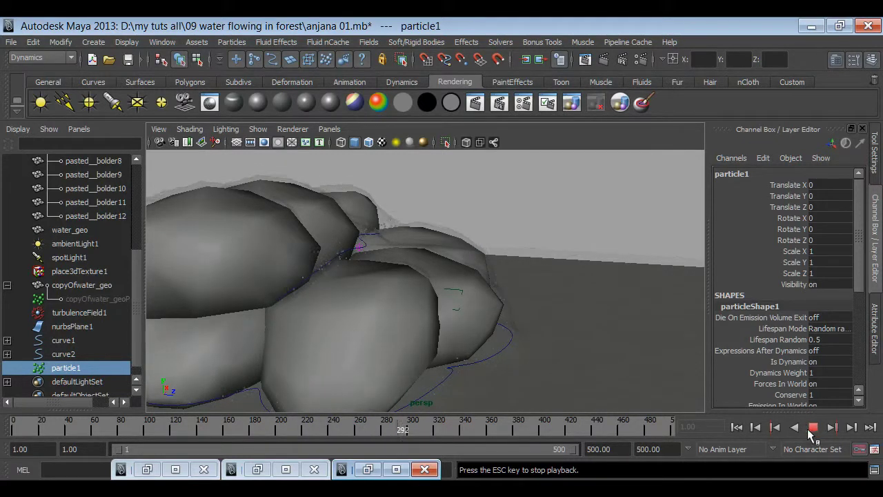
pyautogui.click(810, 427)
# Step: Set particle1's Particle Render Type to Cloud (s/w)
pyautogui.hotkey('ctrl', 'a')
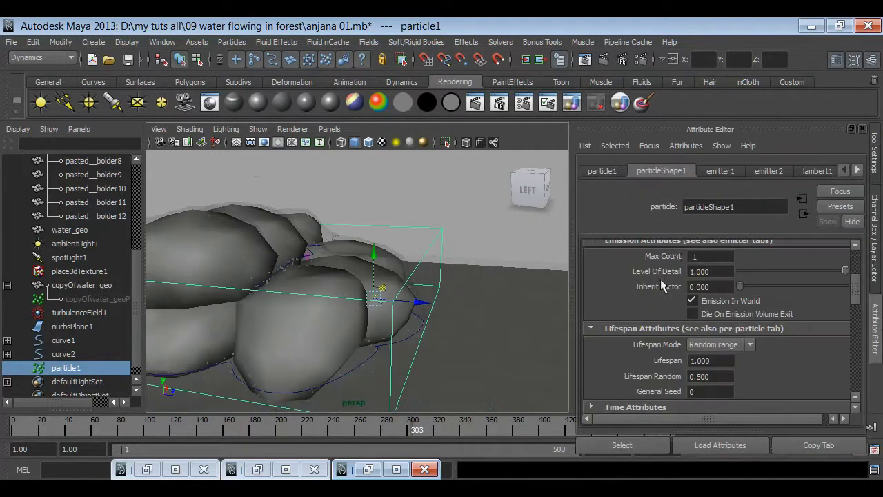
pyautogui.scroll(-3, 723, 347)
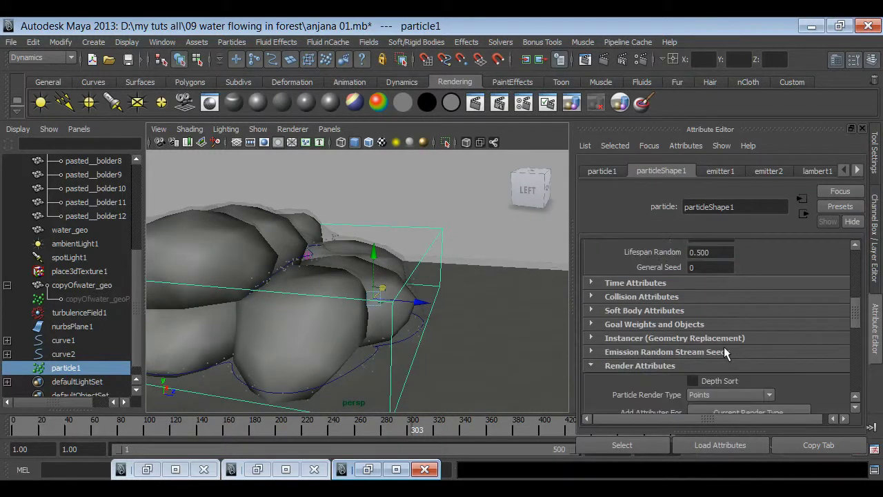
pyautogui.scroll(-2, 722, 345)
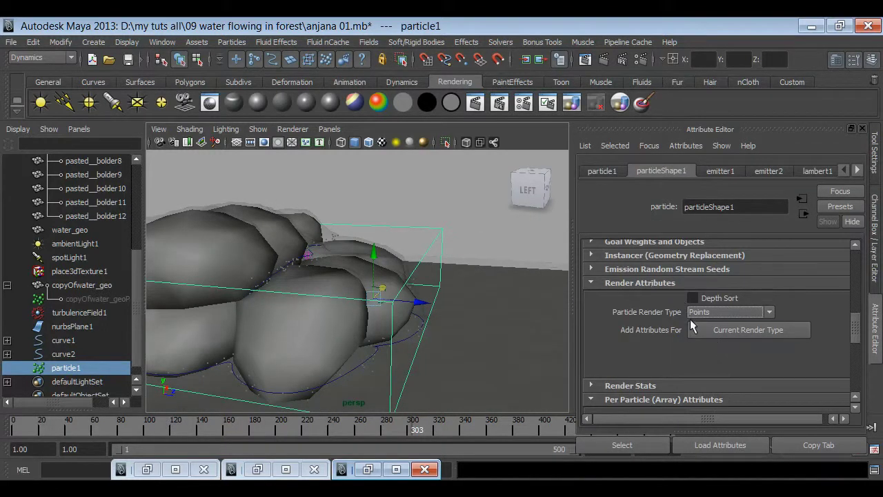
pyautogui.click(711, 315)
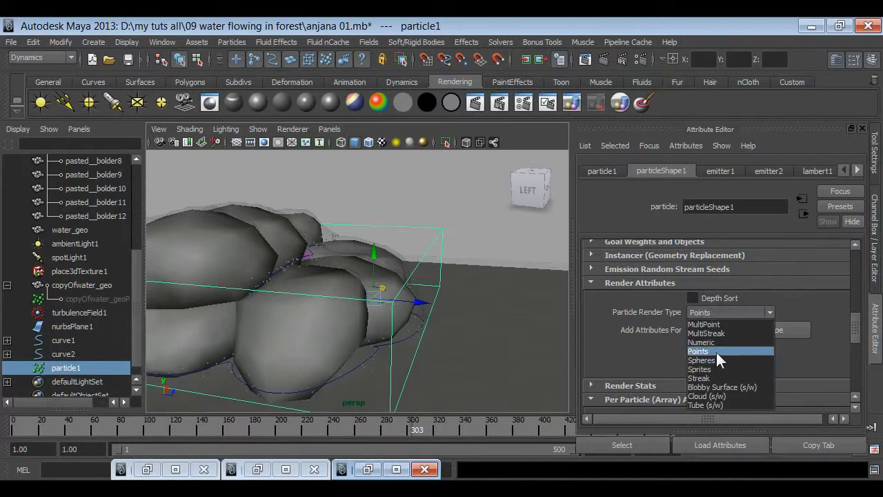
pyautogui.click(711, 396)
pyautogui.click(400, 366)
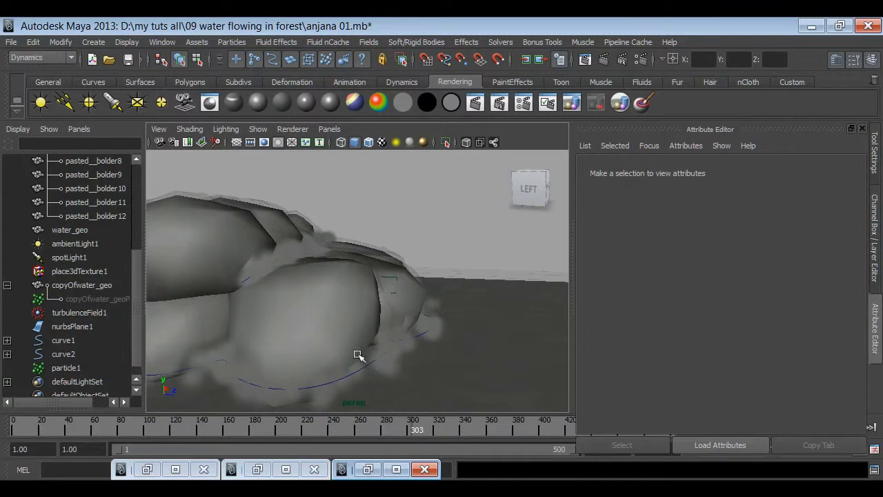
# Step: Play the simulation to view the misty cloud puffs, then select copyOfwater_geo
pyautogui.click(875, 235)
pyautogui.click(833, 427)
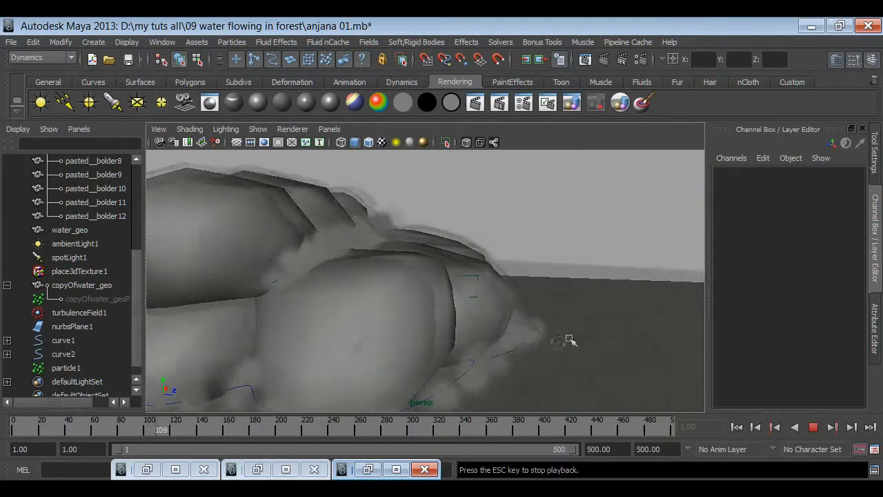
pyautogui.keyDown('alt'); pyautogui.moveTo(570, 341); pyautogui.dragTo(394, 358, button='right'); pyautogui.keyUp('alt')
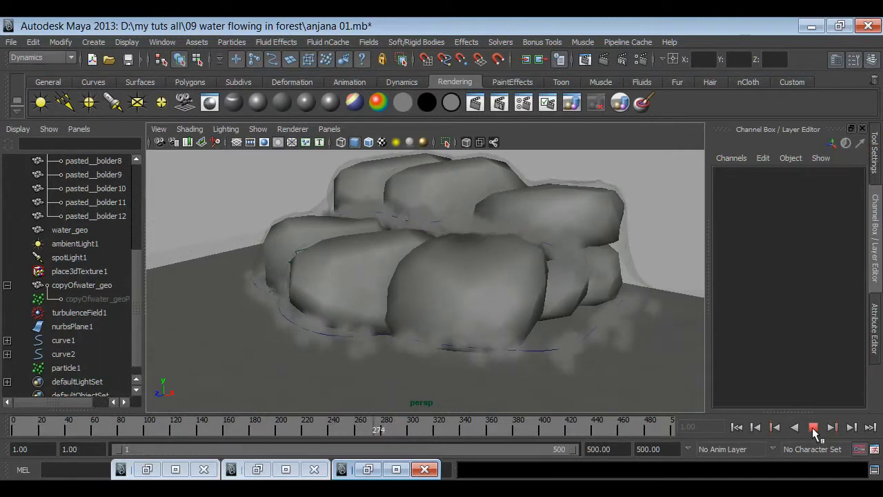
pyautogui.click(813, 428)
pyautogui.click(82, 285)
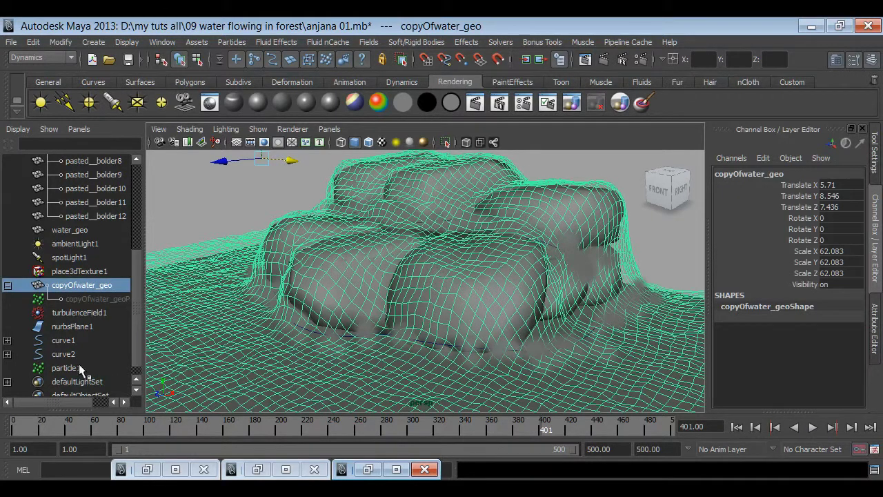
# Step: Set particle1's particleCloud1 material Color to white and render a test frame of the spray
pyautogui.click(56, 369)
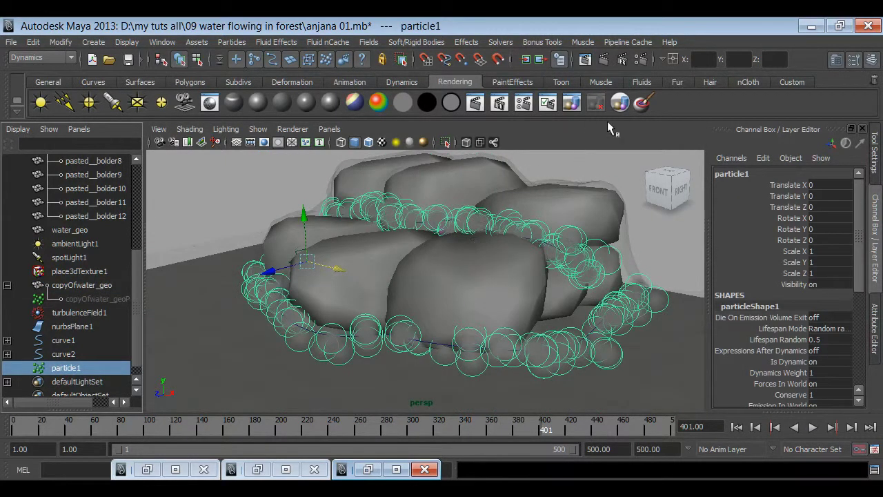
pyautogui.hotkey('ctrl', 'a')
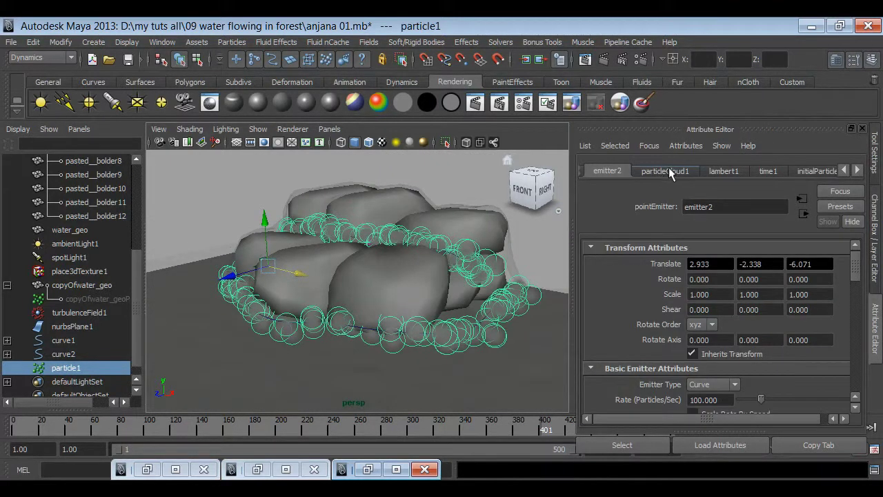
pyautogui.click(663, 171)
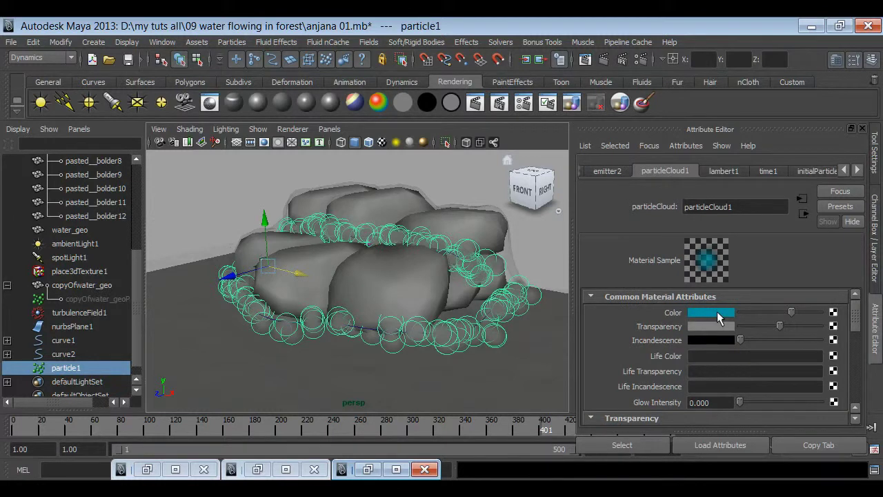
pyautogui.click(743, 312)
pyautogui.moveTo(742, 311); pyautogui.dragTo(812, 316)
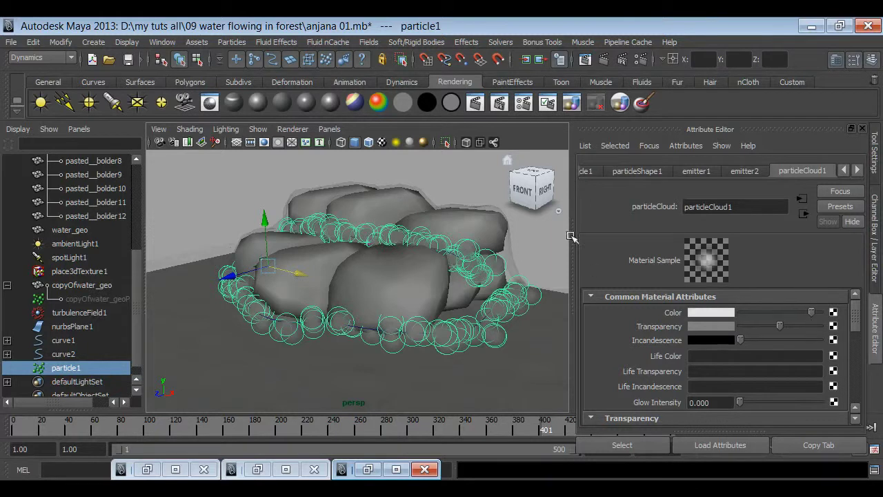
pyautogui.click(600, 60)
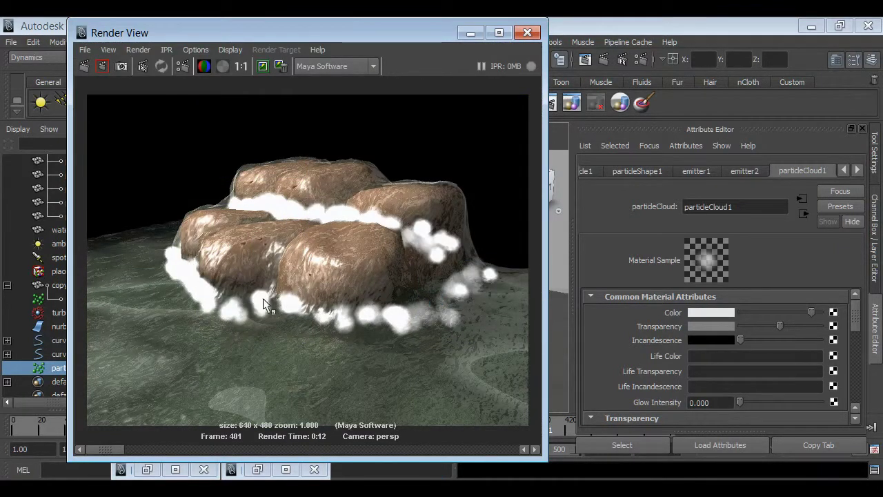
pyautogui.click(469, 34)
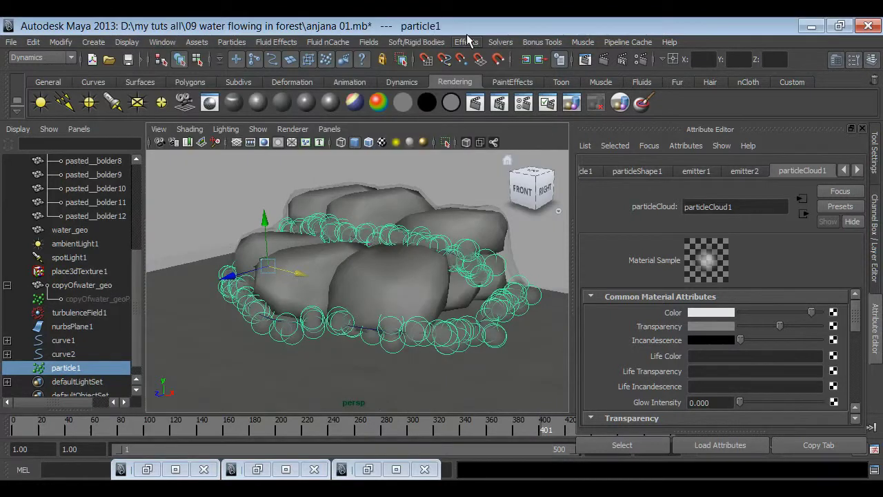
# Step: Add the per-particle radiusPP attribute to particleShape1
pyautogui.click(632, 172)
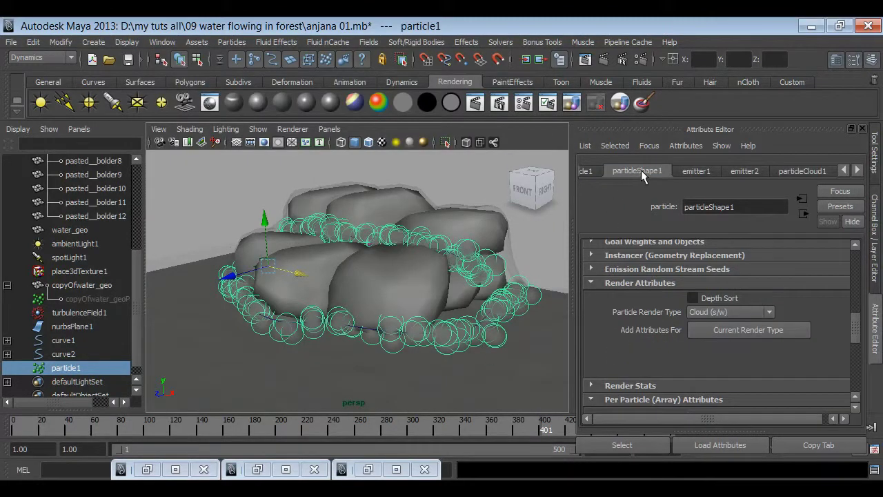
pyautogui.moveTo(856, 327); pyautogui.dragTo(856, 366)
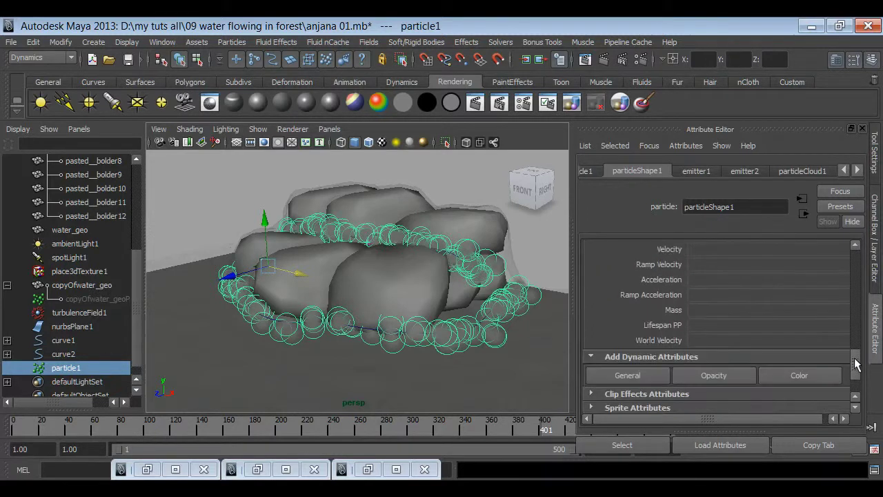
pyautogui.click(622, 374)
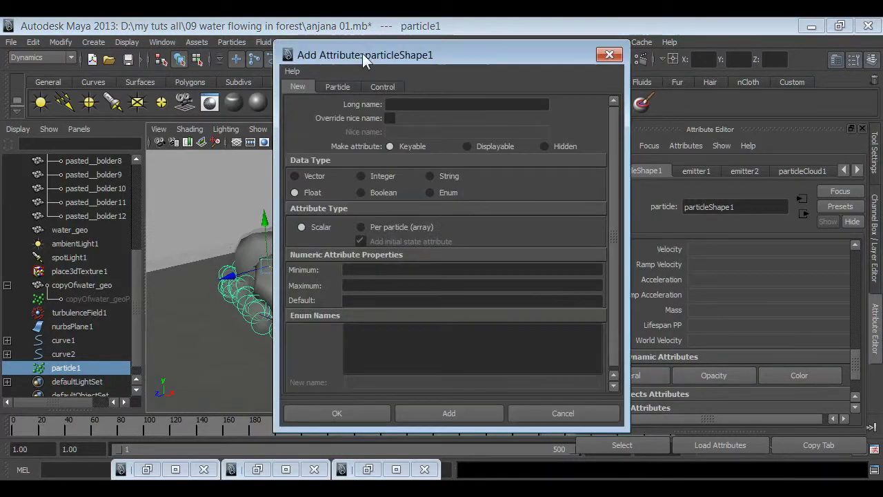
pyautogui.click(336, 85)
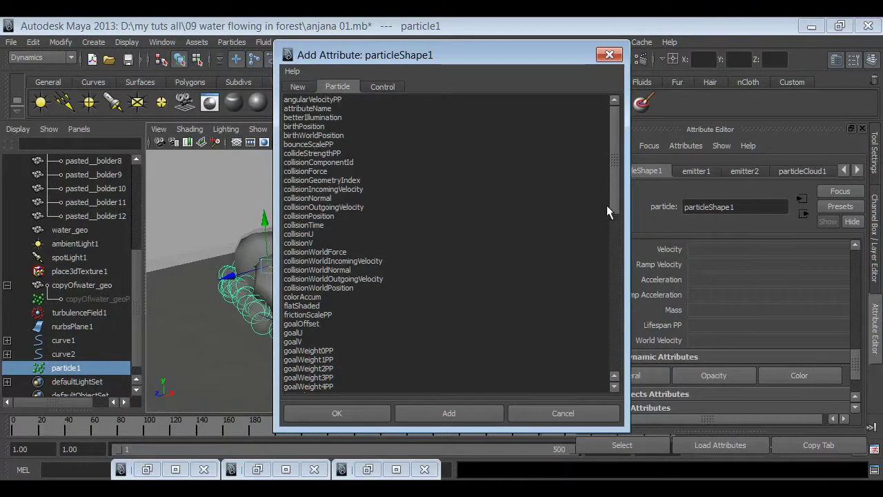
pyautogui.moveTo(614, 174); pyautogui.dragTo(603, 278)
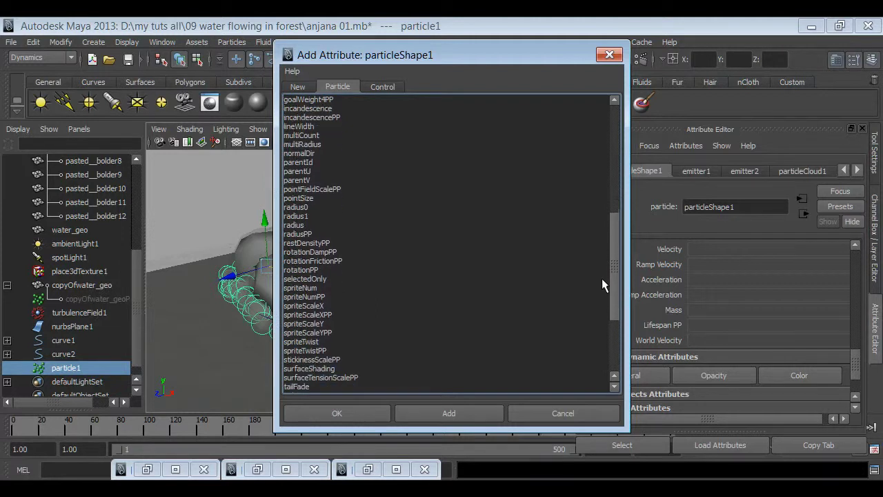
pyautogui.click(296, 235)
pyautogui.click(367, 417)
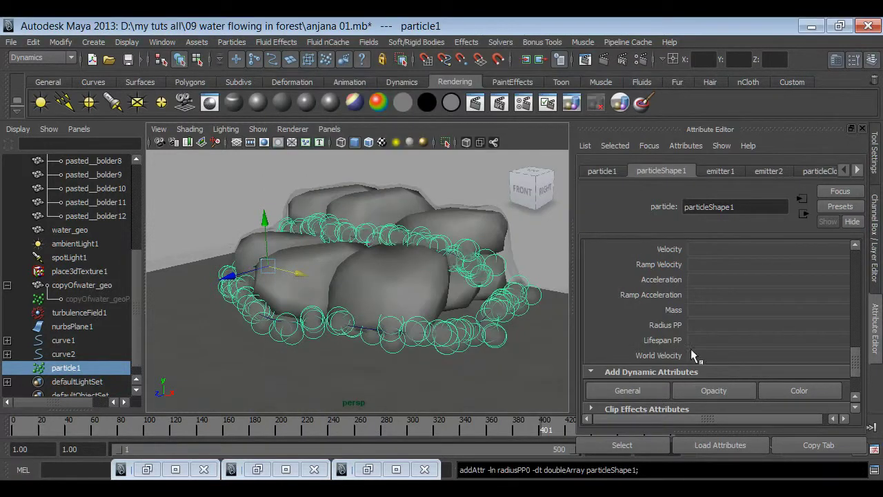
# Step: Drive Radius PP with a new ramp and open that ramp for editing
pyautogui.rightClick(720, 324)
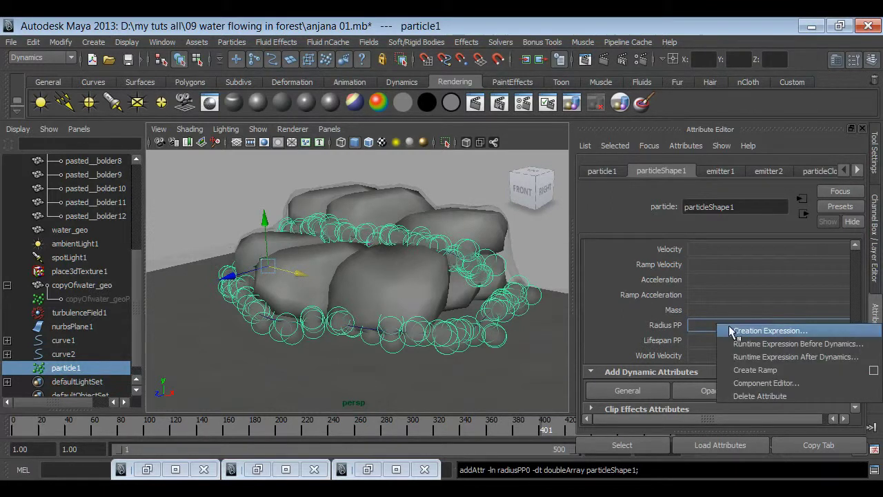
pyautogui.click(737, 372)
pyautogui.rightClick(805, 324)
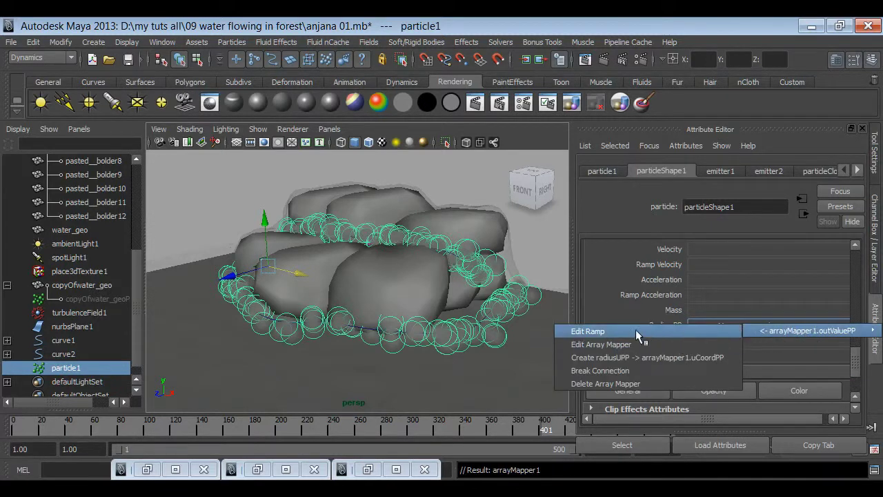
pyautogui.click(635, 332)
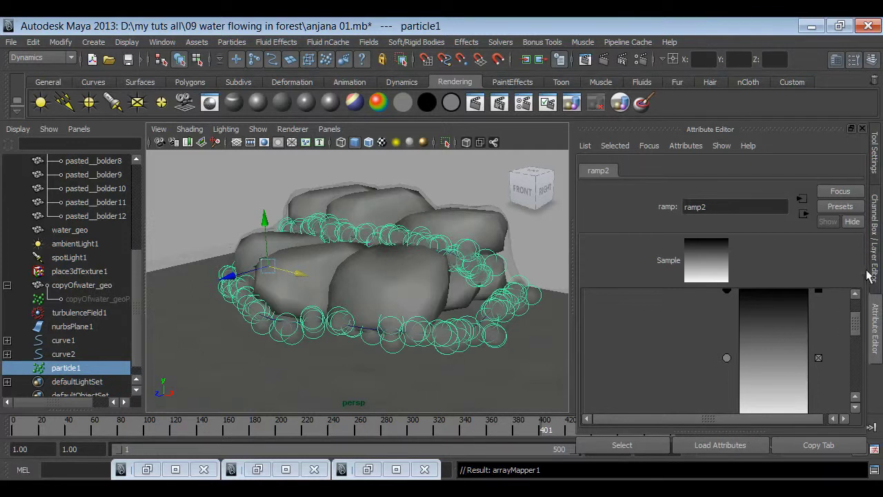
# Step: Replay the particle simulation from the first frame to preview the ramp-driven radius
pyautogui.click(872, 274)
pyautogui.click(736, 427)
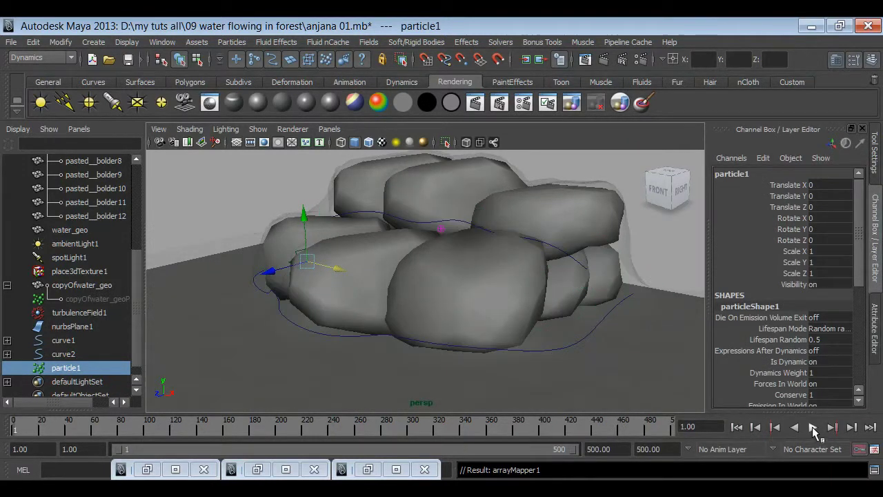
pyautogui.click(813, 428)
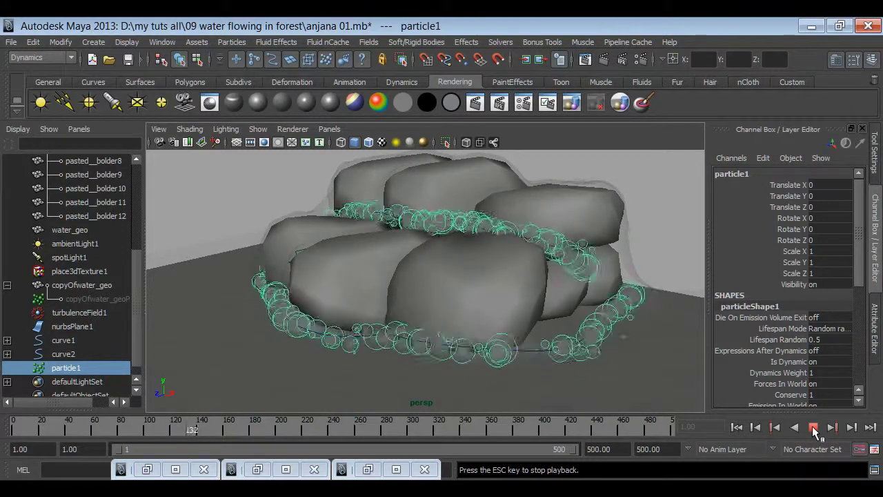
# Step: Delete ramp2's middle entry and lighten the top entry to mid grey
pyautogui.hotkey('ctrl', 'a')
pyautogui.moveTo(854, 329); pyautogui.dragTo(854, 341)
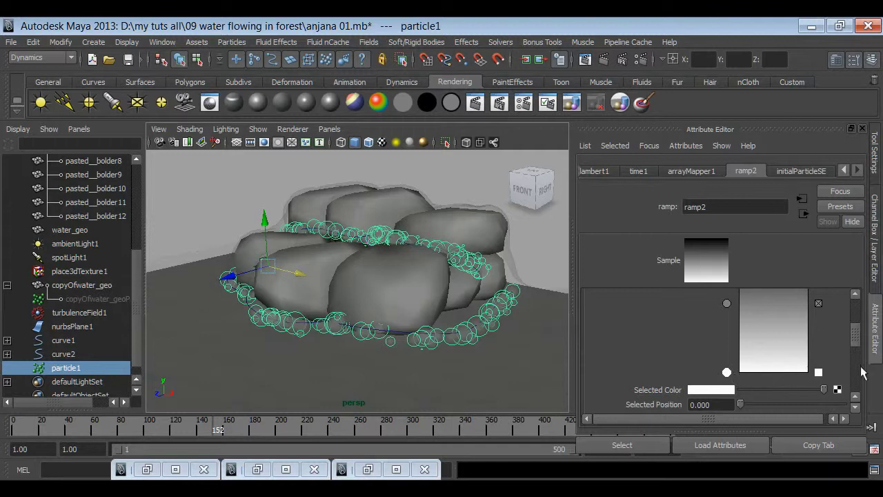
pyautogui.scroll(2, 793, 338)
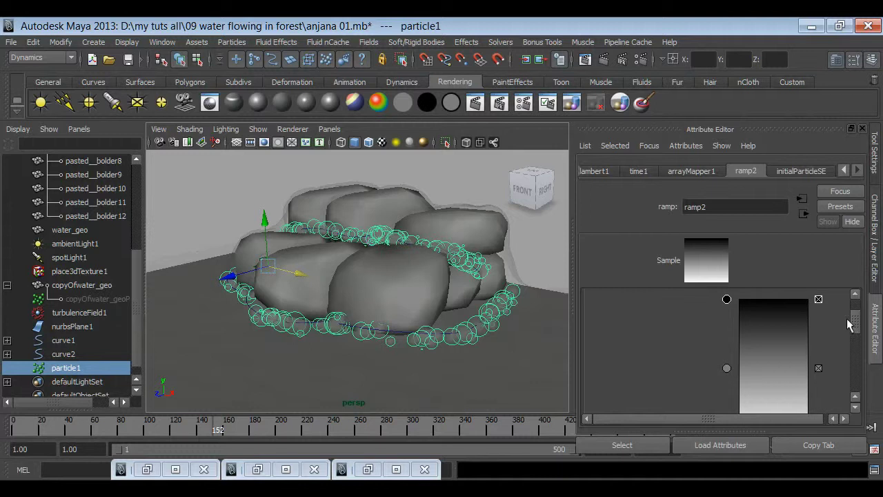
pyautogui.click(818, 370)
pyautogui.click(726, 299)
pyautogui.moveTo(854, 324); pyautogui.dragTo(854, 346)
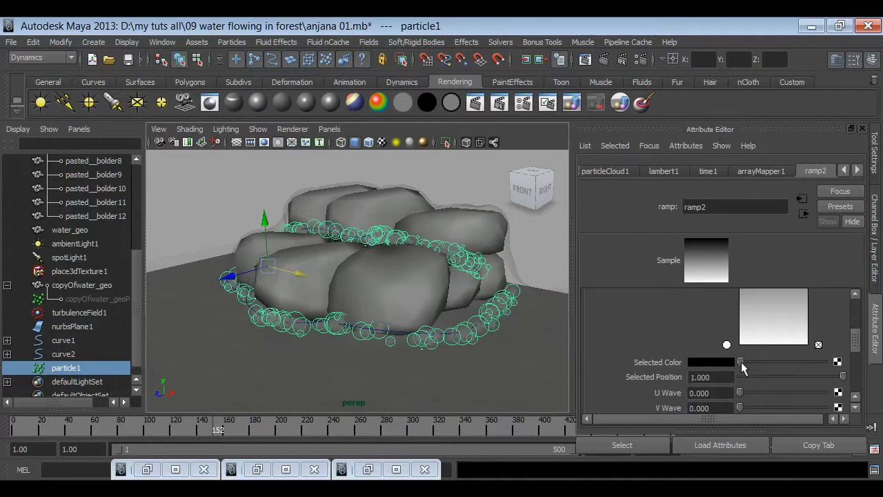
pyautogui.moveTo(742, 368); pyautogui.dragTo(781, 369)
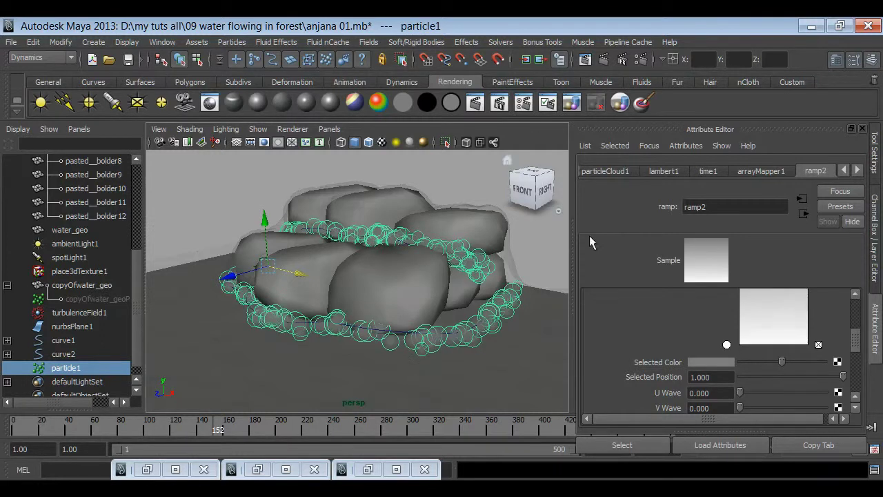
# Step: Replay the simulation from the start to check the bigger cloud puffs
pyautogui.hotkey('ctrl', 'a')
pyautogui.click(737, 427)
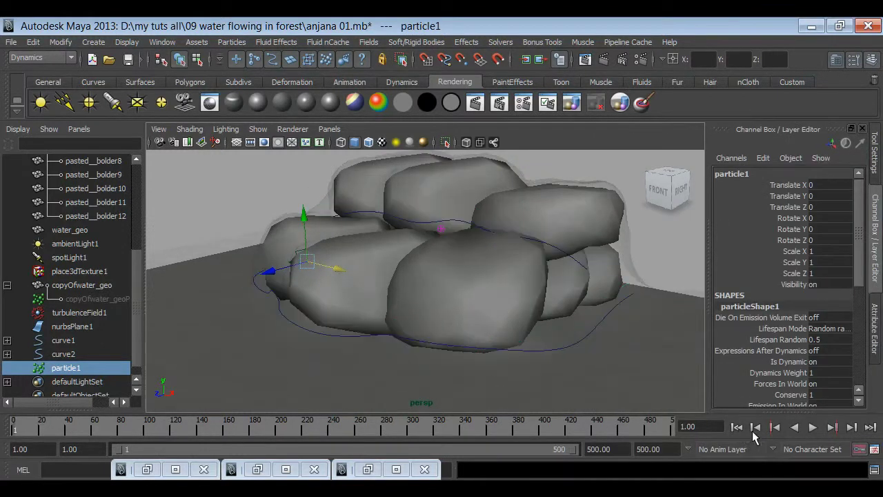
pyautogui.click(813, 427)
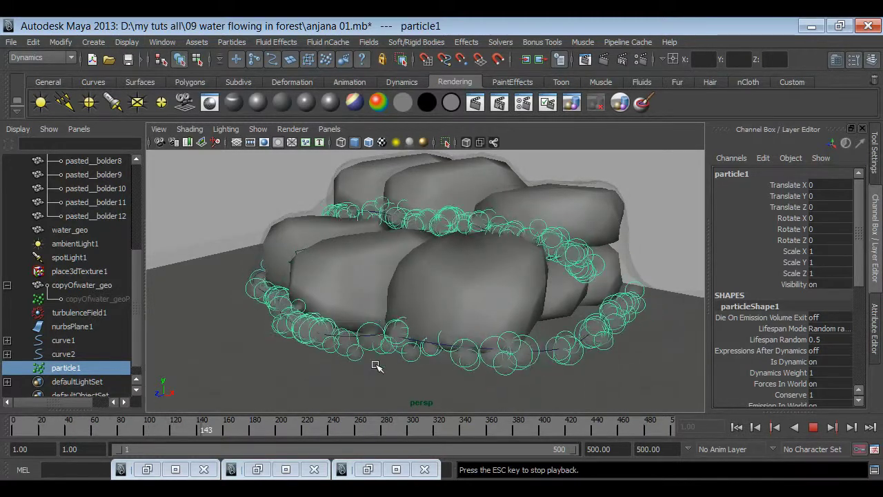
pyautogui.press('Escape')
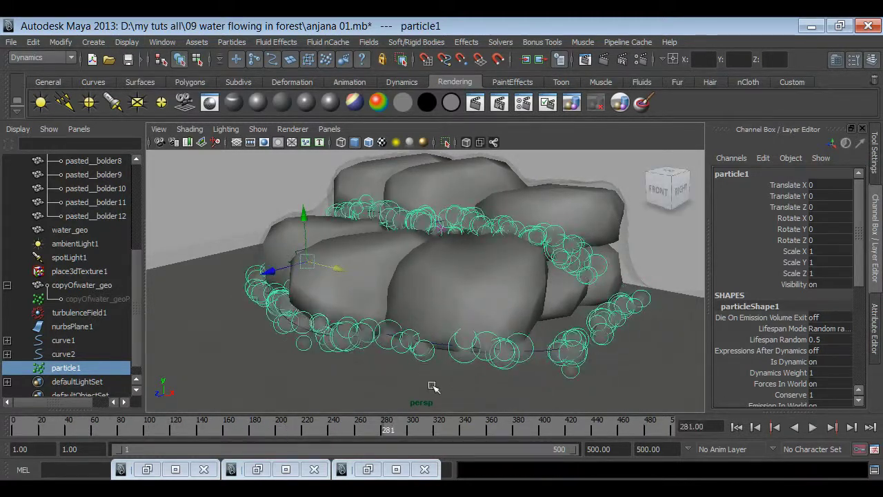
pyautogui.keyDown('alt'); pyautogui.moveTo(432, 386); pyautogui.dragTo(420, 335); pyautogui.keyUp('alt')
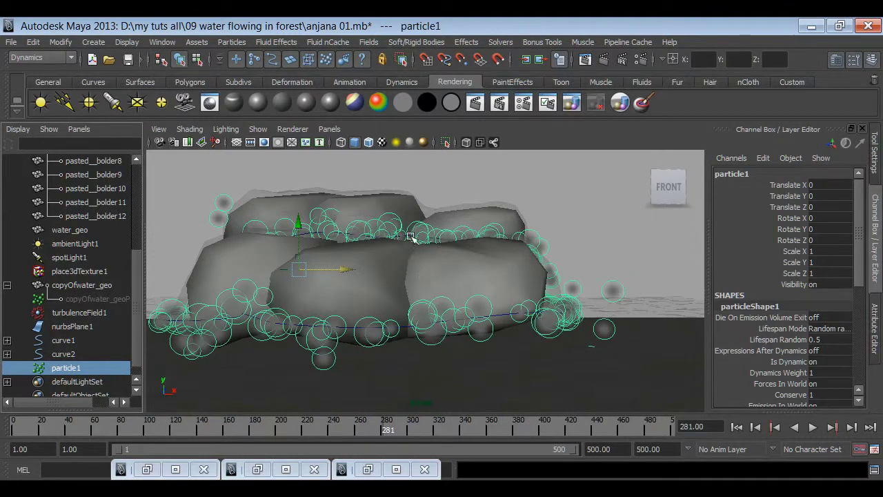
# Step: Create an air field acting on the spray particles
pyautogui.click(369, 42)
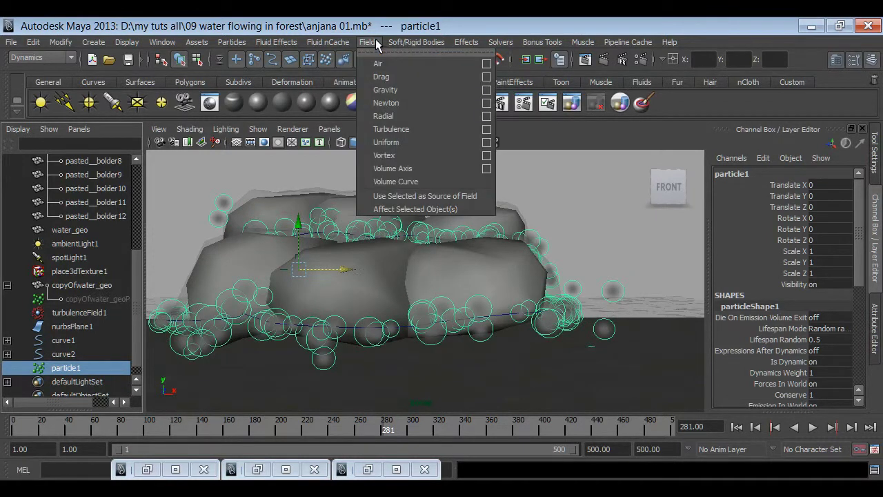
pyautogui.click(485, 62)
pyautogui.click(503, 81)
pyautogui.click(514, 103)
pyautogui.click(558, 307)
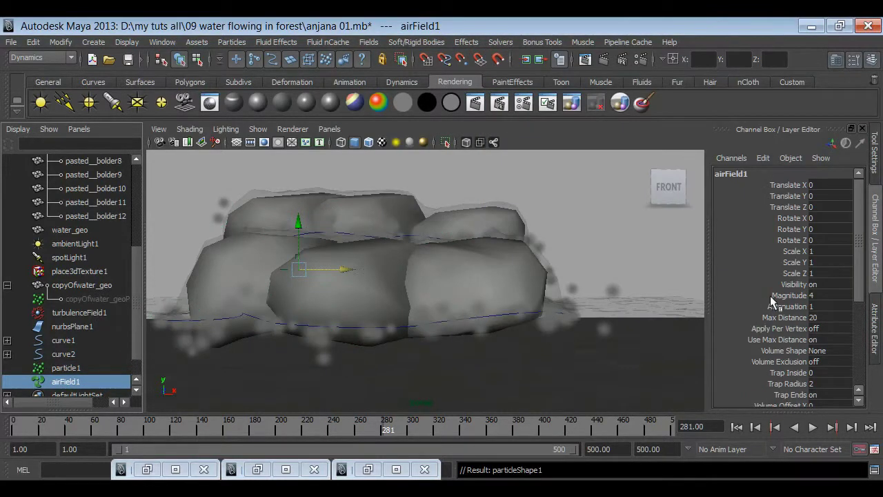
# Step: Set the air field to Magnitude 2, Attenuation 0, with Use Max Distance off
pyautogui.doubleClick(820, 295)
pyautogui.write('2')
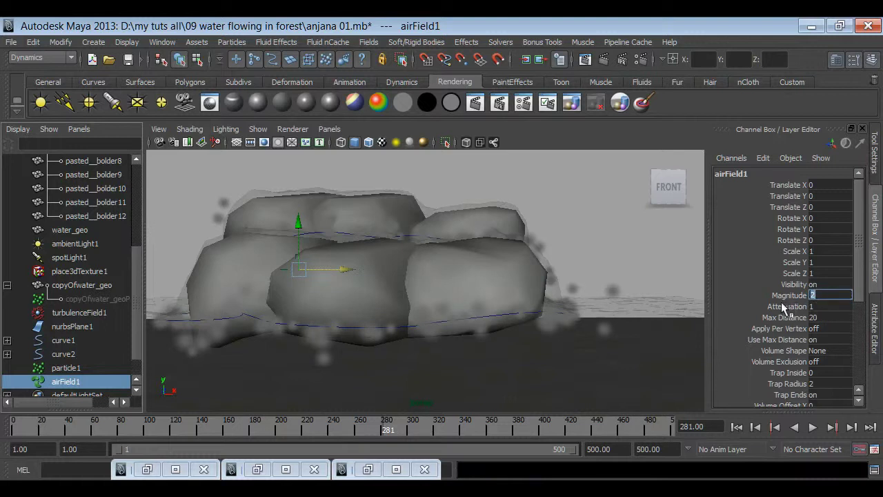
pyautogui.doubleClick(823, 306)
pyautogui.write('0')
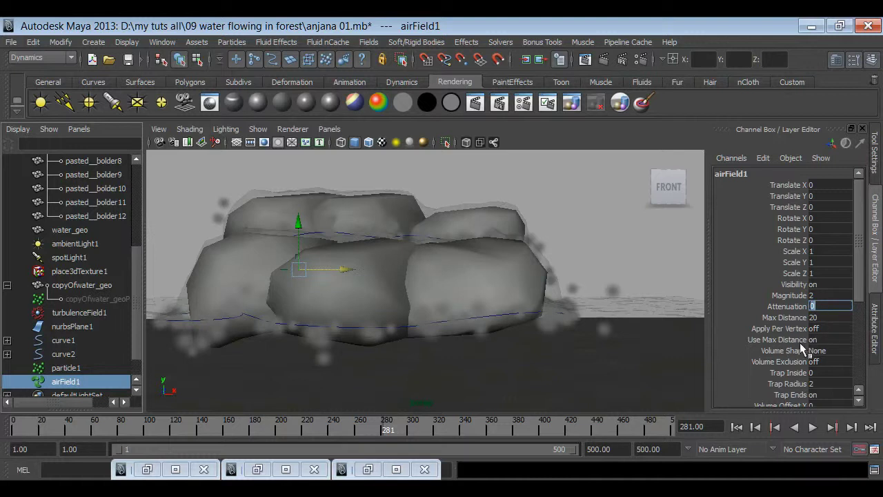
pyautogui.click(823, 339)
pyautogui.scroll(-3, 828, 339)
pyautogui.scroll(-2, 821, 337)
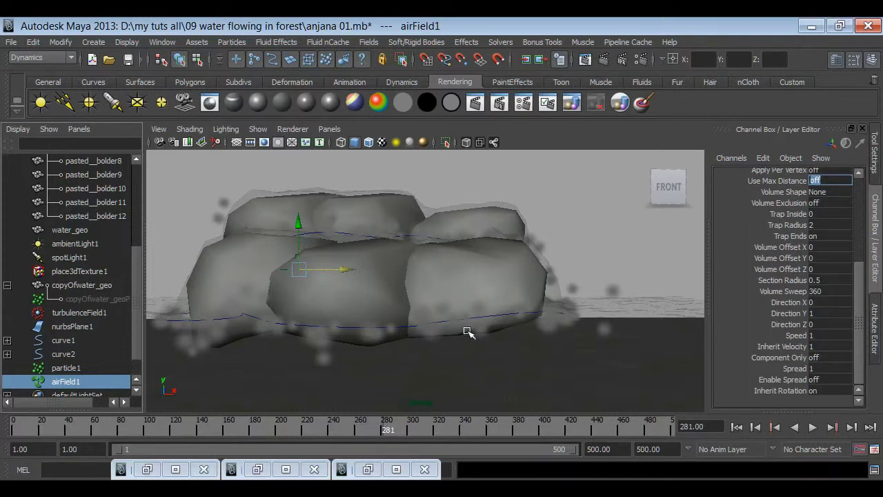
# Step: Replay the simulation to frame 443 and render the current frame
pyautogui.click(736, 427)
pyautogui.click(813, 427)
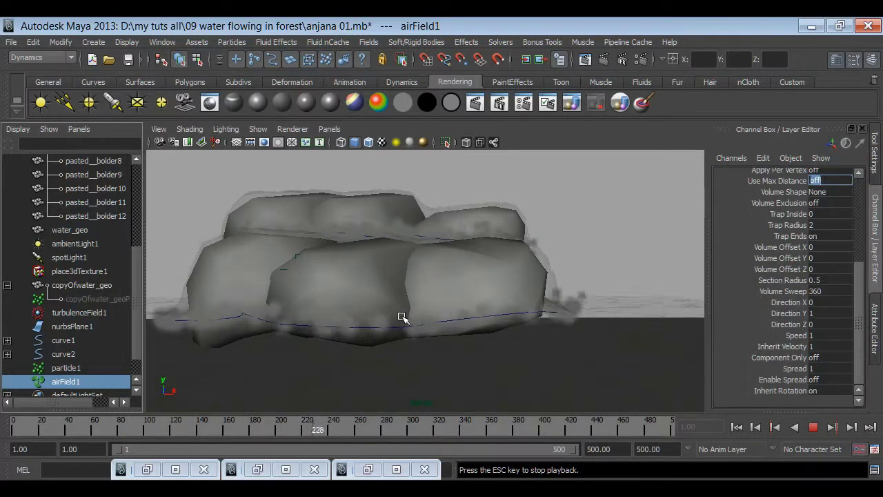
pyautogui.press('Escape')
pyautogui.moveTo(403, 319); pyautogui.dragTo(256, 202)
pyautogui.rightClick(200, 147)
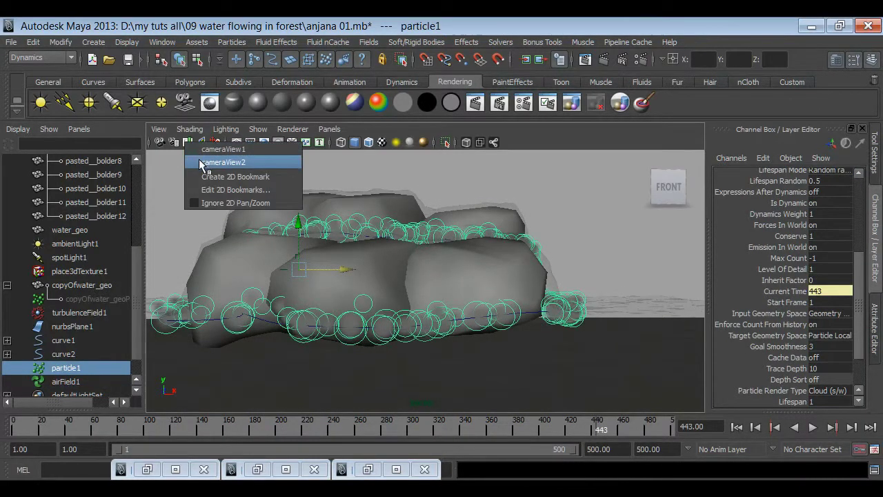
pyautogui.click(201, 163)
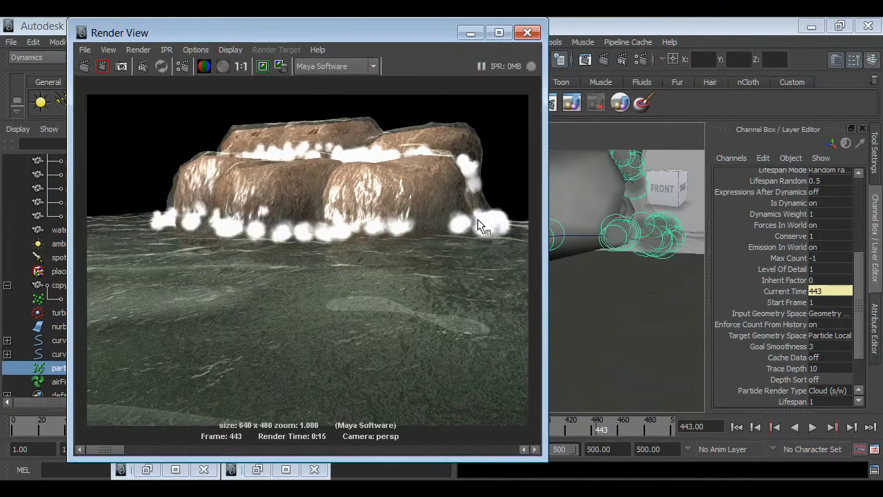
# Step: Set emitter1's emission Rate to 75 particles per second
pyautogui.click(470, 32)
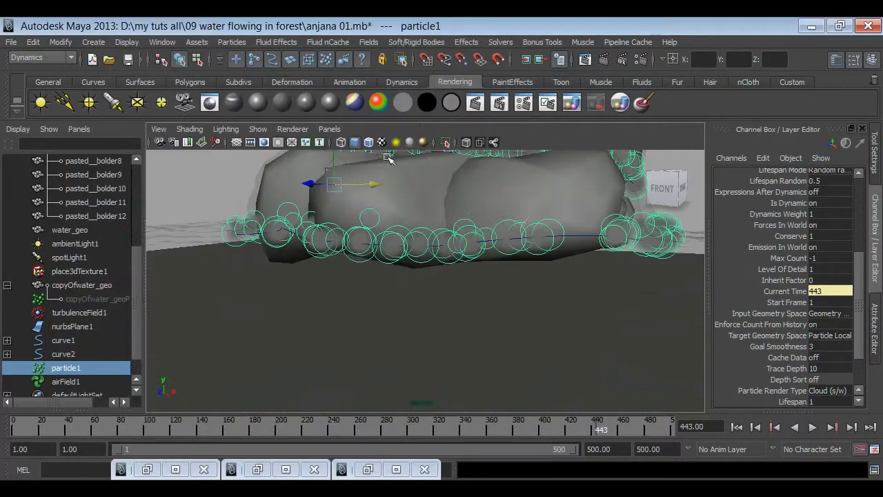
pyautogui.click(7, 340)
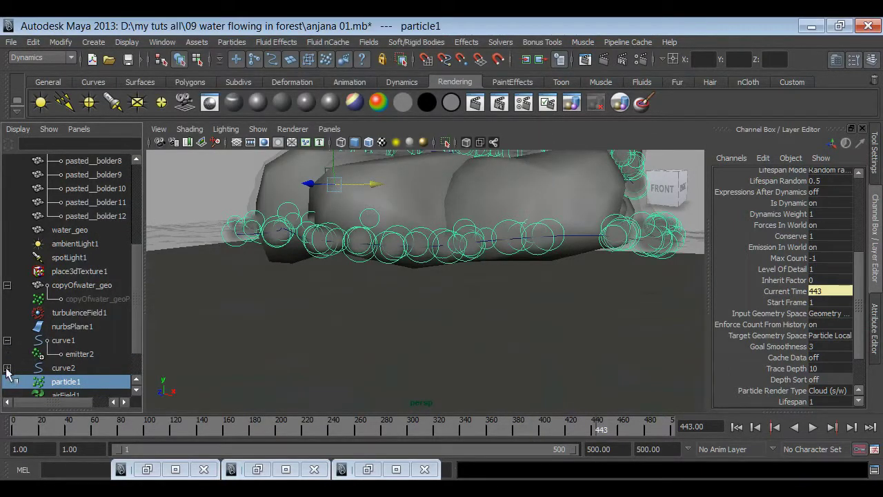
pyautogui.click(7, 368)
pyautogui.scroll(-2, 52, 343)
pyautogui.click(80, 327)
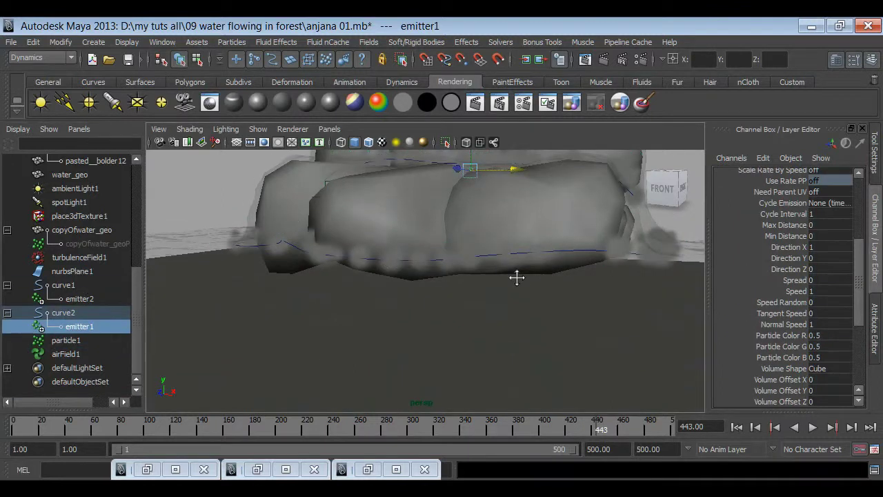
pyautogui.keyDown('alt'); pyautogui.moveTo(517, 276); pyautogui.dragTo(465, 254, button='right'); pyautogui.keyUp('alt')
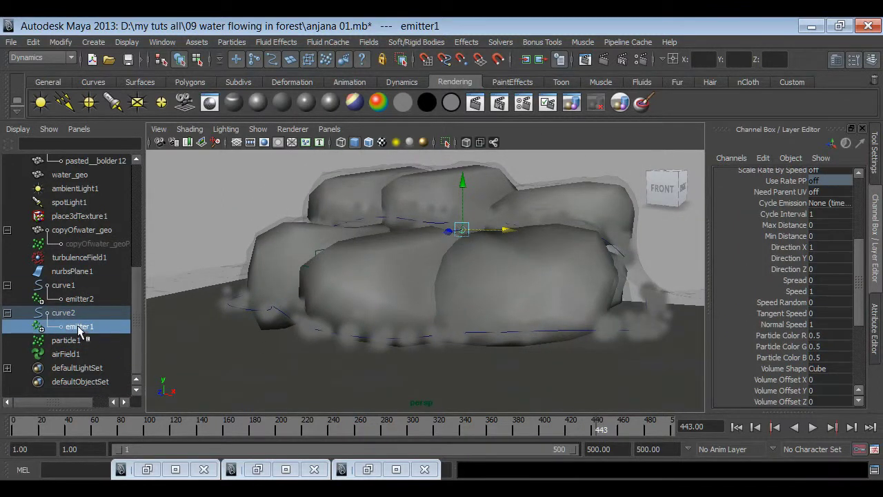
pyautogui.hotkey('ctrl', 'a')
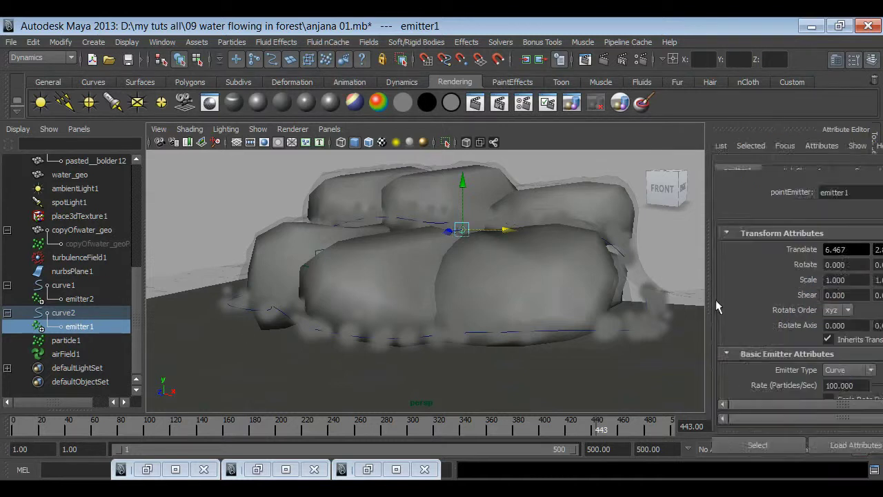
pyautogui.scroll(-3, 683, 331)
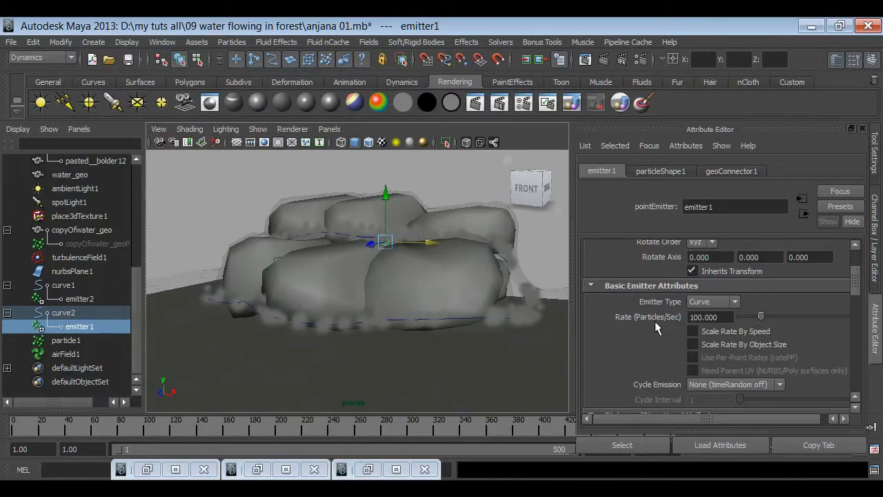
pyautogui.moveTo(722, 317); pyautogui.dragTo(646, 315)
pyautogui.write('75')
pyautogui.press('Return')
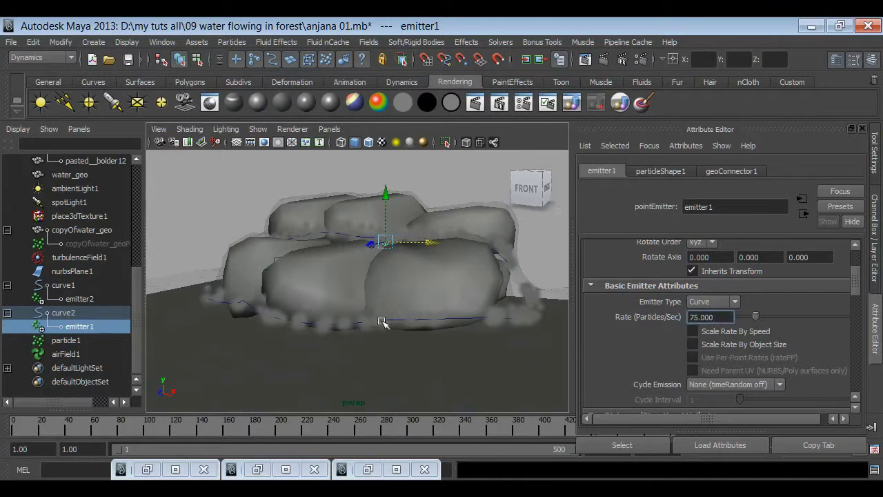
# Step: Set emitter2's emission Rate to 200 particles per second
pyautogui.keyDown('alt'); pyautogui.moveTo(381, 322); pyautogui.dragTo(325, 276); pyautogui.keyUp('alt')
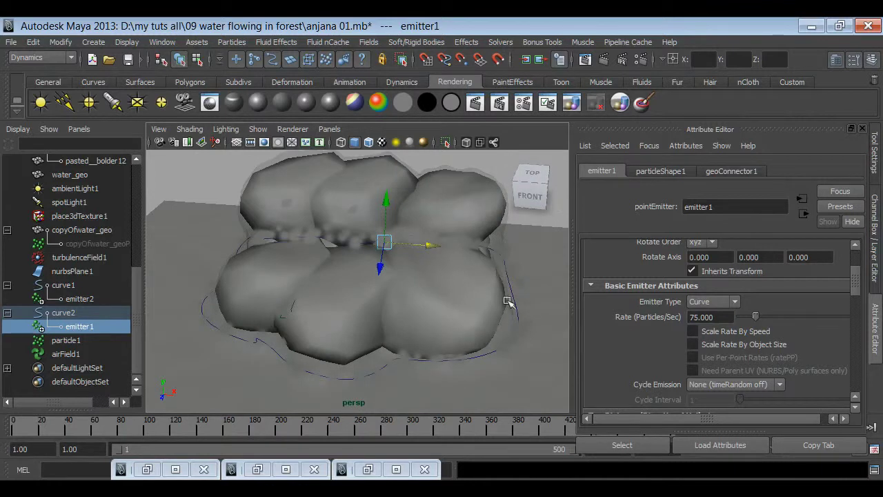
pyautogui.click(77, 299)
pyautogui.doubleClick(726, 316)
pyautogui.write('200')
pyautogui.press('Return')
# Step: Replay the particle simulation, stopping at frame 327
pyautogui.click(875, 280)
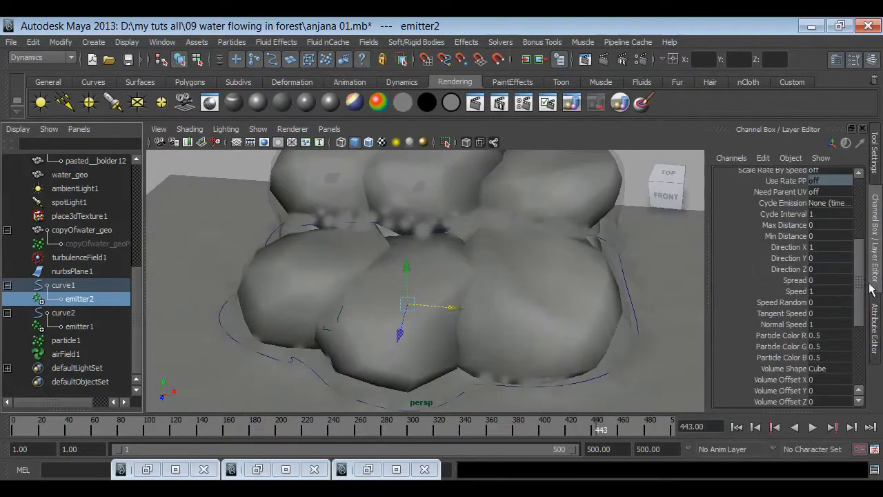
pyautogui.keyDown('alt'); pyautogui.moveTo(524, 387); pyautogui.dragTo(538, 351); pyautogui.keyUp('alt')
pyautogui.click(810, 428)
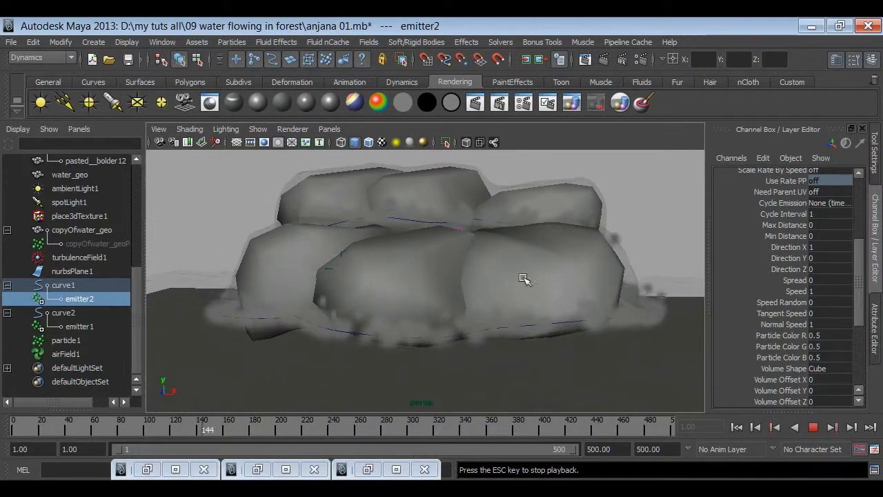
pyautogui.moveTo(459, 294)
pyautogui.keyDown('alt'); pyautogui.mouseDown()
pyautogui.moveTo(501, 361)
pyautogui.moveTo(371, 352)
pyautogui.moveTo(497, 322)
pyautogui.mouseUp(); pyautogui.keyUp('alt')
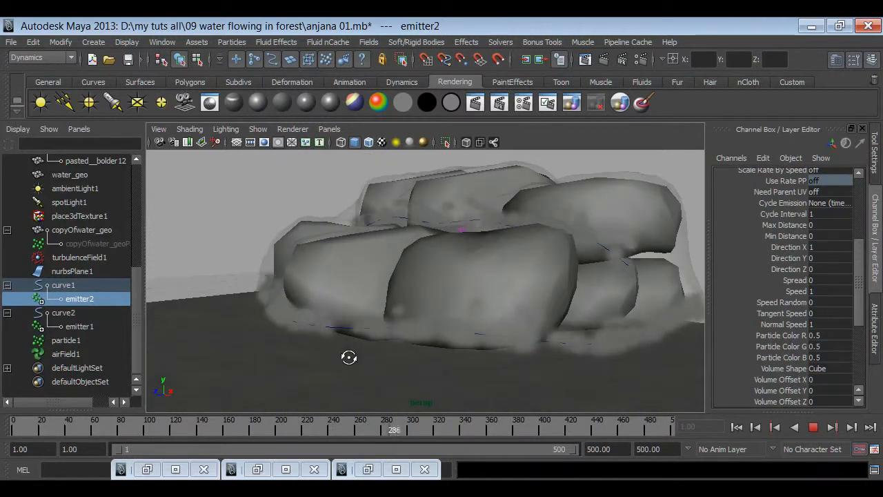
pyautogui.press('Escape')
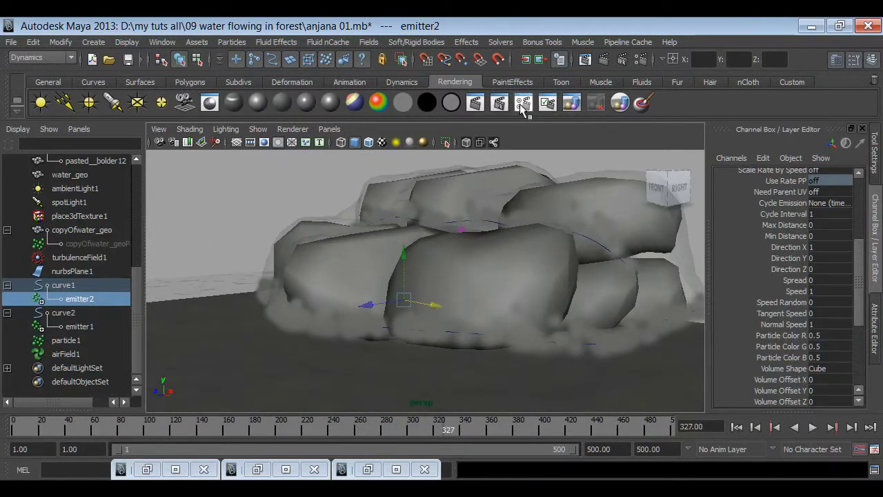
# Step: Render frame 327, set particleCloud1 Transparency to 0.65 grey, and re-render
pyautogui.click(475, 104)
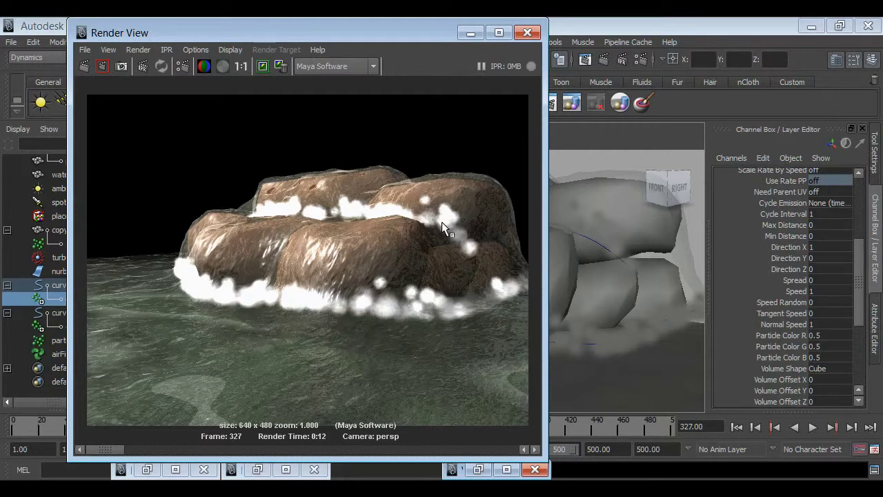
pyautogui.click(470, 32)
pyautogui.click(63, 340)
pyautogui.hotkey('ctrl', 'a')
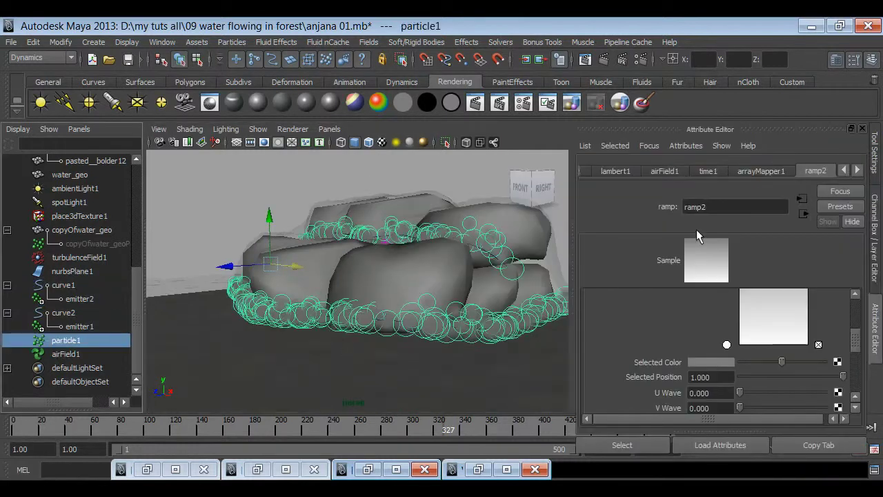
pyautogui.doubleClick(844, 172)
pyautogui.click(668, 171)
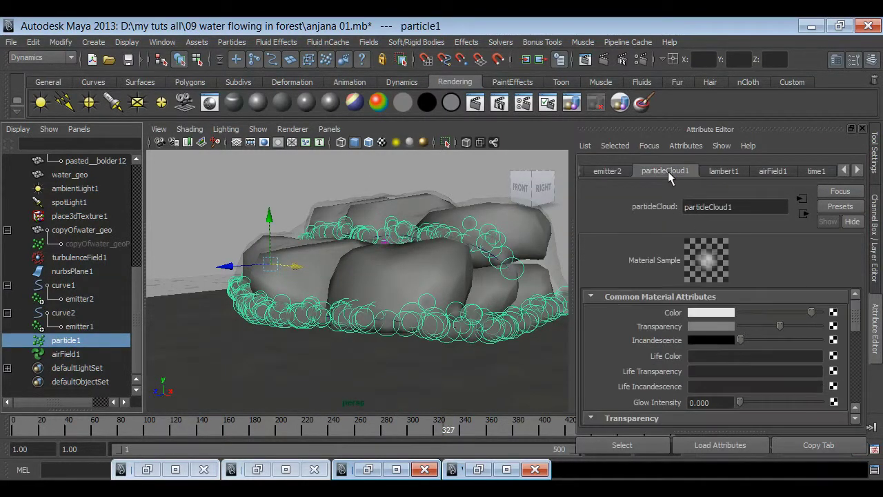
pyautogui.click(720, 323)
pyautogui.write('.65')
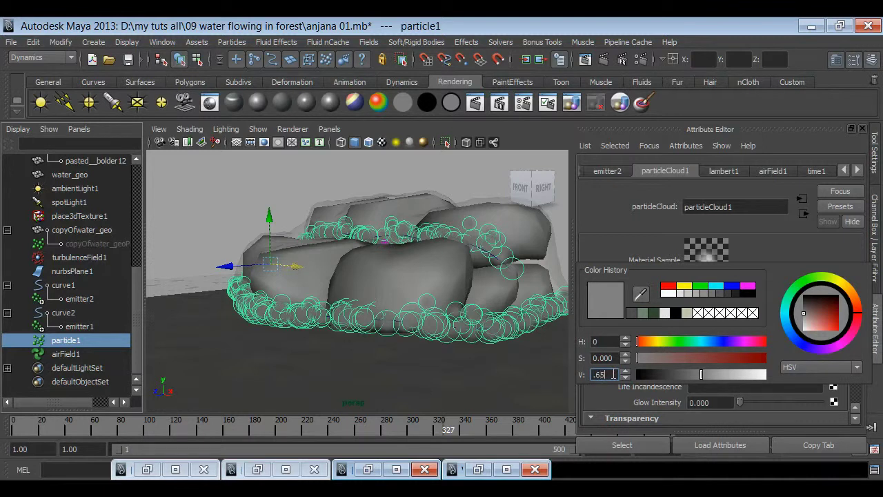
pyautogui.write('0.650')
pyautogui.press('Return')
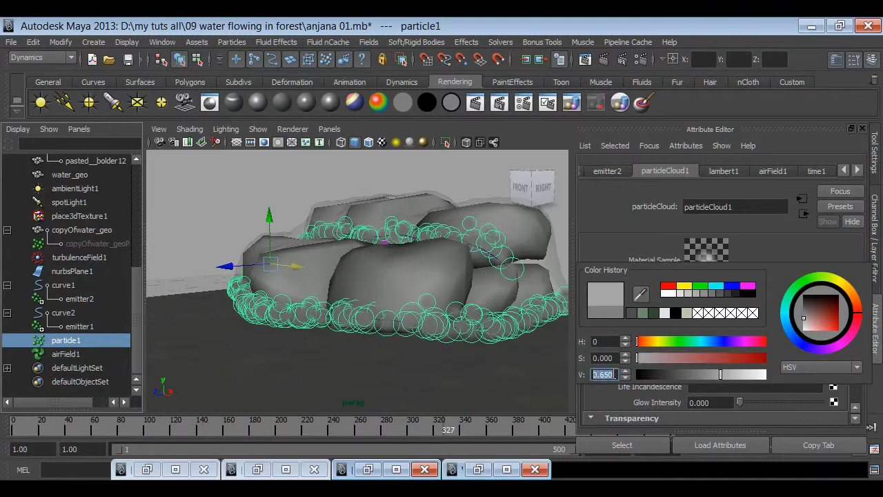
pyautogui.click(604, 59)
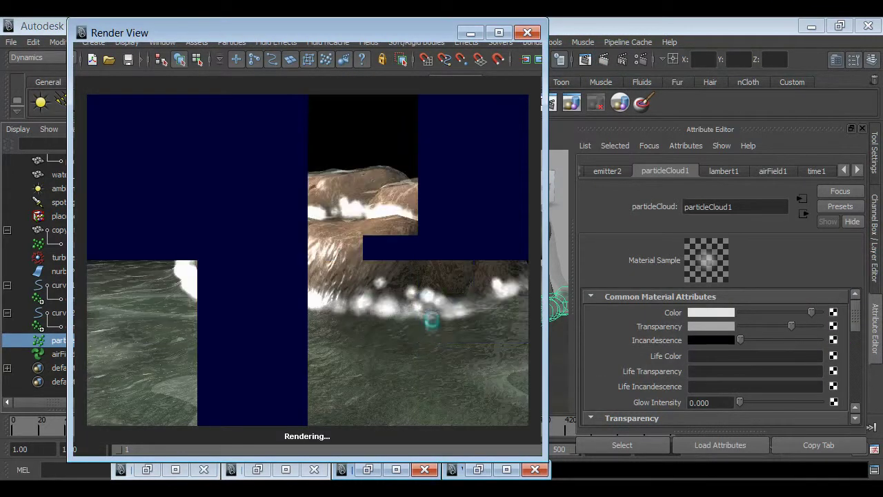
# Step: Darken the spray colour to grey and render a region around the waterline spray
pyautogui.moveTo(813, 313); pyautogui.dragTo(786, 318)
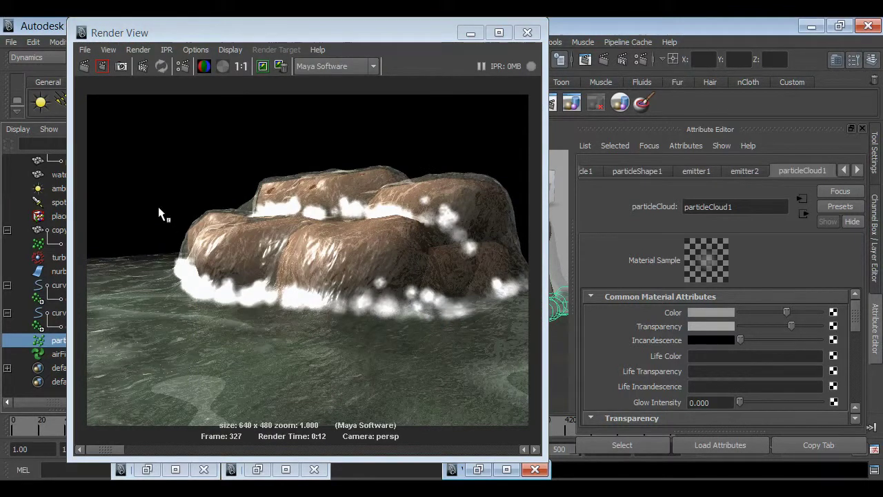
pyautogui.moveTo(159, 252); pyautogui.dragTo(531, 332)
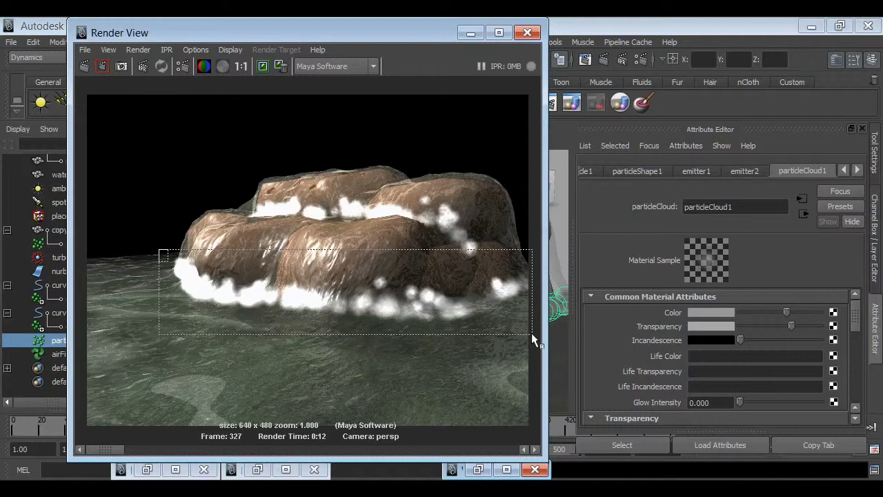
pyautogui.click(132, 51)
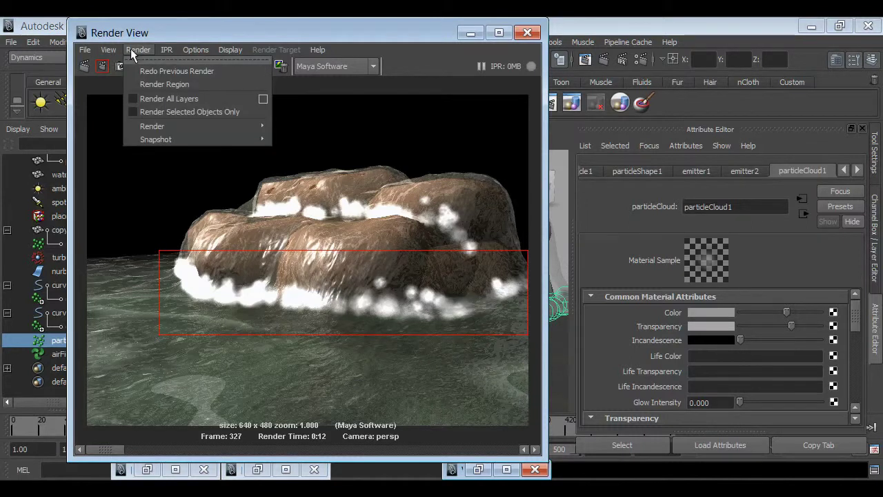
pyautogui.click(148, 83)
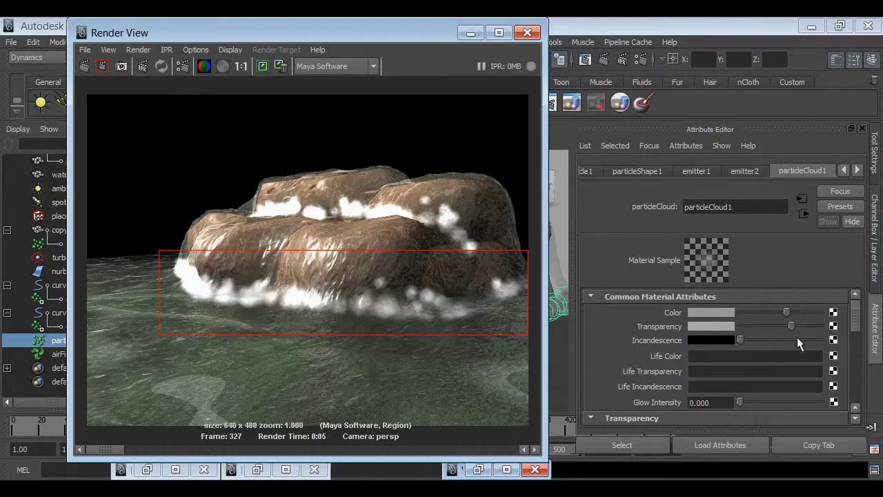
# Step: Darken the spray colour further and re-render a region over the rocks and spray
pyautogui.moveTo(785, 313); pyautogui.dragTo(765, 313)
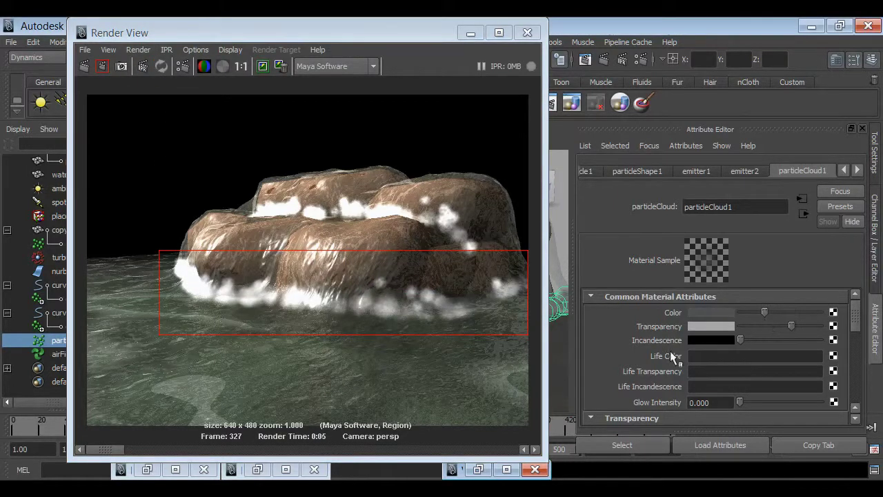
pyautogui.moveTo(151, 183); pyautogui.dragTo(524, 321)
pyautogui.click(138, 50)
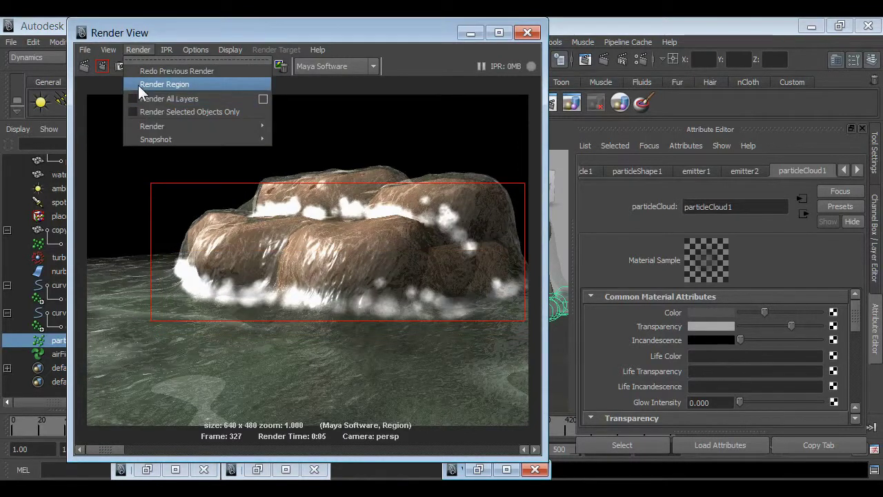
pyautogui.click(138, 84)
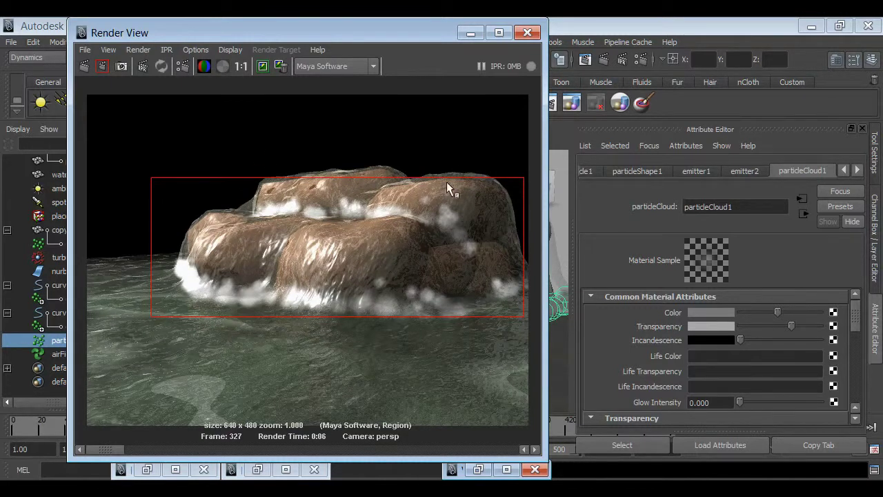
pyautogui.click(470, 32)
pyautogui.keyDown('alt'); pyautogui.moveTo(342, 325); pyautogui.dragTo(276, 235); pyautogui.keyUp('alt')
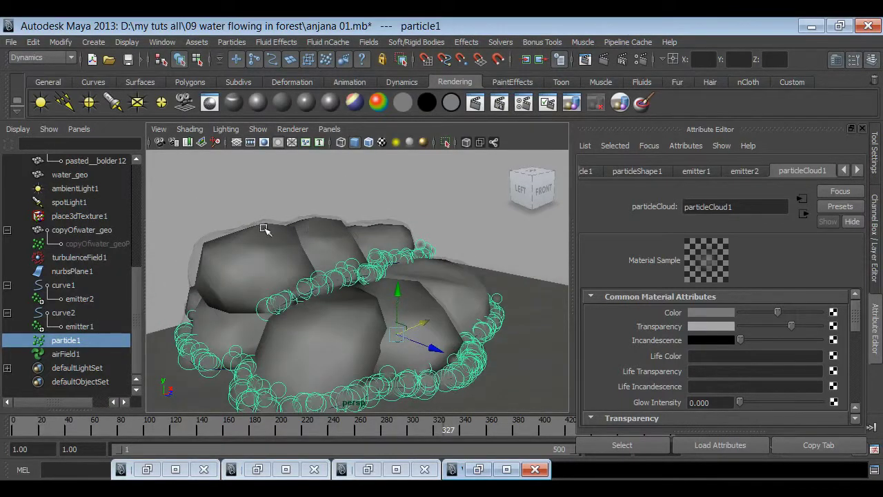
# Step: Rotate rock pasted__bolder13 into the backdrop and duplicate it as pasted__bolder14
pyautogui.keyDown('alt'); pyautogui.moveTo(393, 299); pyautogui.dragTo(353, 303, button='right'); pyautogui.keyUp('alt')
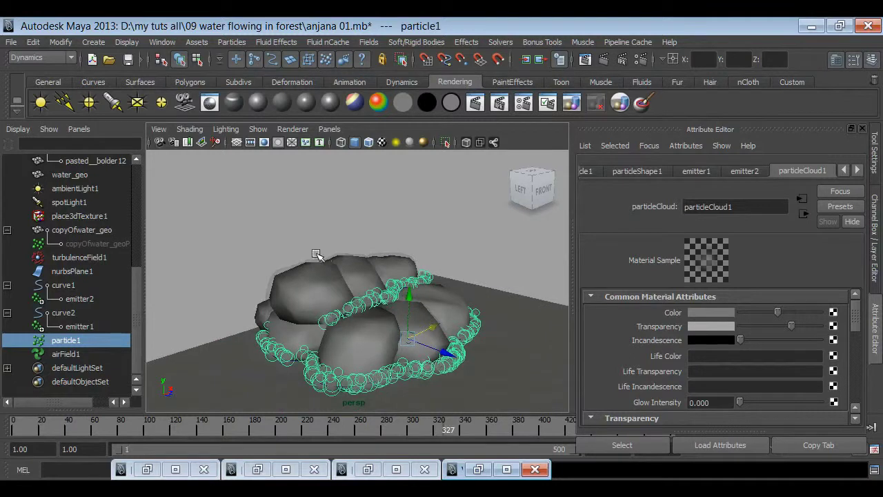
pyautogui.moveTo(313, 322)
pyautogui.keyDown('alt'); pyautogui.mouseDown()
pyautogui.moveTo(263, 358)
pyautogui.moveTo(342, 362)
pyautogui.mouseUp(); pyautogui.keyUp('alt')
pyautogui.click(263, 358)
pyautogui.click(344, 371)
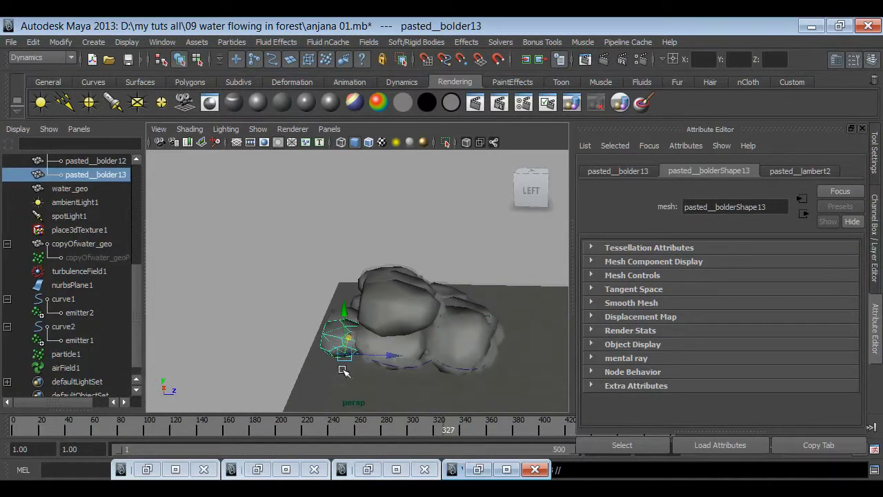
pyautogui.press('e')
pyautogui.moveTo(360, 367)
pyautogui.mouseDown()
pyautogui.moveTo(353, 349)
pyautogui.moveTo(429, 331)
pyautogui.moveTo(285, 325)
pyautogui.moveTo(467, 310)
pyautogui.moveTo(338, 382)
pyautogui.moveTo(359, 345)
pyautogui.mouseUp()
pyautogui.press('w')
pyautogui.hotkey('ctrl', 'd')
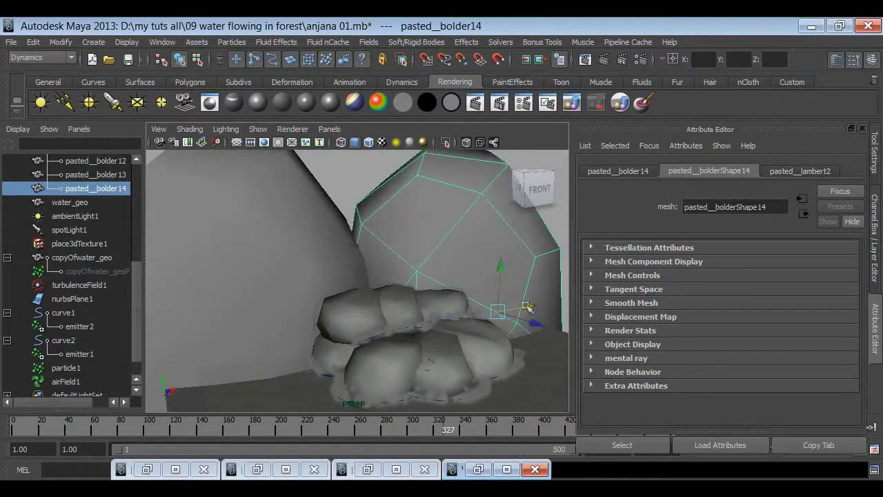
# Step: Switch to the saved front camera view and enable the 640 x 480 resolution gate
pyautogui.keyDown('alt'); pyautogui.moveTo(359, 345); pyautogui.dragTo(314, 298, button='right'); pyautogui.keyUp('alt')
pyautogui.keyDown('alt'); pyautogui.moveTo(314, 298); pyautogui.dragTo(324, 331); pyautogui.keyUp('alt')
pyautogui.click(324, 331)
pyautogui.moveTo(324, 331)
pyautogui.keyDown('alt'); pyautogui.mouseDown(button='right')
pyautogui.moveTo(331, 310)
pyautogui.moveTo(327, 359)
pyautogui.mouseUp(button='right'); pyautogui.keyUp('alt')
pyautogui.keyDown('alt'); pyautogui.moveTo(327, 359); pyautogui.dragTo(329, 330); pyautogui.keyUp('alt')
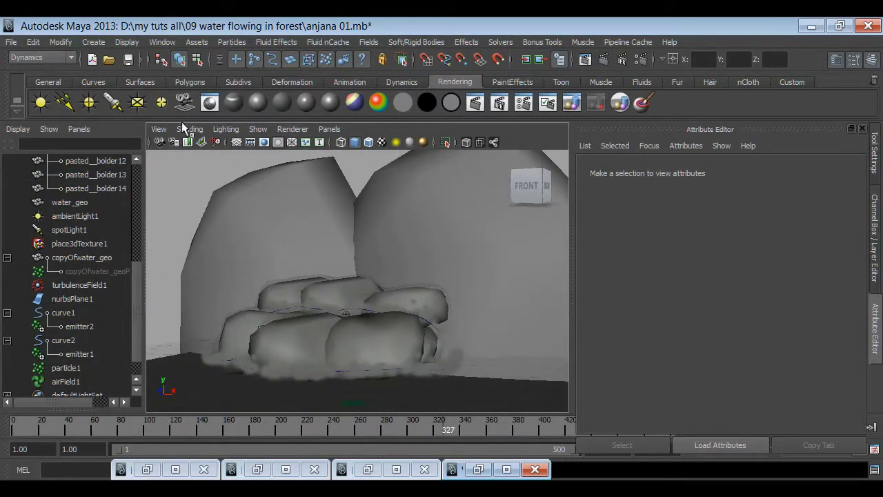
pyautogui.click(187, 142)
pyautogui.click(197, 145)
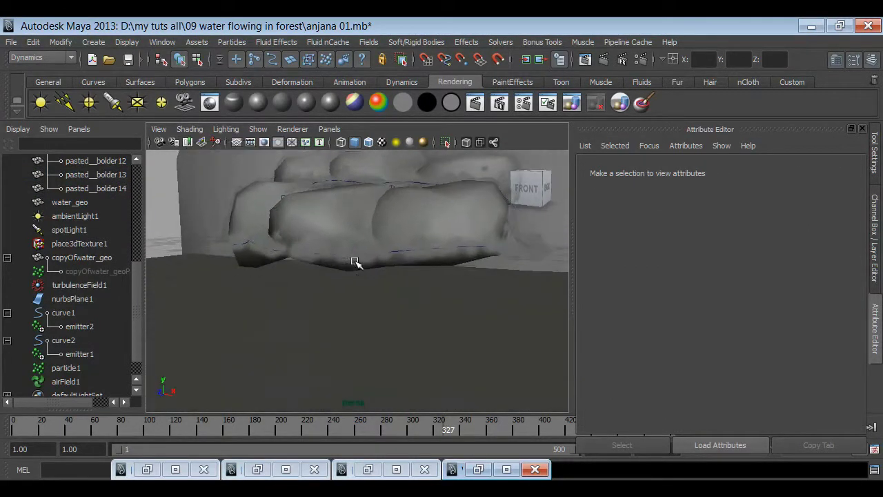
pyautogui.click(263, 143)
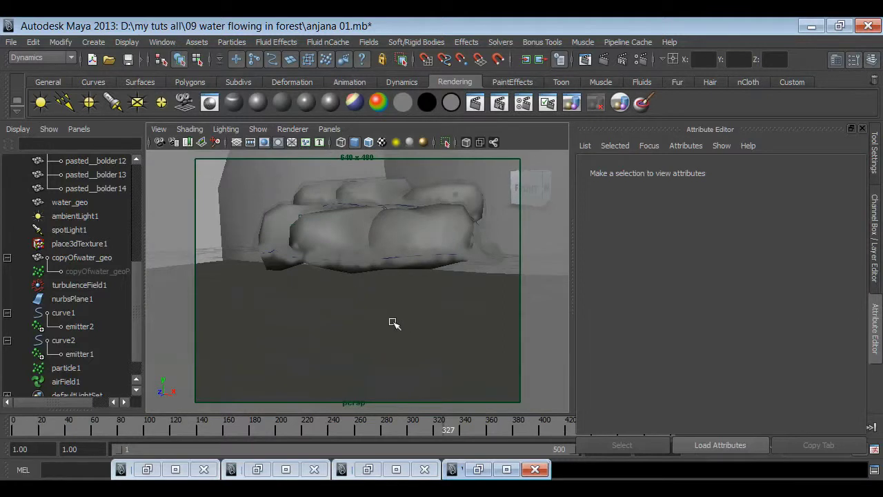
# Step: Render frame 327 to check the rock backdrop behind the waterfall and spray
pyautogui.click(476, 102)
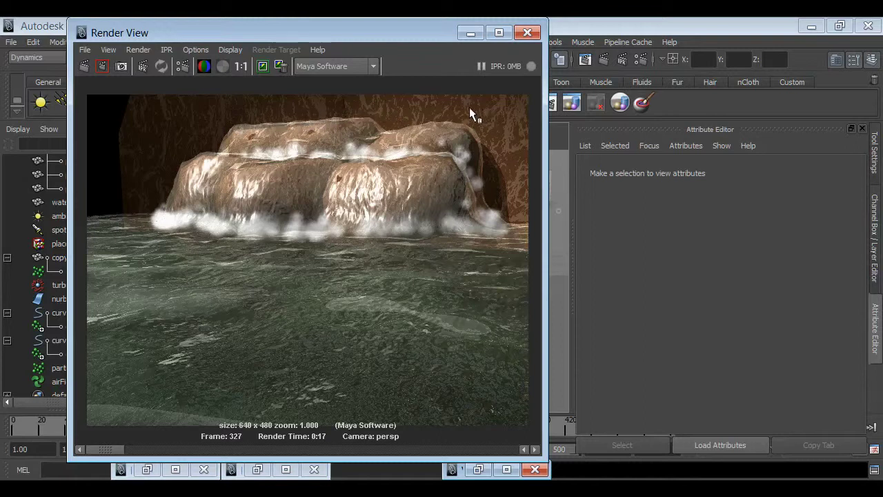
pyautogui.click(469, 34)
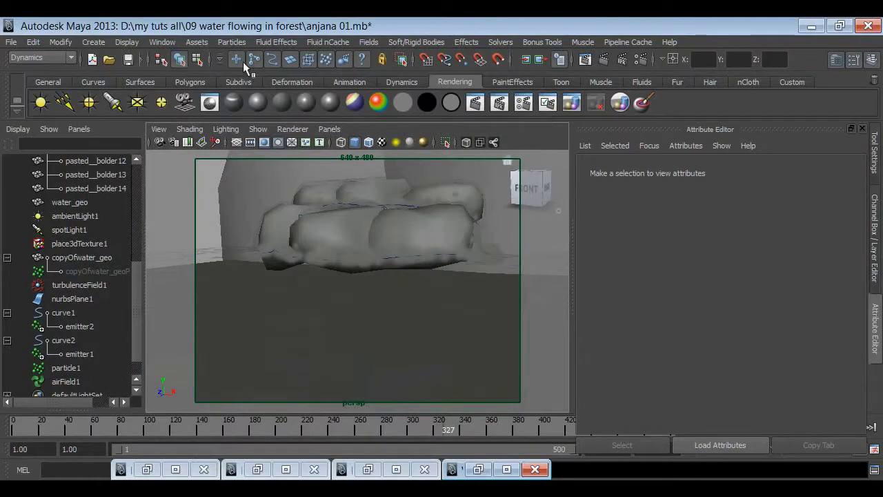
pyautogui.click(163, 42)
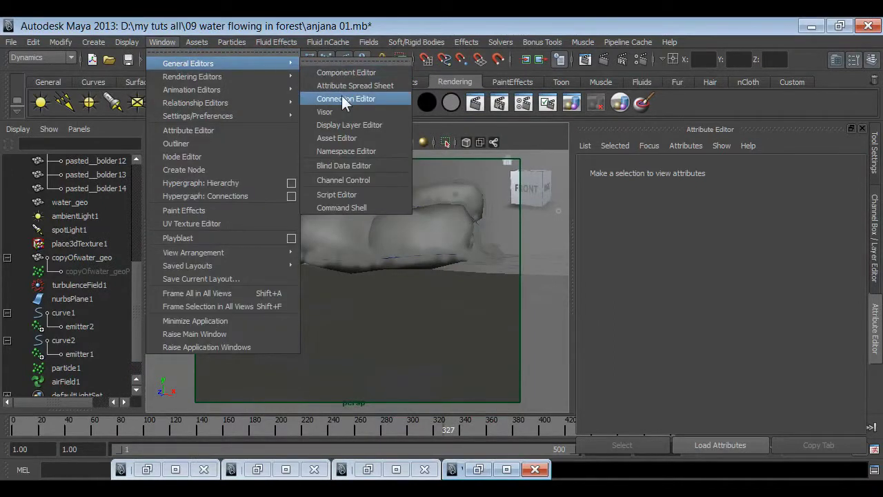
# Step: Choose the plantsMesh ornamentalShrub Paint Effects brush in the Visor
pyautogui.click(325, 111)
pyautogui.moveTo(386, 189); pyautogui.dragTo(438, 189)
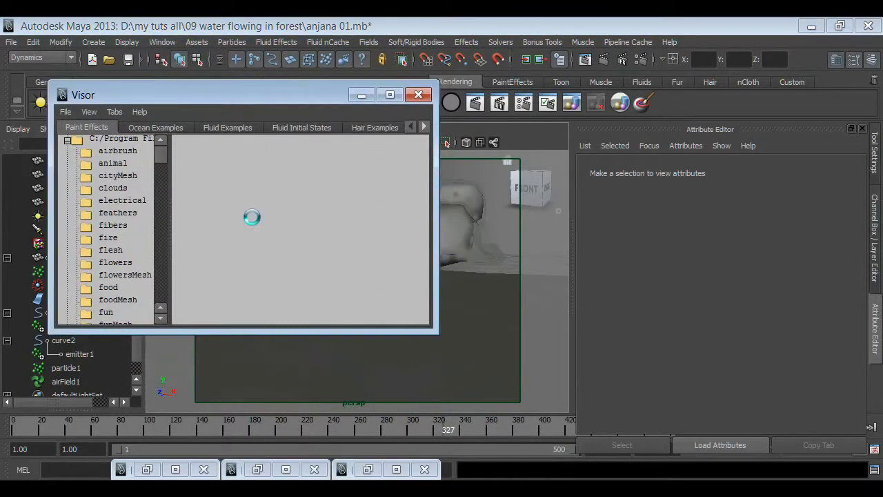
pyautogui.moveTo(174, 212); pyautogui.dragTo(237, 212)
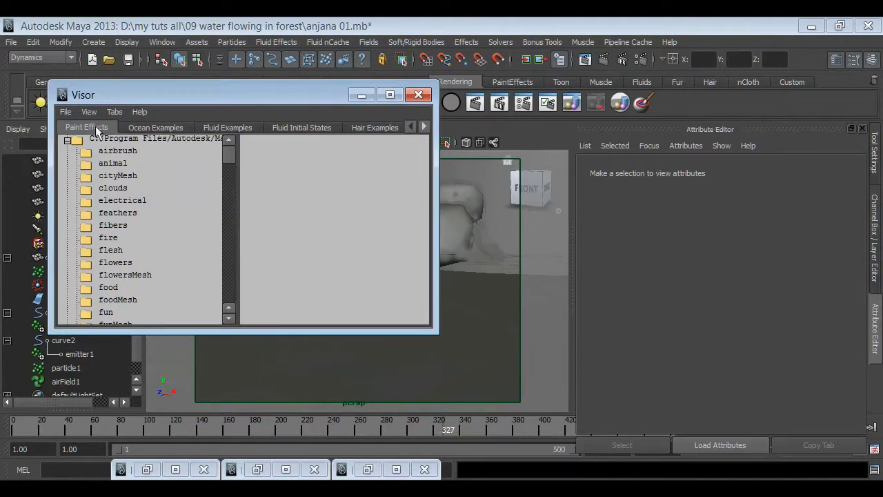
pyautogui.click(125, 275)
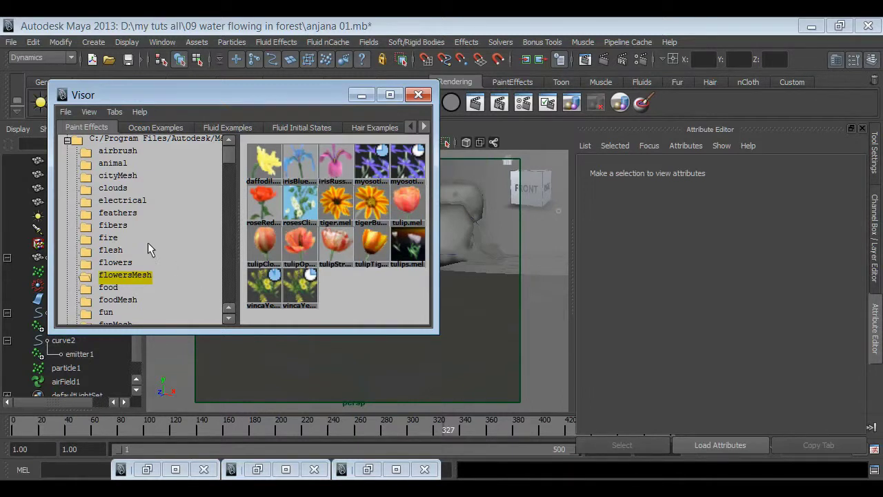
pyautogui.scroll(-2, 148, 242)
pyautogui.scroll(-2, 146, 243)
pyautogui.scroll(-1, 147, 242)
pyautogui.scroll(-2, 147, 242)
pyautogui.scroll(-2, 148, 248)
pyautogui.click(122, 275)
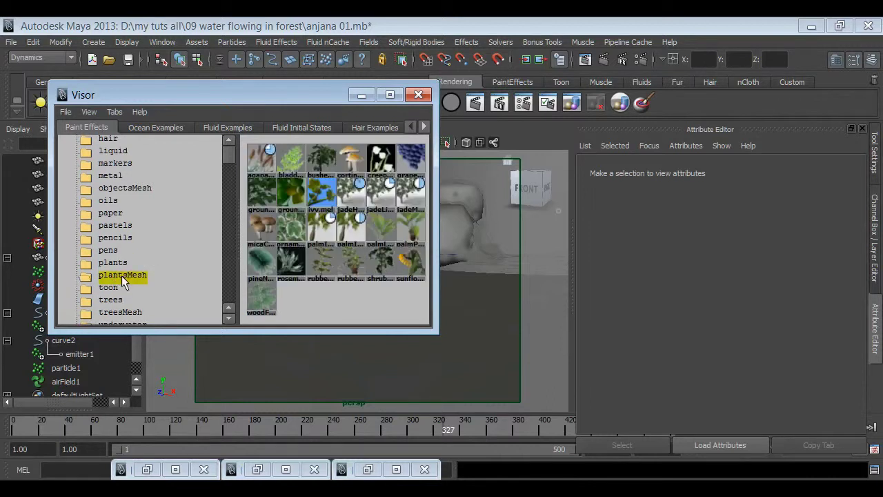
pyautogui.click(288, 229)
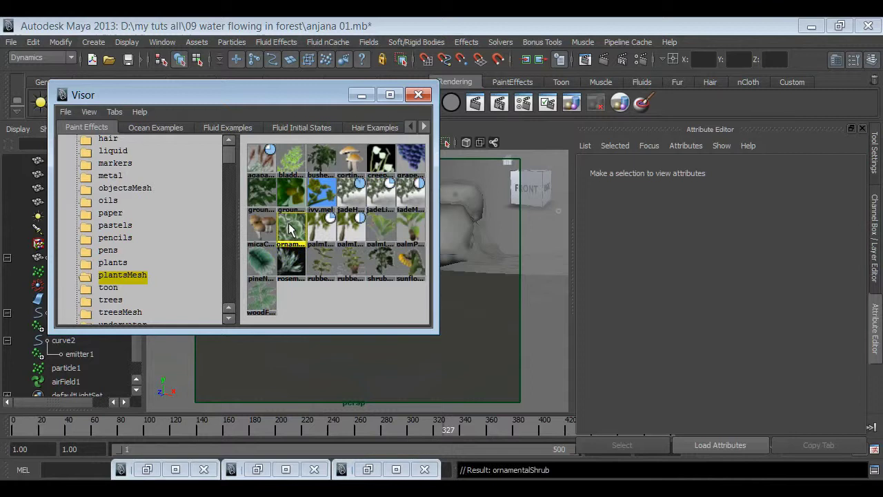
pyautogui.click(362, 94)
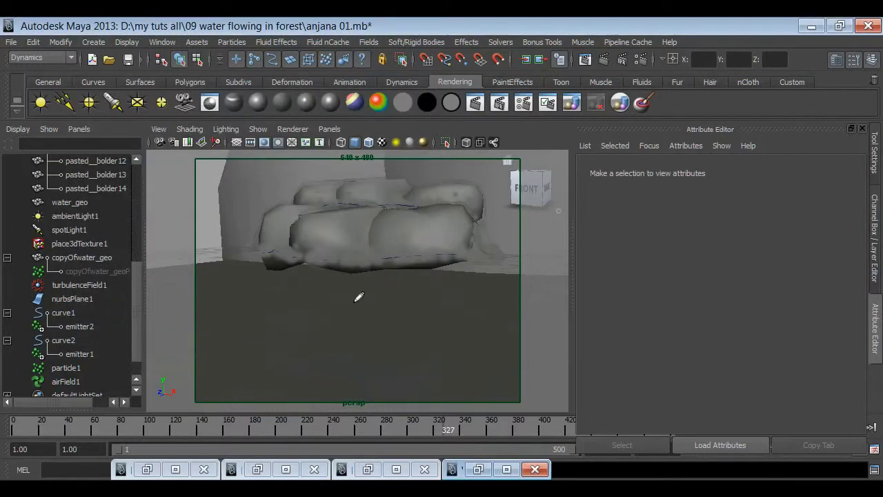
# Step: Paint two ornamentalShrub strokes across the ground in front of the boulders
pyautogui.press('space')
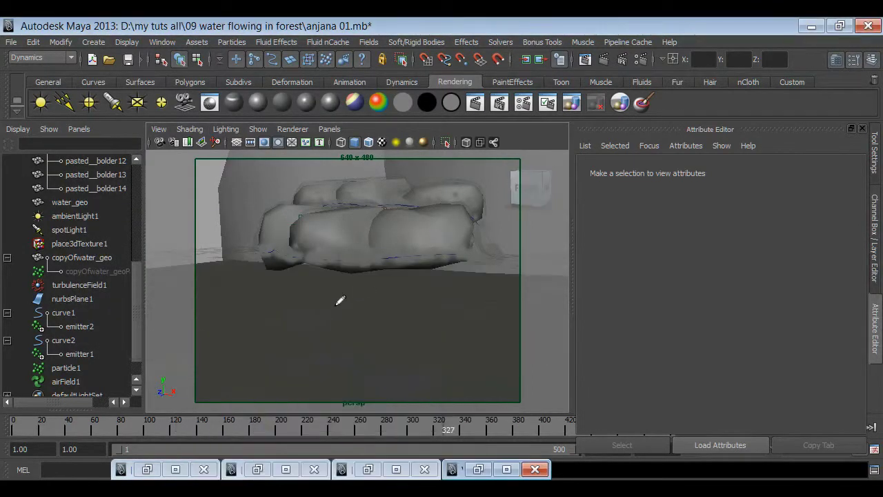
pyautogui.scroll(2, 365, 323)
pyautogui.click(264, 143)
pyautogui.keyDown('alt'); pyautogui.moveTo(306, 319); pyautogui.dragTo(424, 347); pyautogui.keyUp('alt')
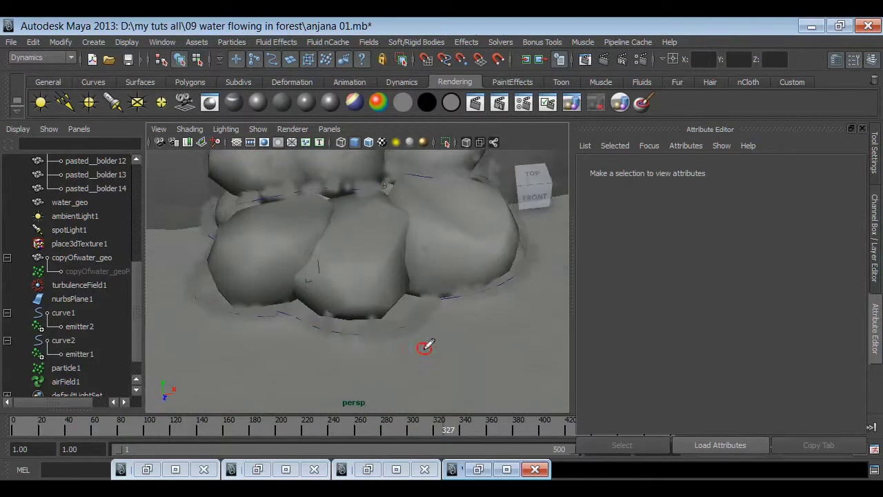
pyautogui.keyDown('alt'); pyautogui.moveTo(424, 347); pyautogui.dragTo(350, 315, button='right'); pyautogui.keyUp('alt')
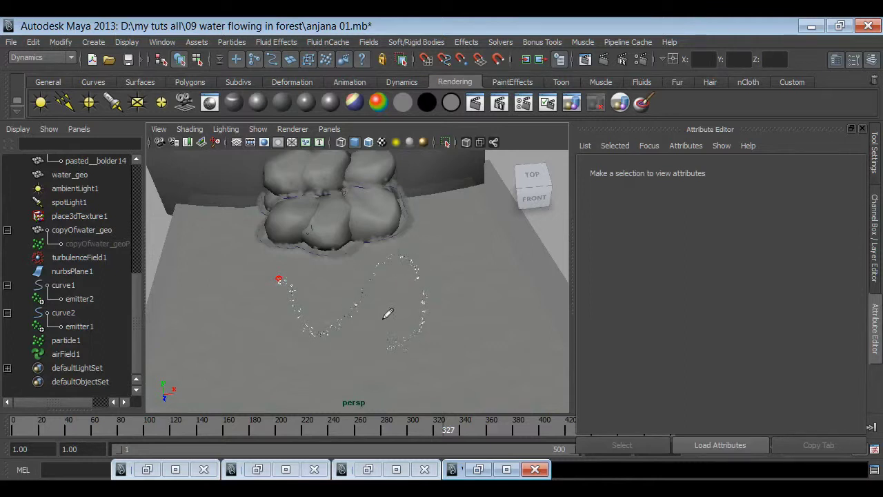
pyautogui.moveTo(312, 367); pyautogui.dragTo(244, 311)
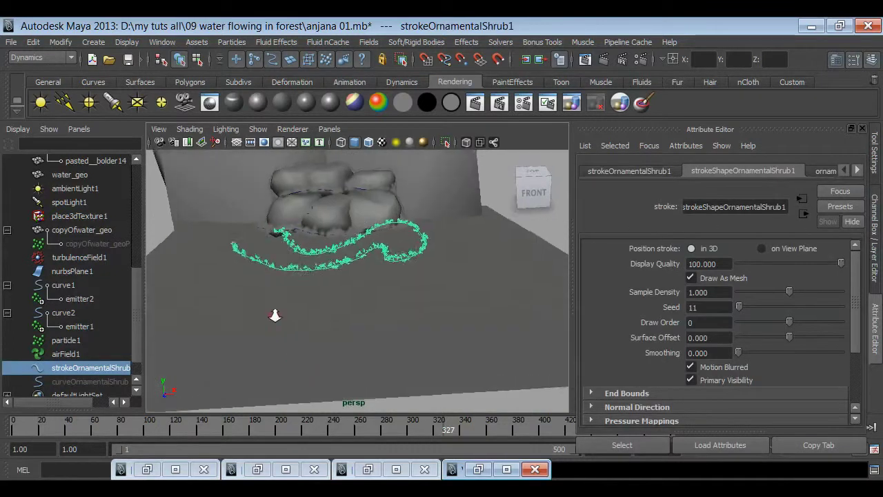
pyautogui.keyDown('alt'); pyautogui.moveTo(274, 314); pyautogui.dragTo(379, 348, button='right'); pyautogui.keyUp('alt')
pyautogui.keyDown('alt'); pyautogui.moveTo(379, 347); pyautogui.dragTo(429, 323); pyautogui.keyUp('alt')
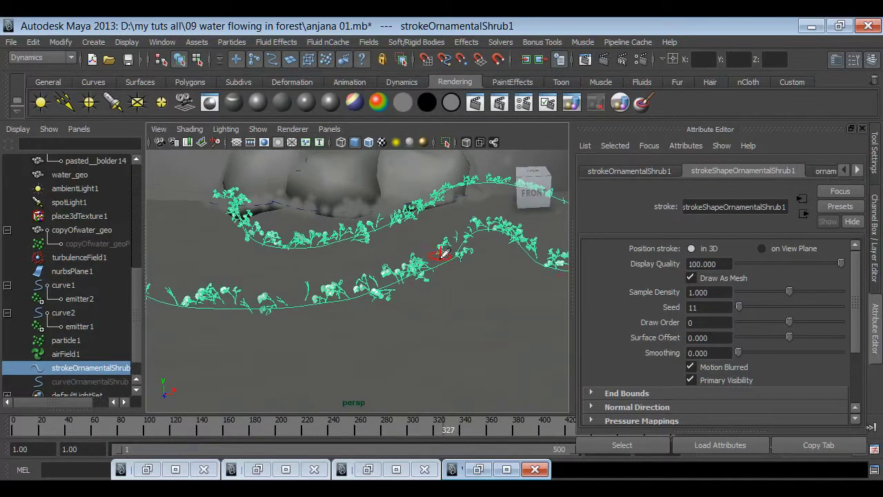
pyautogui.click(815, 172)
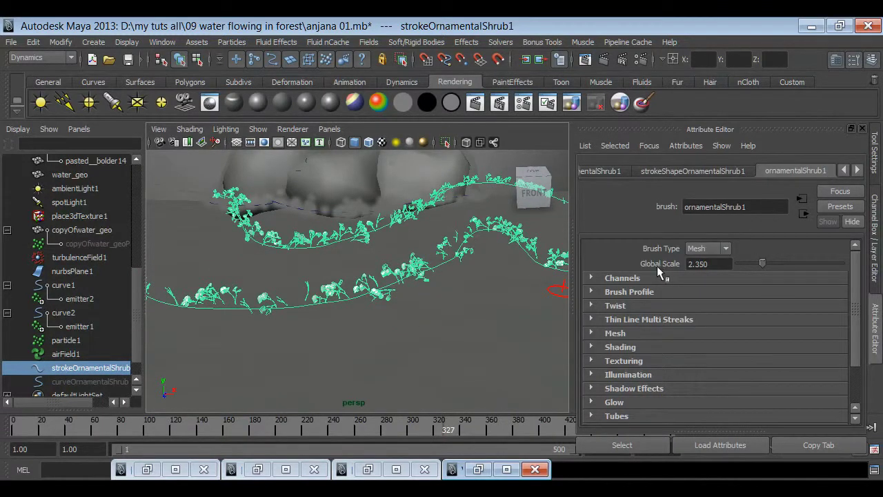
# Step: Enlarge the ornamentalShrub1 brush to Global Scale 8.993 and move the shrubs down before the rocks
pyautogui.moveTo(761, 264); pyautogui.dragTo(831, 265)
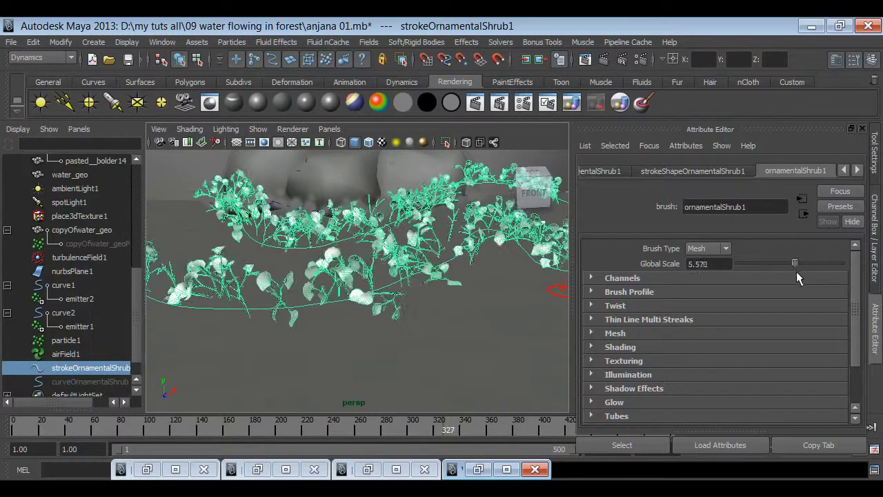
pyautogui.moveTo(389, 364)
pyautogui.keyDown('alt'); pyautogui.mouseDown()
pyautogui.moveTo(359, 351)
pyautogui.moveTo(371, 281)
pyautogui.mouseUp(); pyautogui.keyUp('alt')
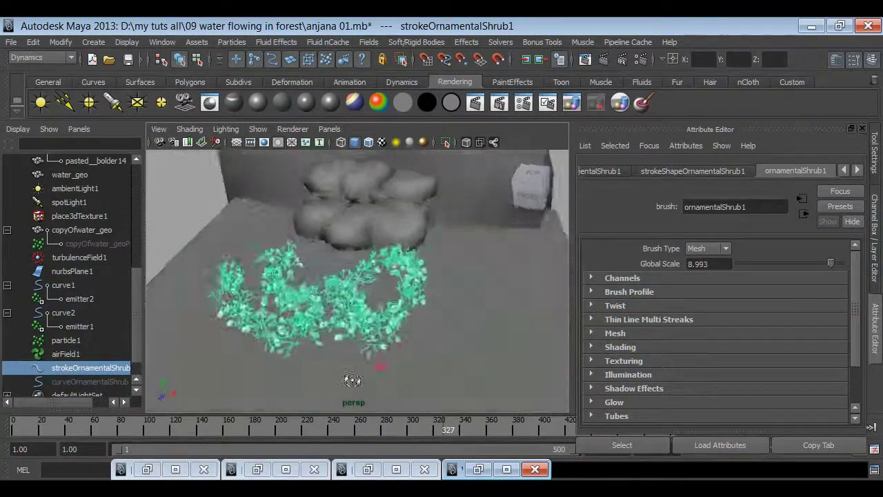
pyautogui.moveTo(347, 195)
pyautogui.mouseDown()
pyautogui.moveTo(342, 222)
pyautogui.moveTo(365, 319)
pyautogui.mouseUp()
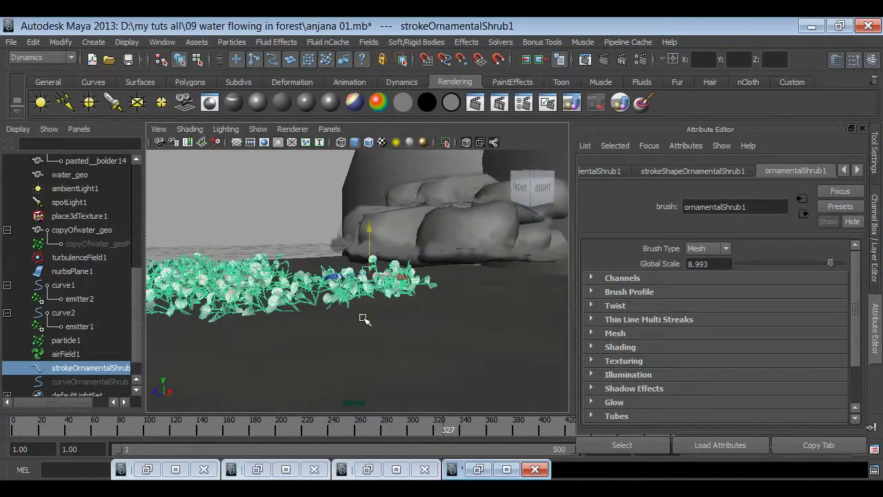
# Step: Turn on Wireframe on Shaded and raise the shrubs onto the water surface
pyautogui.click(368, 142)
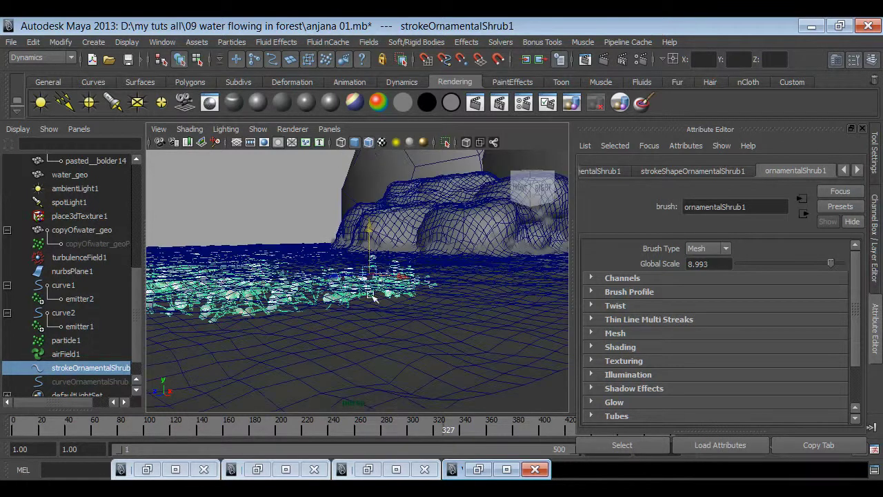
pyautogui.moveTo(371, 230); pyautogui.dragTo(367, 212)
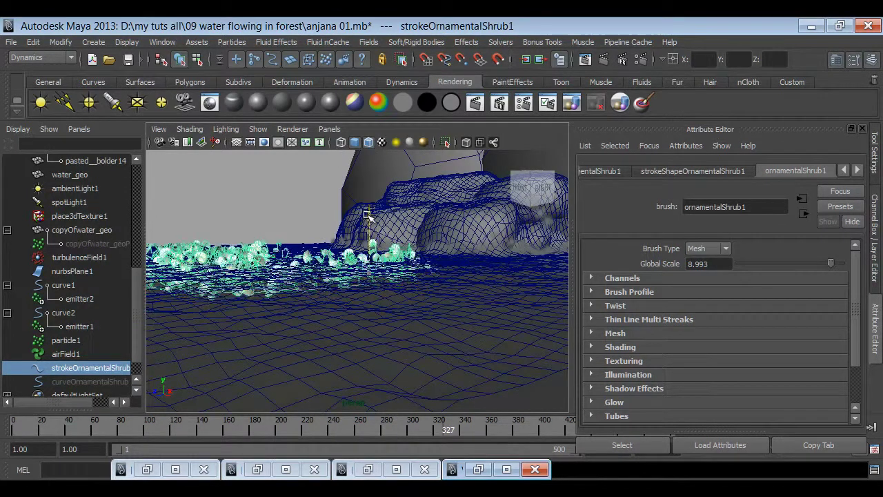
pyautogui.keyDown('alt'); pyautogui.moveTo(367, 212); pyautogui.dragTo(337, 266); pyautogui.keyUp('alt')
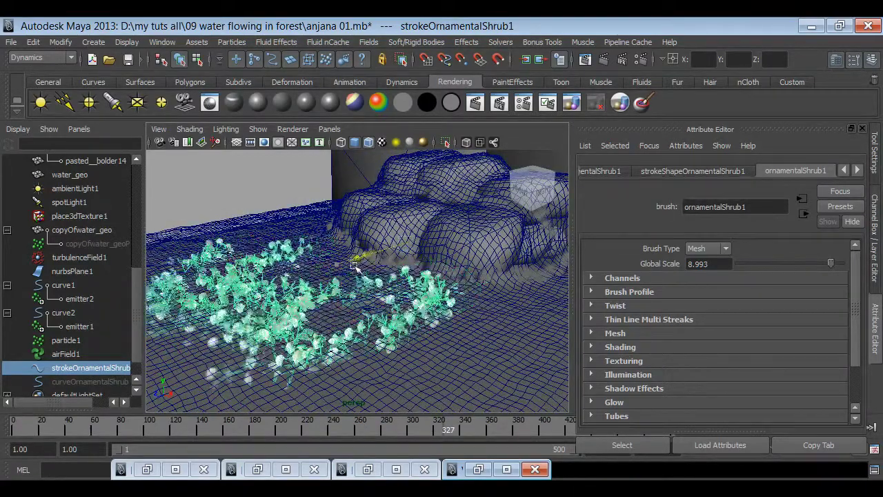
pyautogui.moveTo(372, 256)
pyautogui.keyDown('alt'); pyautogui.mouseDown()
pyautogui.moveTo(436, 303)
pyautogui.moveTo(418, 338)
pyautogui.mouseUp(); pyautogui.keyUp('alt')
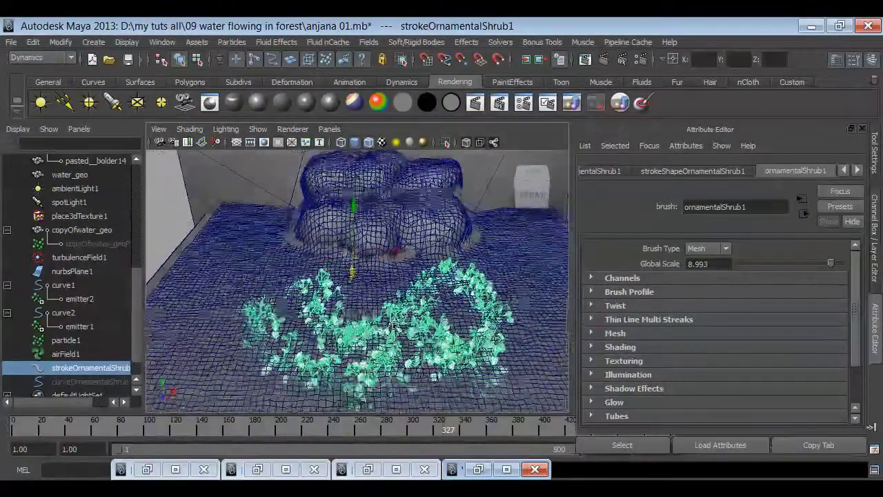
# Step: Set the shrub stroke's Sample Density to 0.2
pyautogui.click(712, 171)
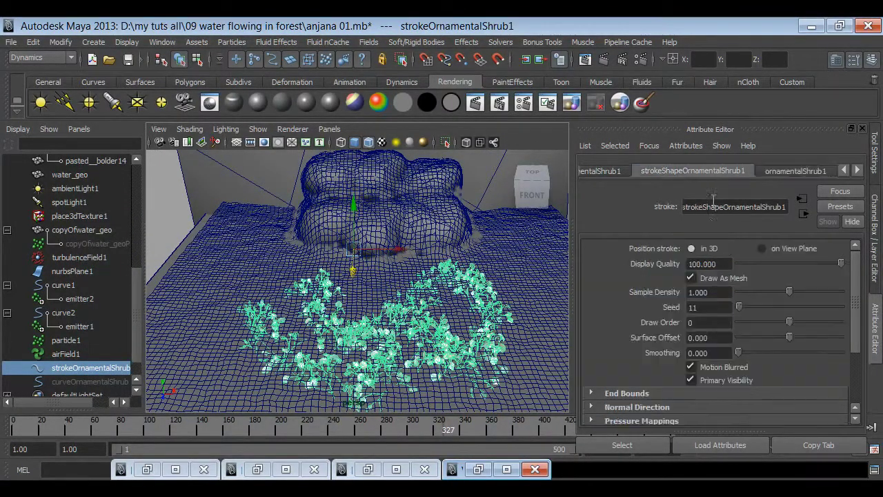
pyautogui.click(693, 292)
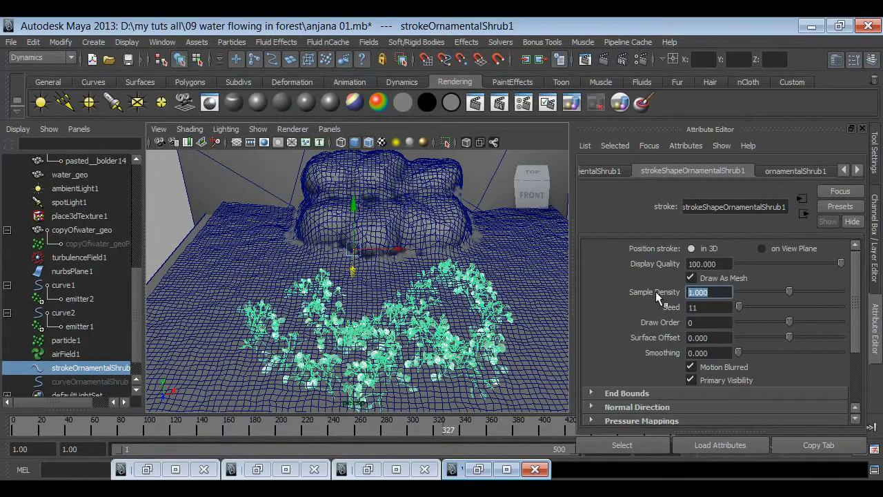
pyautogui.write('0.2')
pyautogui.press('Return')
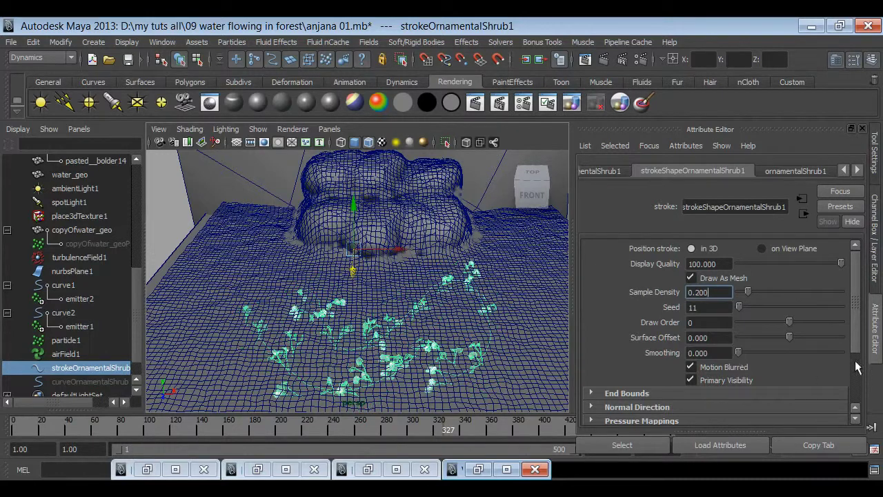
pyautogui.keyDown('alt'); pyautogui.moveTo(423, 340); pyautogui.dragTo(410, 364); pyautogui.keyUp('alt')
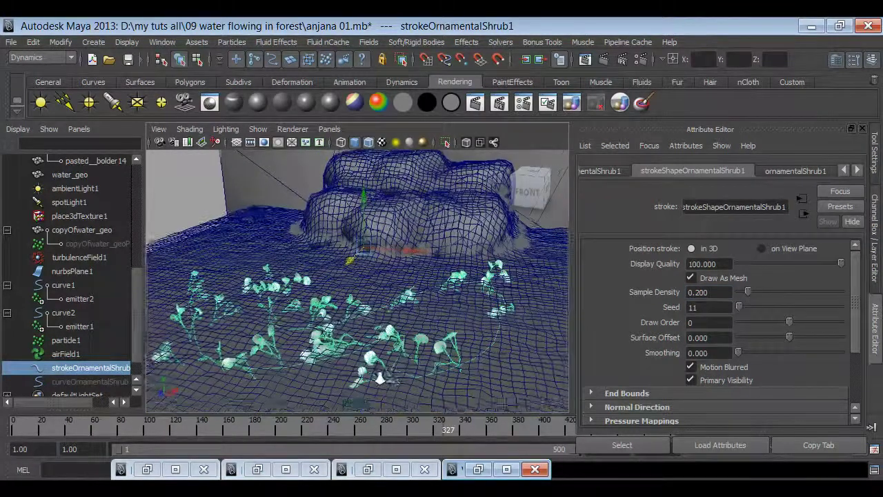
# Step: Switch to the bookmarked cameraView2 with the 640x480 Resolution Gate shown
pyautogui.click(186, 142)
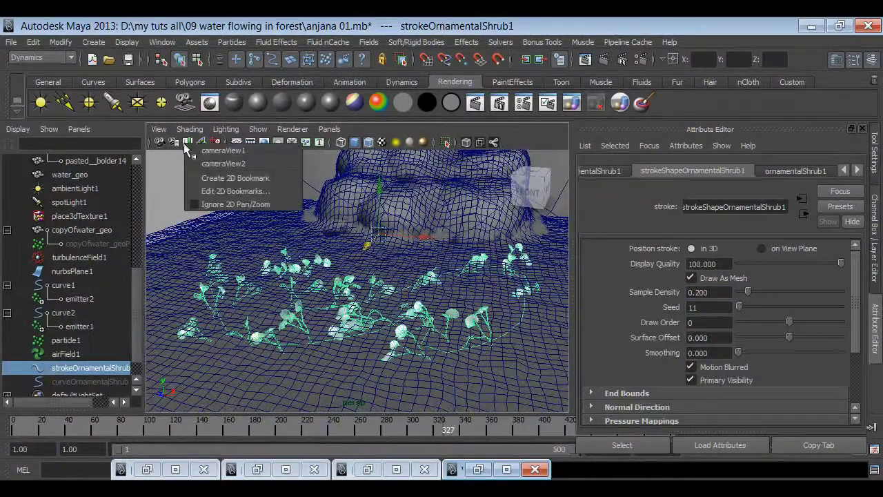
pyautogui.click(199, 166)
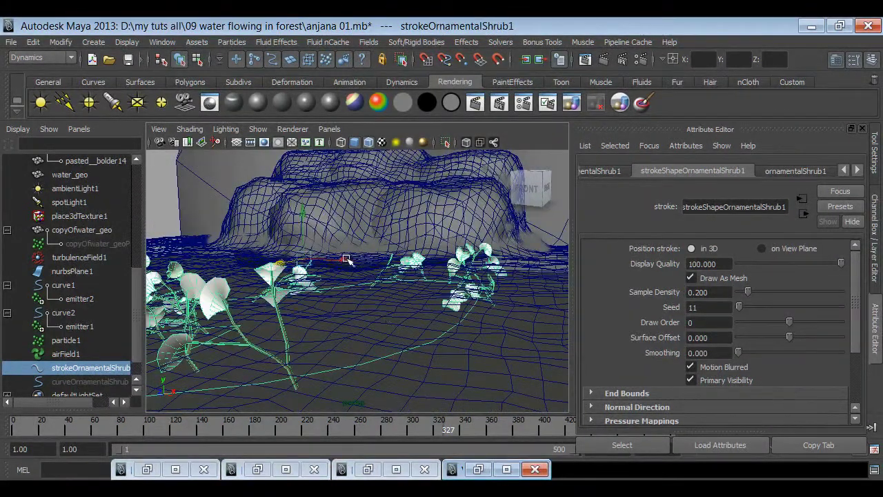
pyautogui.click(265, 142)
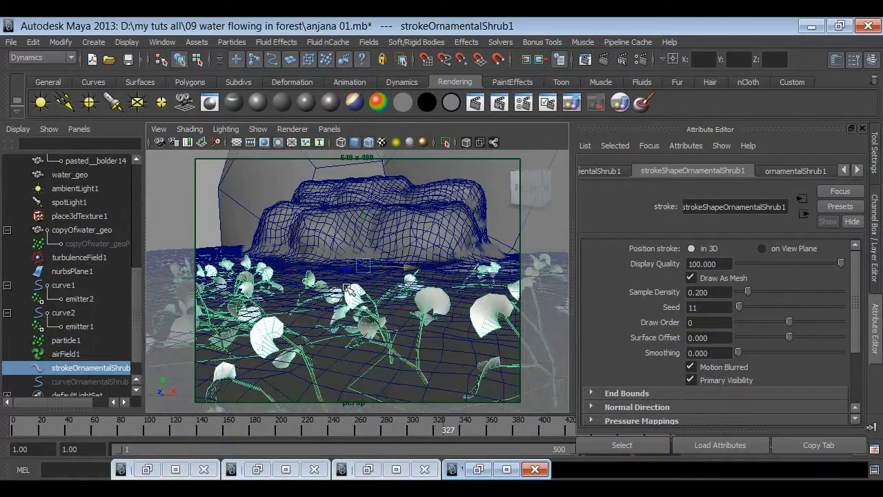
# Step: Set the ornamentalShrub1 brush Global Scale to 7 and render the current frame
pyautogui.click(790, 171)
pyautogui.click(711, 263)
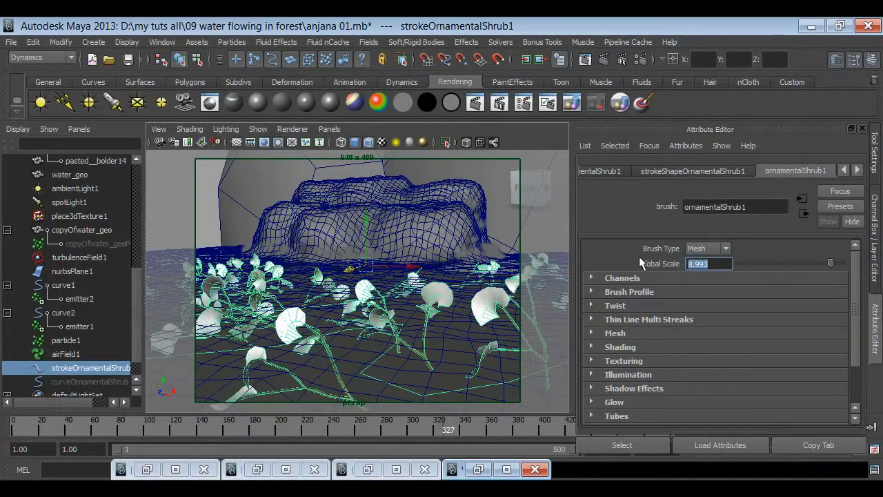
pyautogui.write('5')
pyautogui.press('Return')
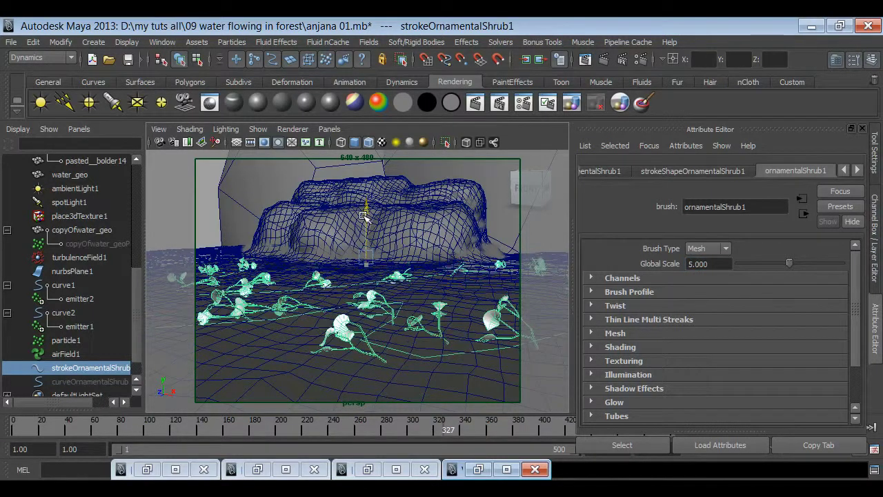
pyautogui.doubleClick(711, 264)
pyautogui.write('7')
pyautogui.press('Return')
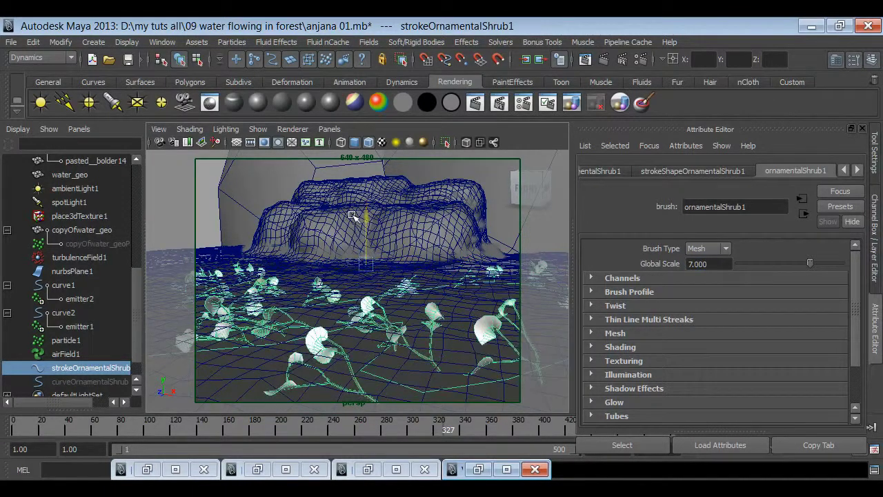
pyautogui.click(605, 60)
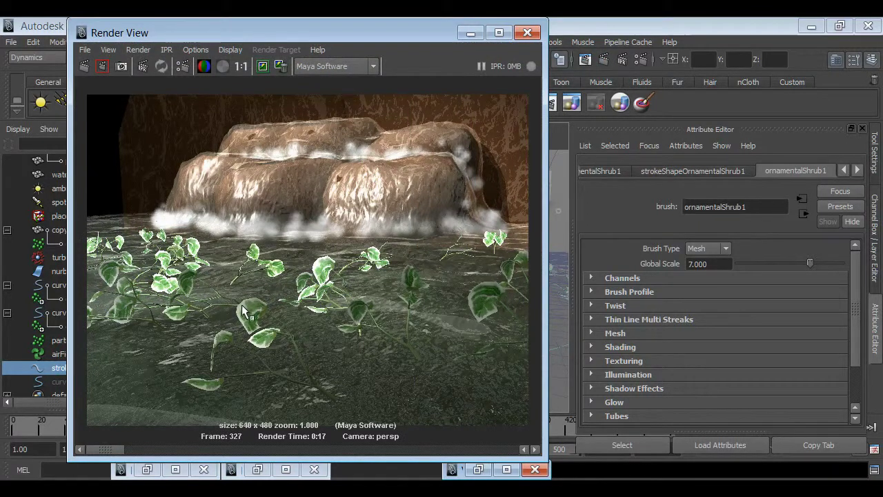
# Step: Minimize the render, isolate the shrub stroke, and play back the animation
pyautogui.click(471, 32)
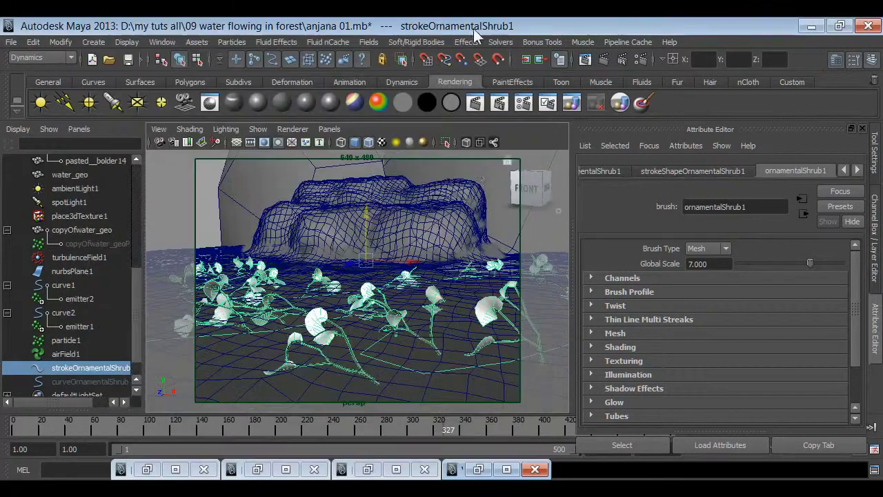
pyautogui.click(446, 142)
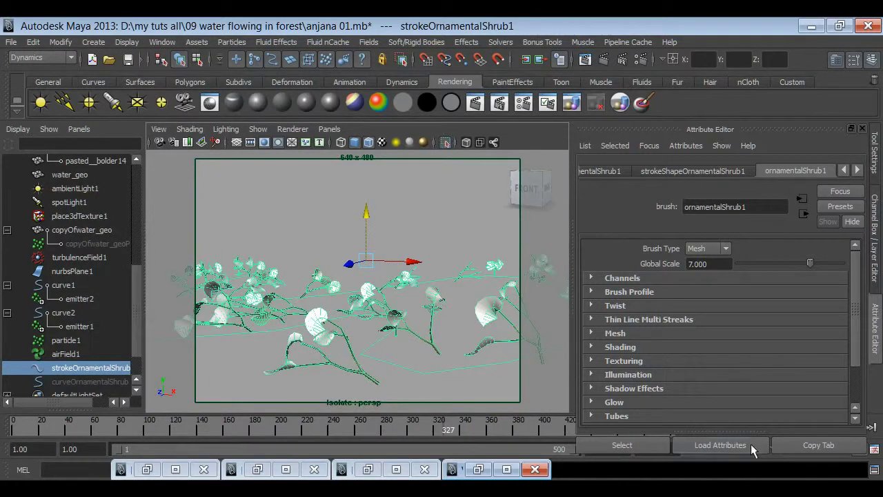
pyautogui.click(875, 282)
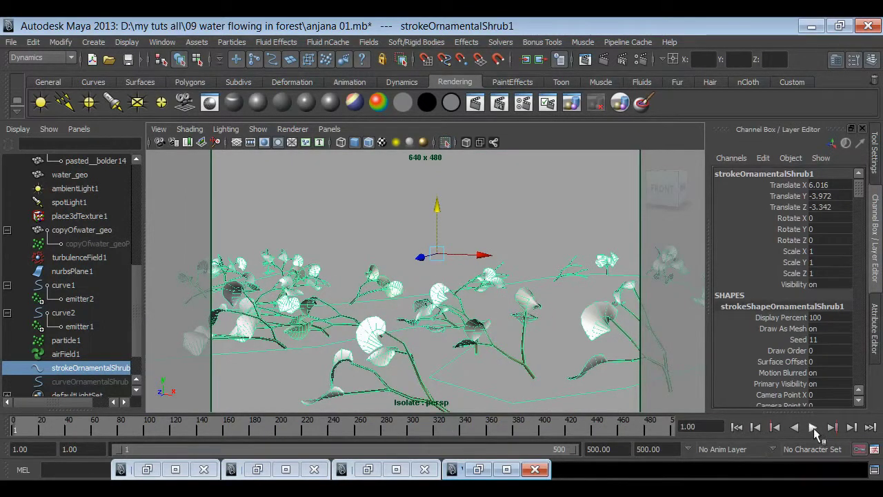
pyautogui.click(814, 428)
pyautogui.click(814, 427)
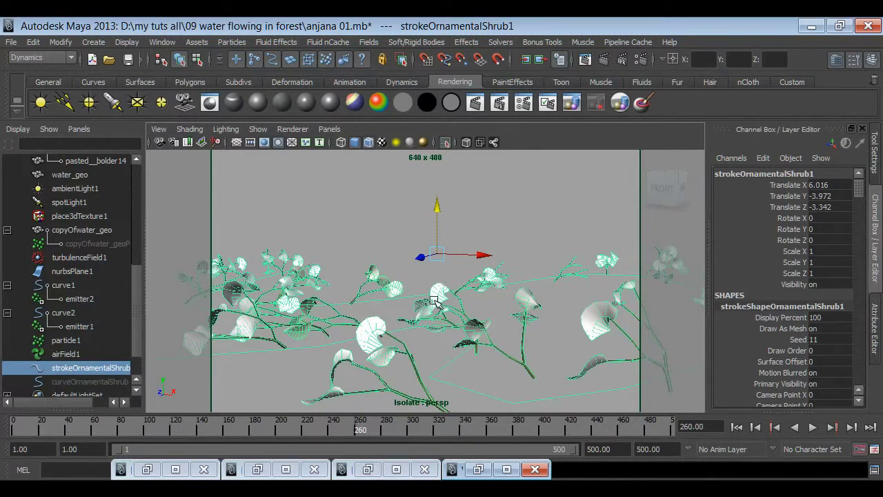
# Step: Set the brush's Tubes > Behavior > Turbulence type to World Force
pyautogui.hotkey('ctrl', 'a')
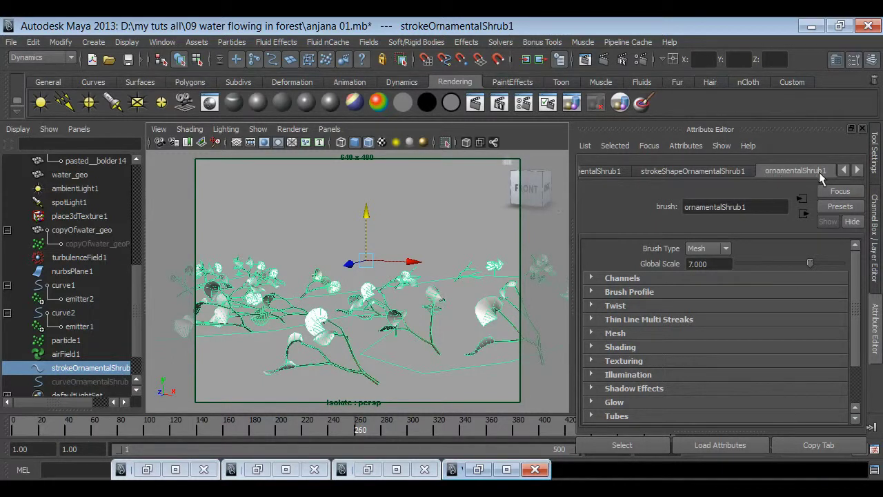
pyautogui.scroll(-3, 666, 352)
pyautogui.scroll(-1, 665, 352)
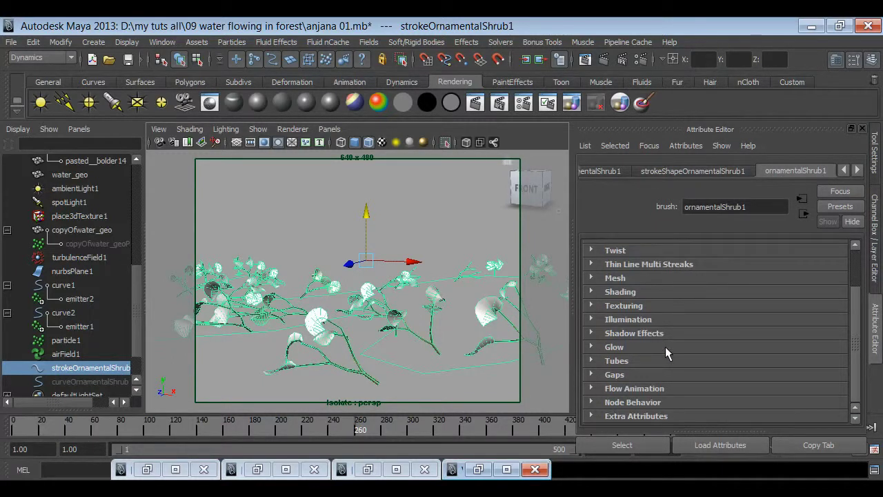
pyautogui.click(612, 362)
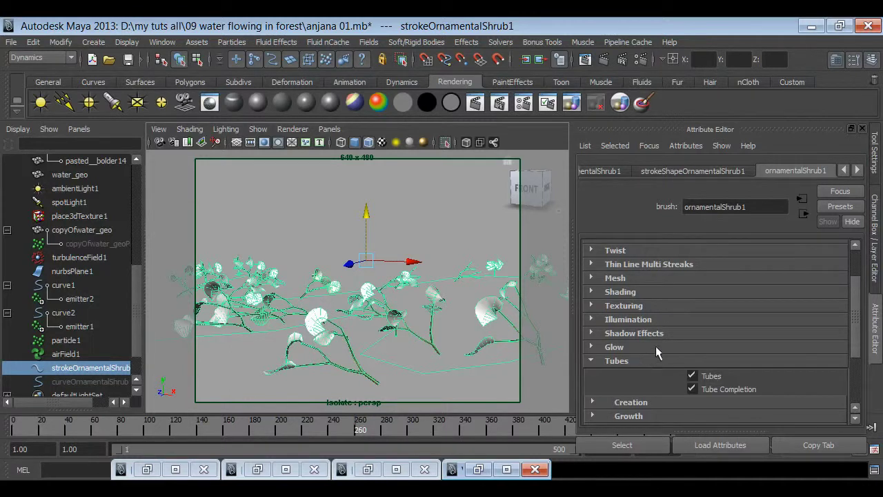
pyautogui.scroll(-5, 656, 346)
pyautogui.scroll(-1, 655, 346)
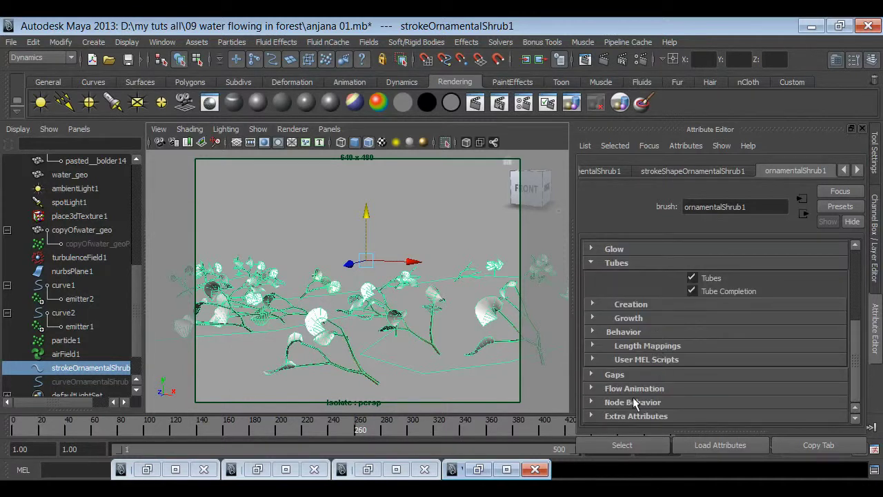
pyautogui.click(610, 333)
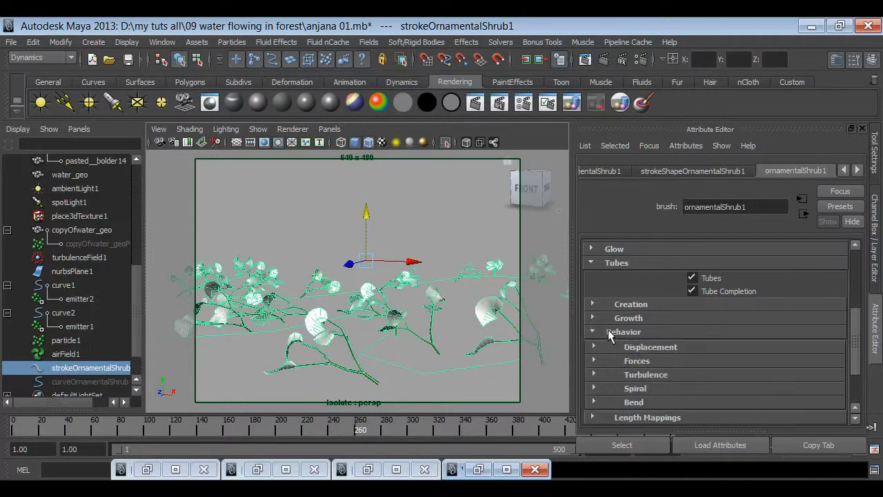
pyautogui.scroll(-3, 614, 333)
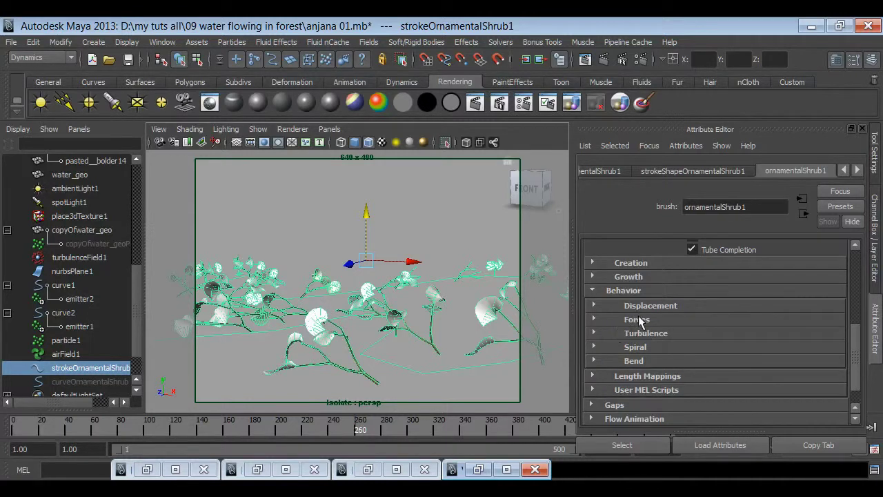
pyautogui.click(639, 334)
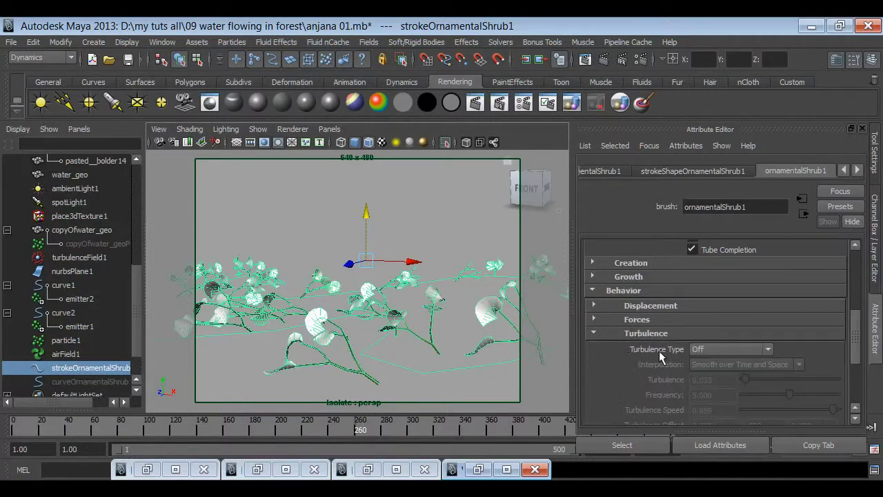
pyautogui.click(718, 349)
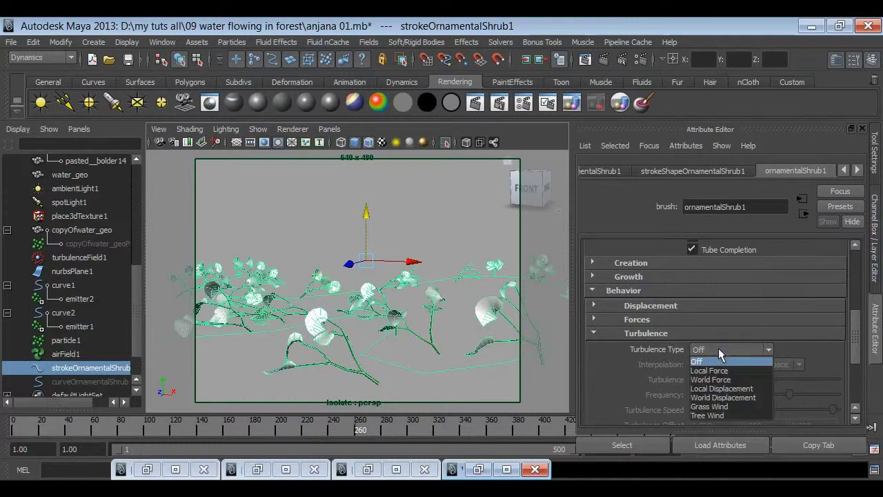
pyautogui.click(709, 378)
pyautogui.click(715, 349)
pyautogui.click(721, 373)
# Step: Play back the animation to watch the shrubs sway, then rewind to frame 1
pyautogui.click(875, 239)
pyautogui.click(737, 428)
pyautogui.click(813, 427)
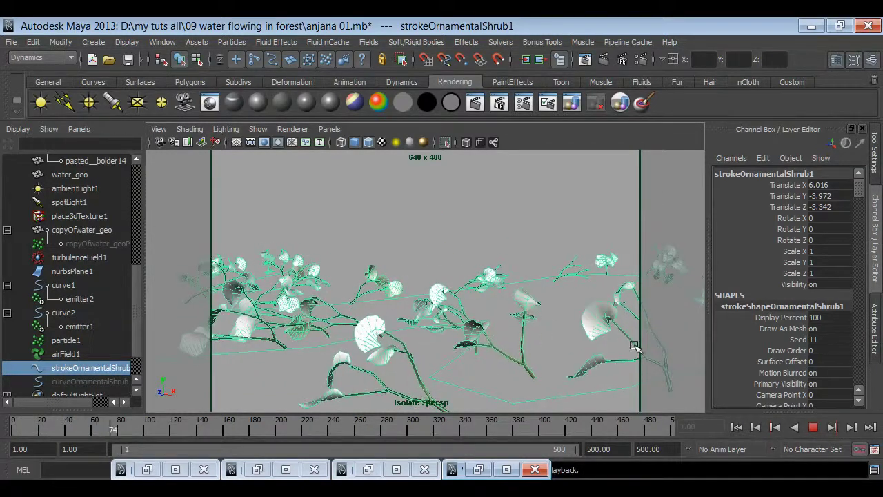
pyautogui.press('Escape')
pyautogui.click(737, 428)
# Step: Exit isolation, hide the Resolution Gate, orbit to an overhead view, and restore the Visor
pyautogui.click(527, 220)
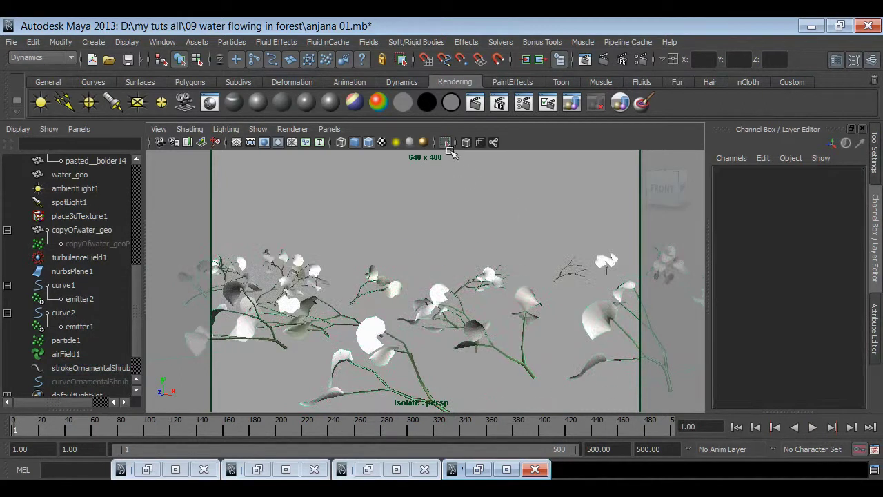
pyautogui.click(446, 142)
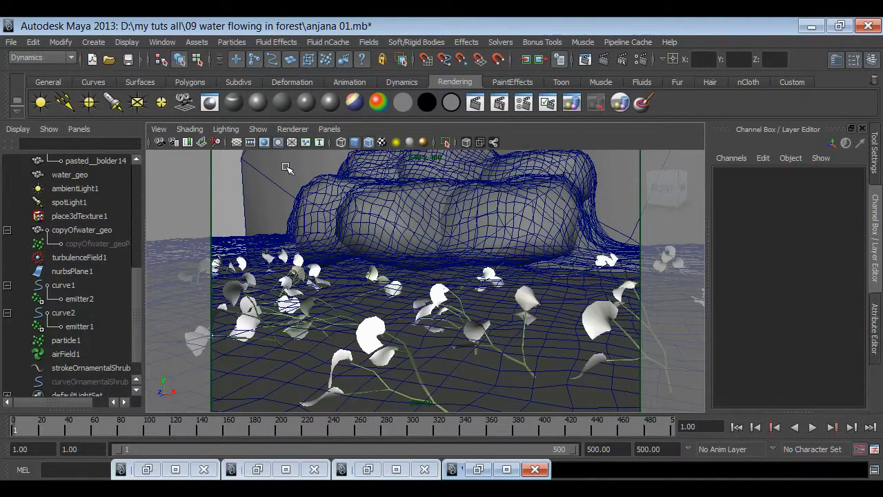
pyautogui.click(263, 143)
pyautogui.keyDown('alt'); pyautogui.moveTo(290, 179); pyautogui.dragTo(387, 344); pyautogui.keyUp('alt')
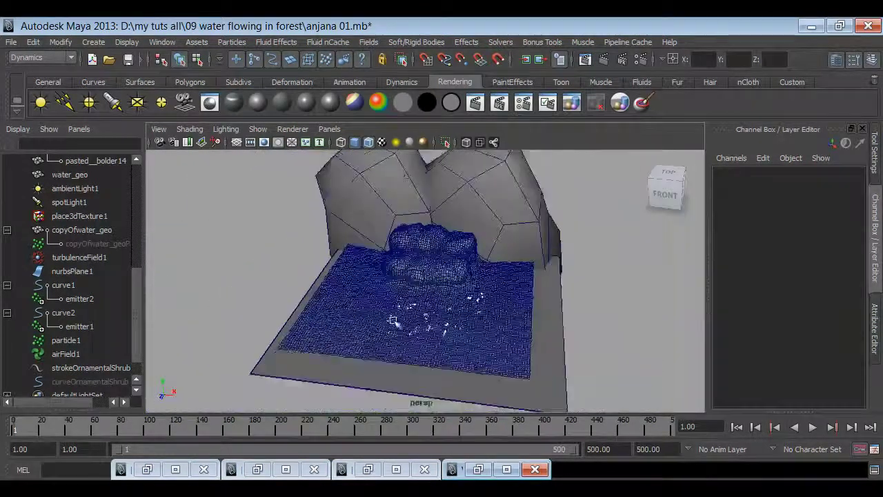
pyautogui.click(471, 471)
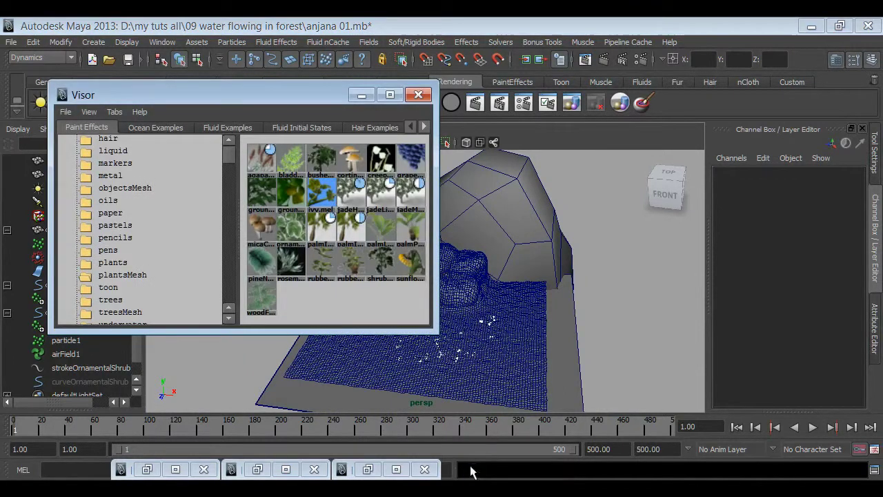
# Step: Pick the ivy brush and paint a stroke across the water surface
pyautogui.click(321, 196)
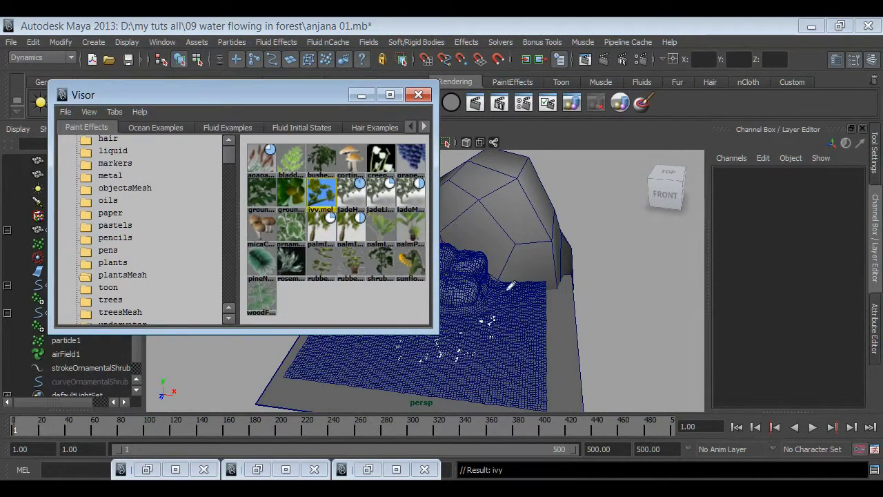
pyautogui.moveTo(512, 296); pyautogui.dragTo(528, 312)
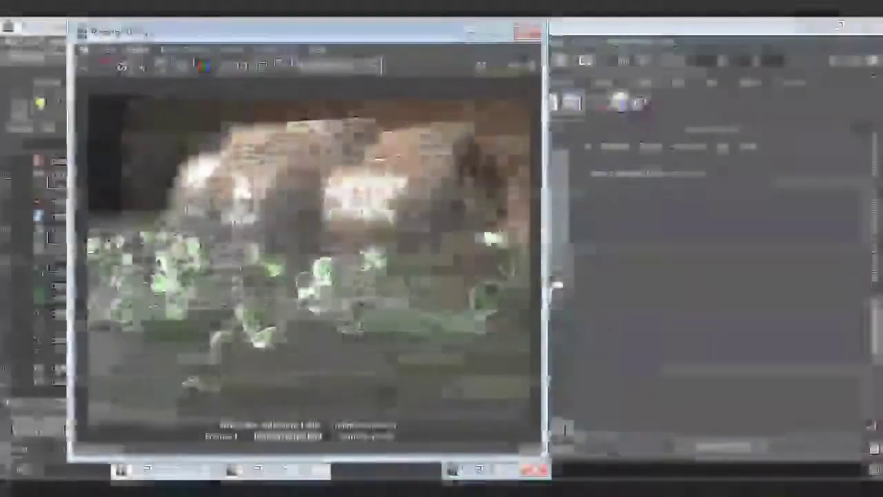